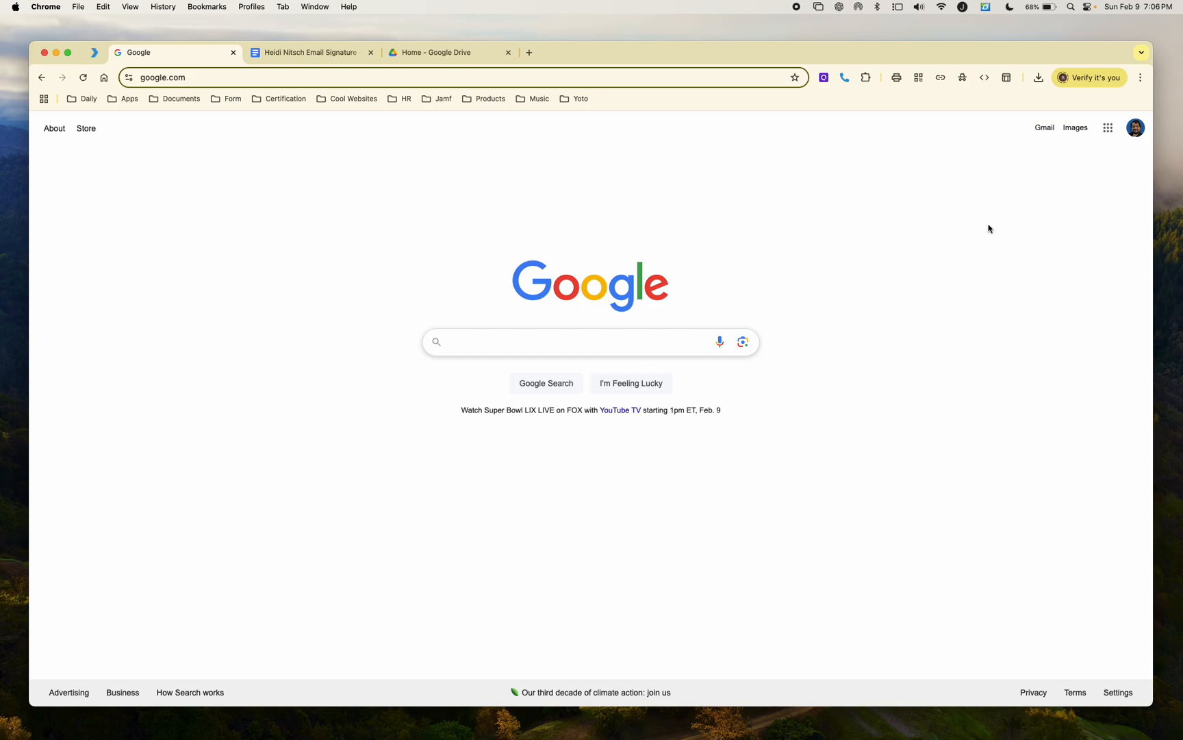
Step: Open Gmail from the apps launcher, go to See all settings, and scroll to the Signature section
{"action": "left_click", "coordinate": [1107, 130]}
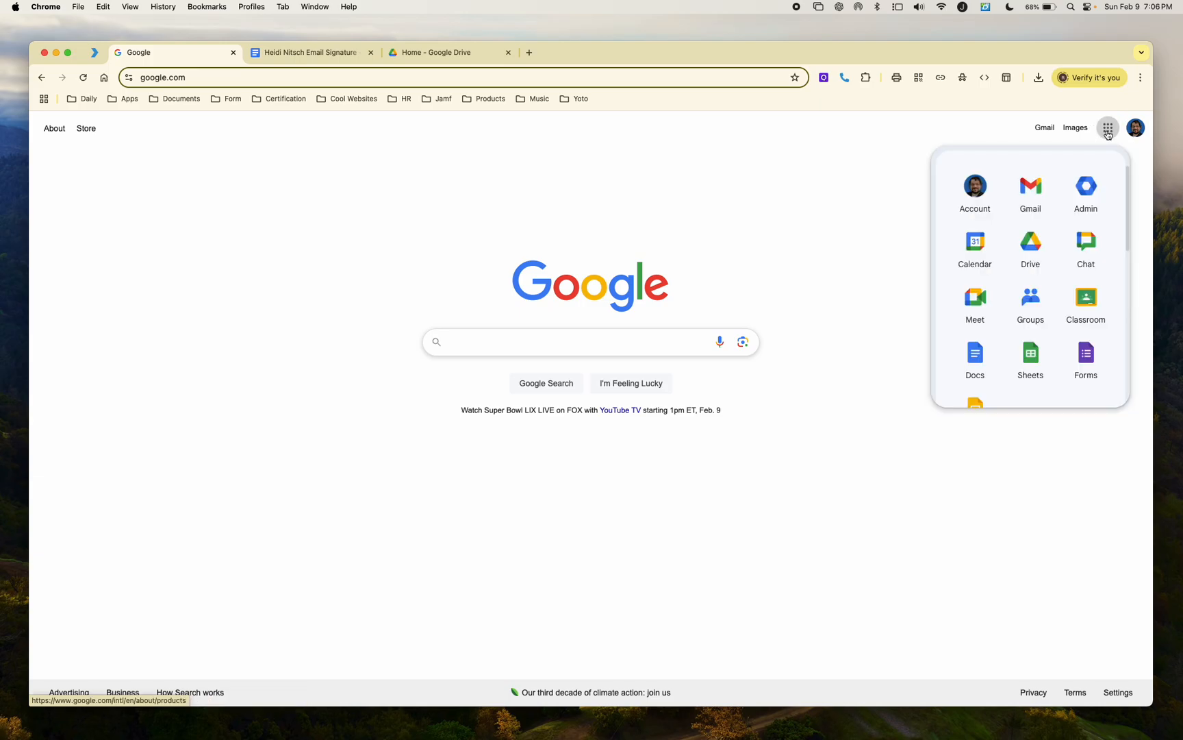
{"action": "left_click", "coordinate": [1025, 199]}
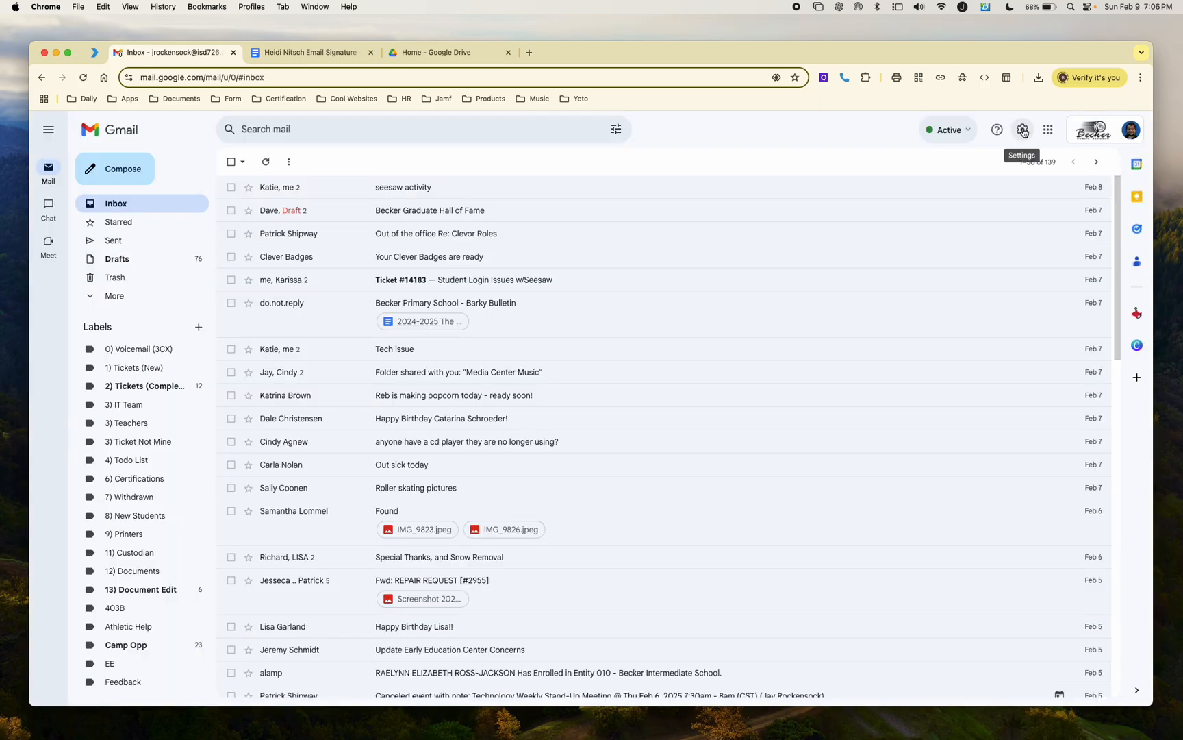
{"action": "left_click", "coordinate": [1021, 131]}
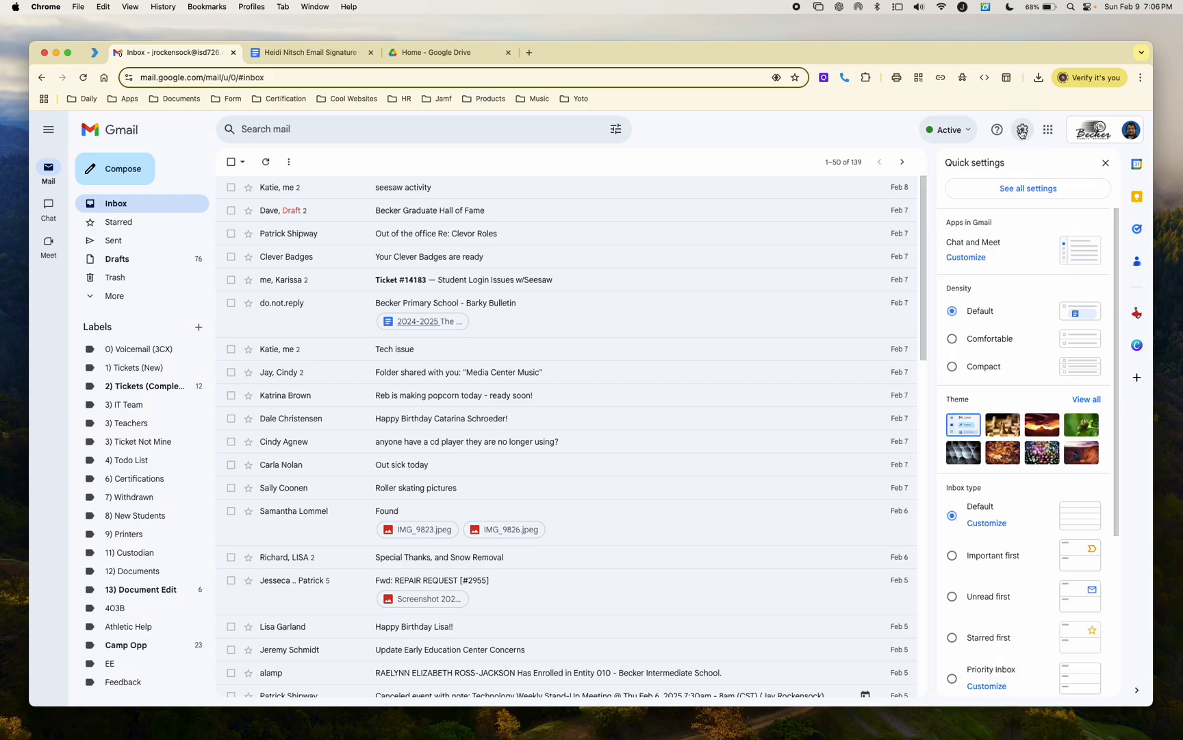
{"action": "left_click", "coordinate": [1017, 191]}
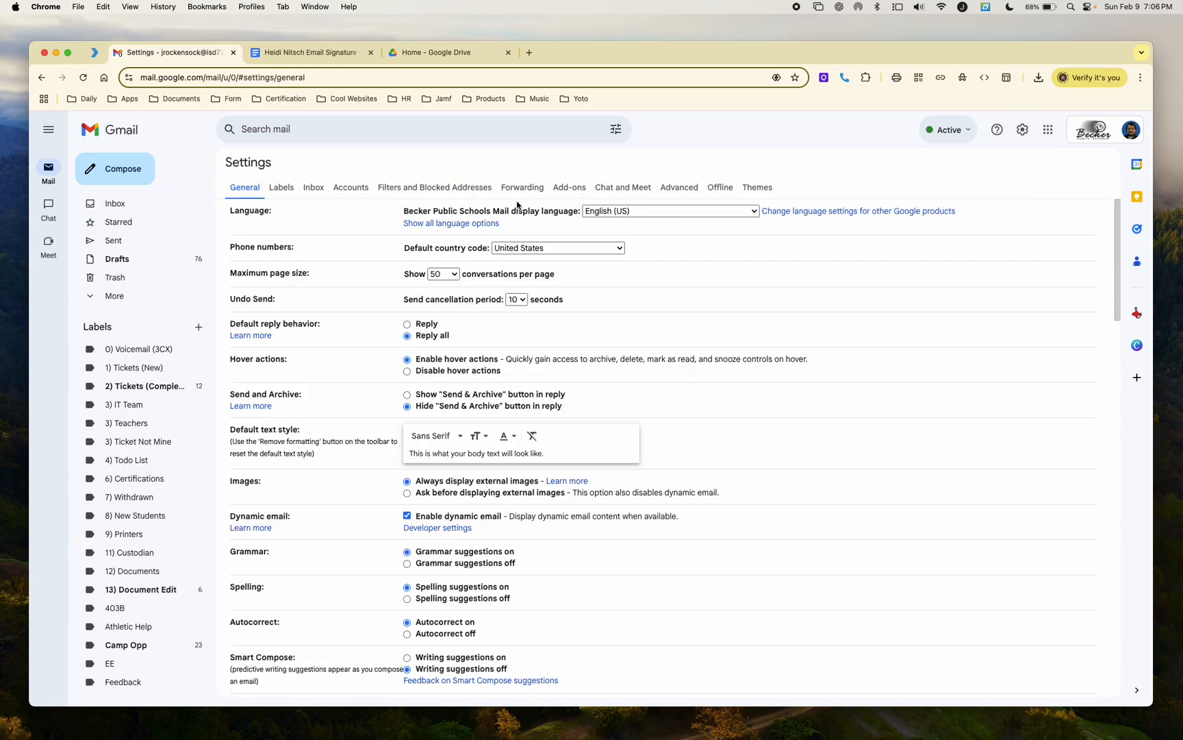
{"action": "scroll", "coordinate": [373, 267], "scroll_direction": "down", "scroll_amount": 10}
{"action": "scroll", "coordinate": [373, 268], "scroll_direction": "down", "scroll_amount": 5}
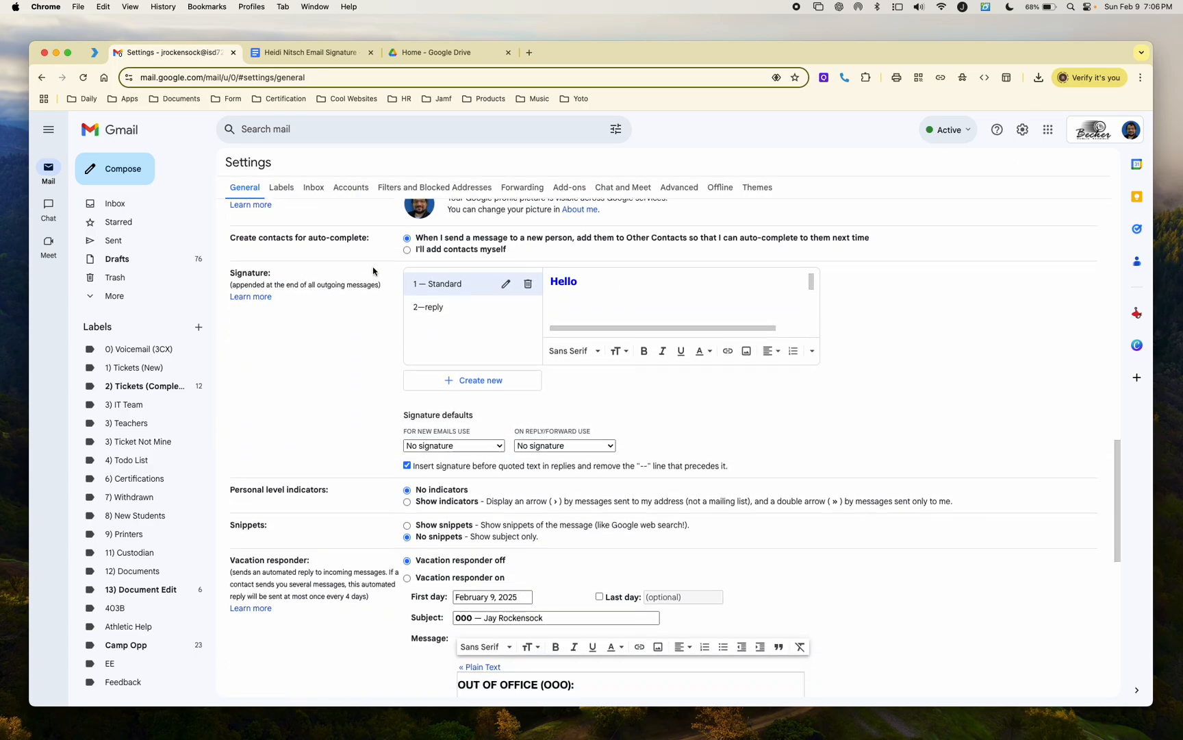
{"action": "left_click_drag", "start_coordinate": [274, 232], "coordinate": [241, 224]}
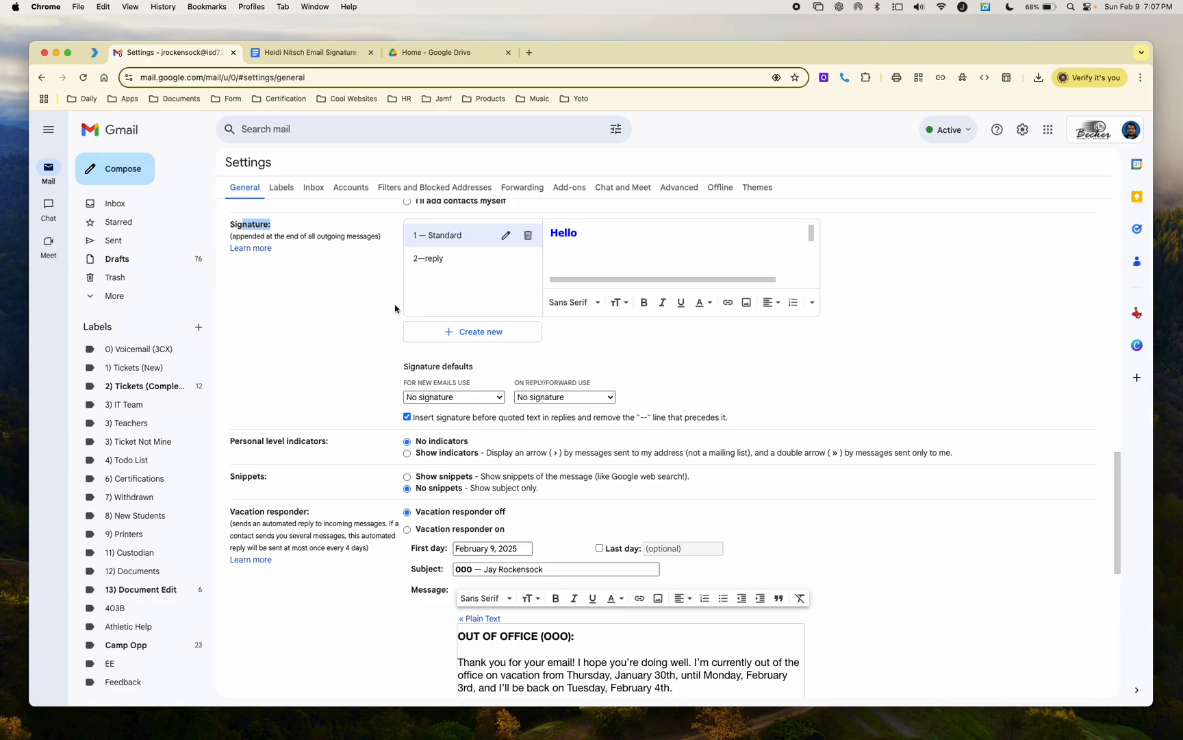
Step: Create a new signature named 'Standard' next to the existing '1 — Standard' and '2—reply' signatures
{"action": "left_click", "coordinate": [470, 339]}
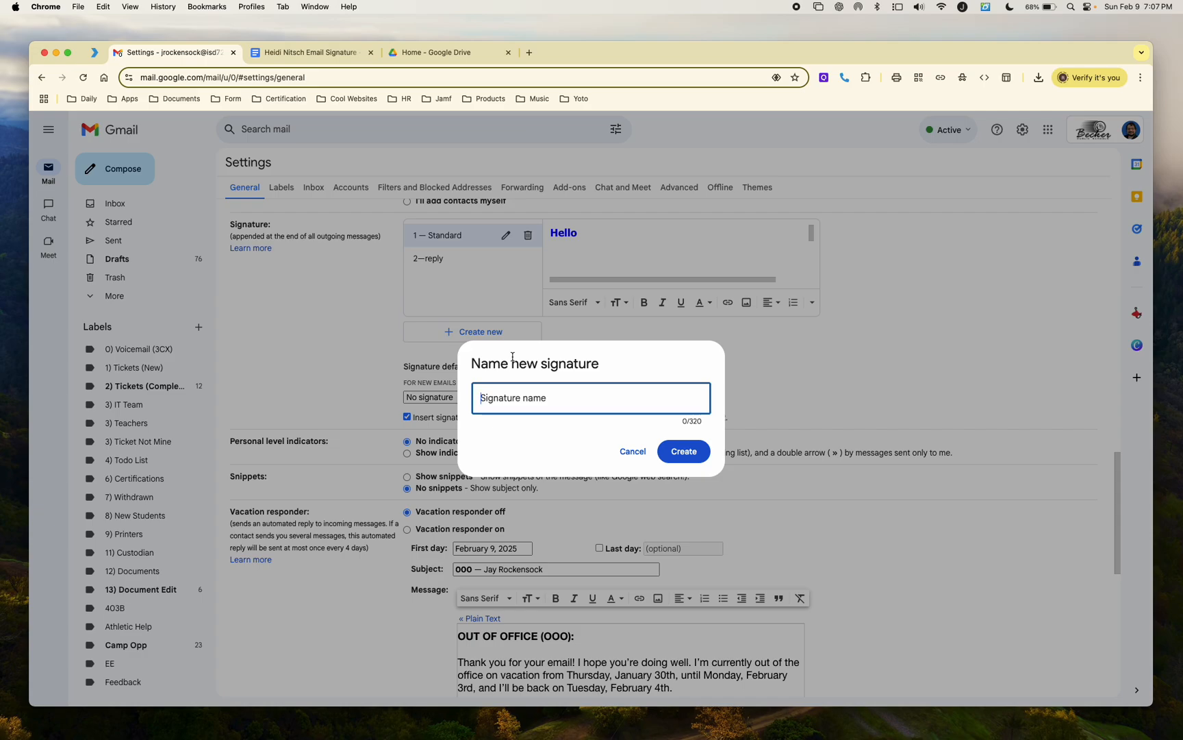
{"action": "type", "text": "Standard"}
{"action": "left_click", "coordinate": [685, 452]}
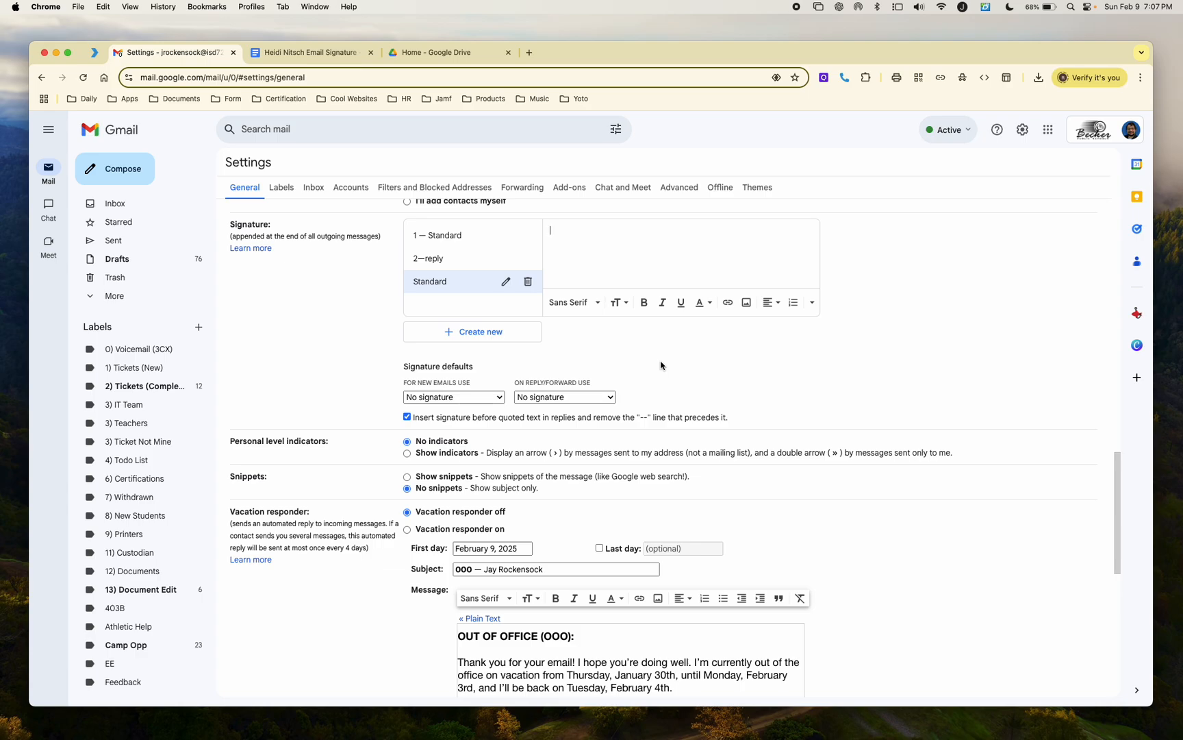
Step: Review the contact lines, bulldog logo and confidentiality notice in the Email Signature document
{"action": "left_click", "coordinate": [308, 54]}
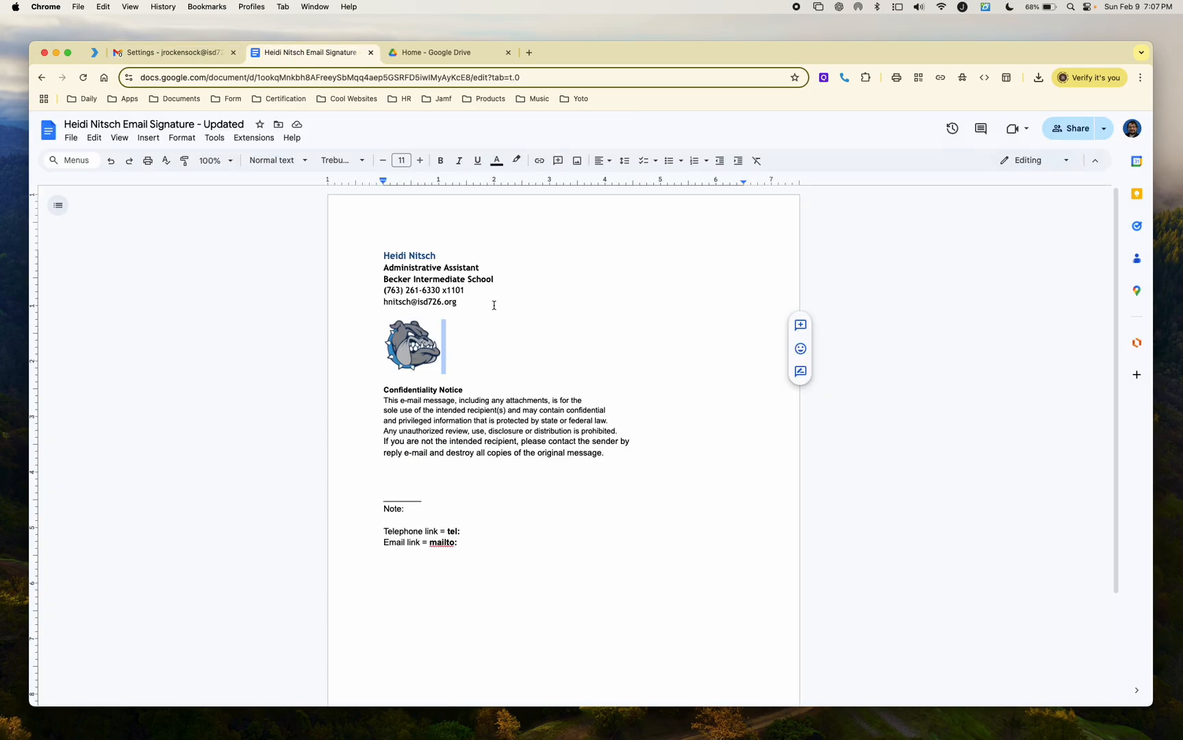
{"action": "left_click", "coordinate": [510, 326]}
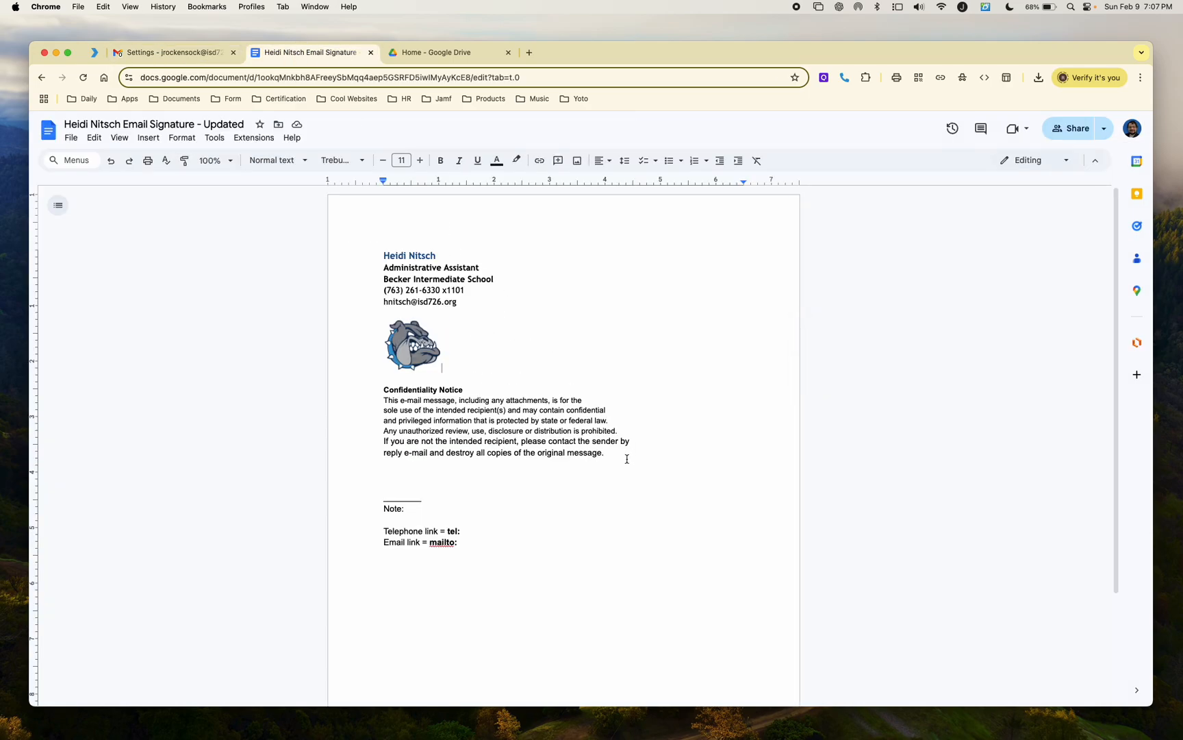
{"action": "mouse_move", "coordinate": [627, 459]}
{"action": "left_mouse_down"}
{"action": "mouse_move", "coordinate": [396, 295]}
{"action": "mouse_move", "coordinate": [380, 253]}
{"action": "left_mouse_up"}
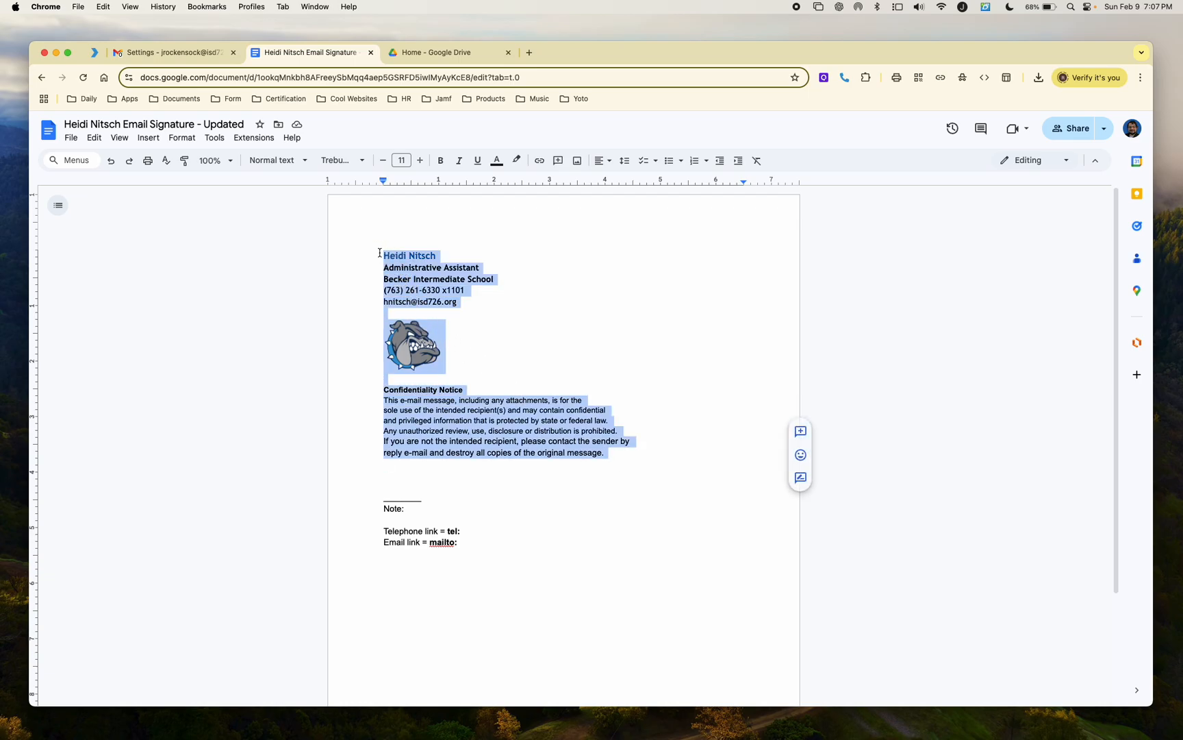
{"action": "left_click", "coordinate": [630, 457]}
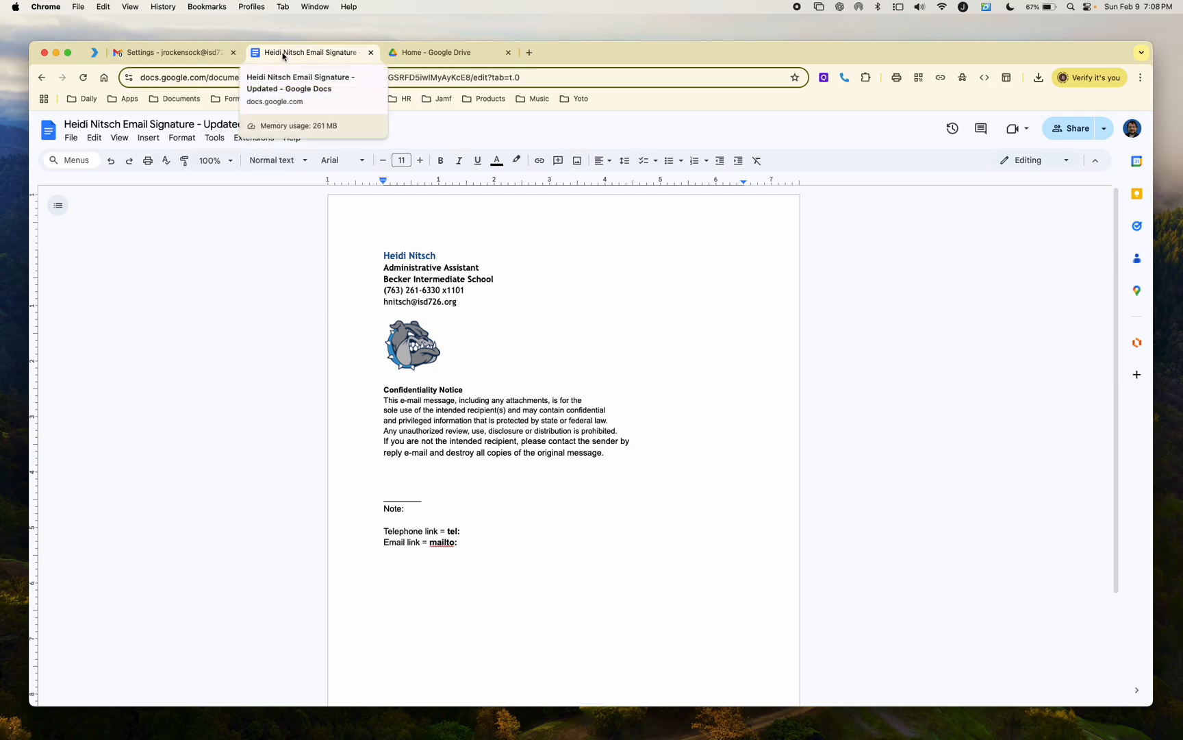
Step: Move the signature document into its own narrow window on the right, with Drive filling the left
{"action": "left_click_drag", "start_coordinate": [286, 63], "coordinate": [304, 176]}
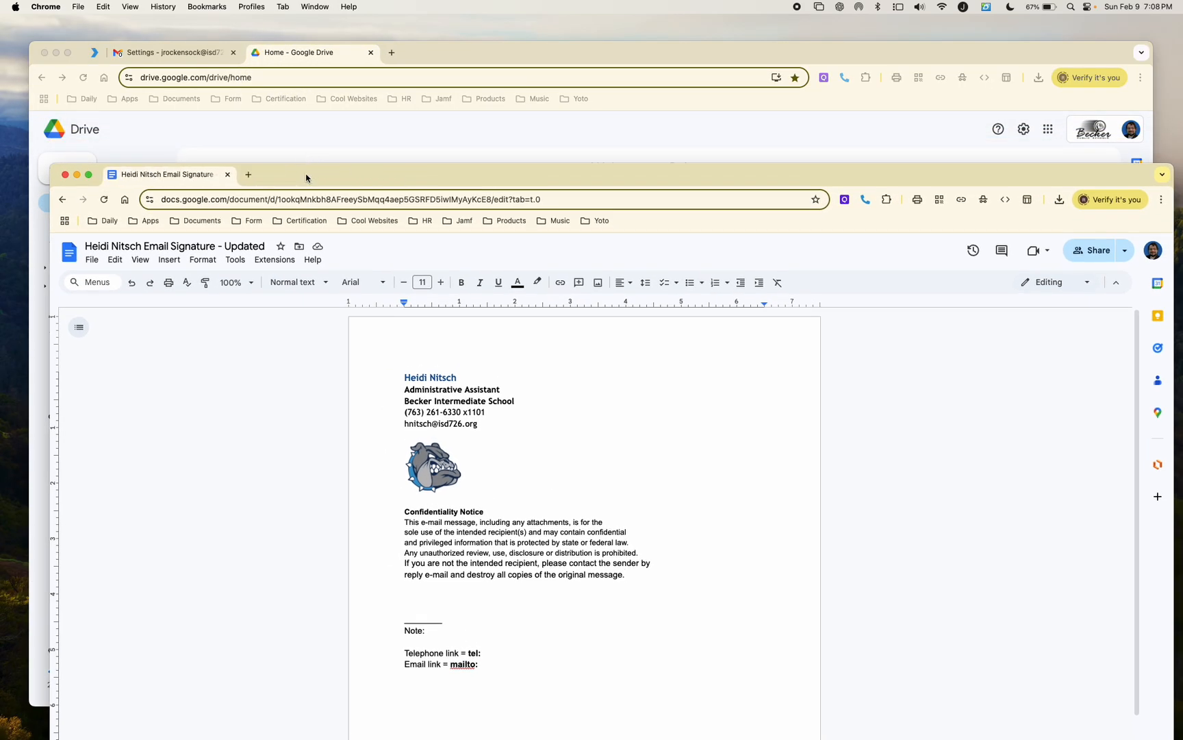
{"action": "mouse_move", "coordinate": [89, 176]}
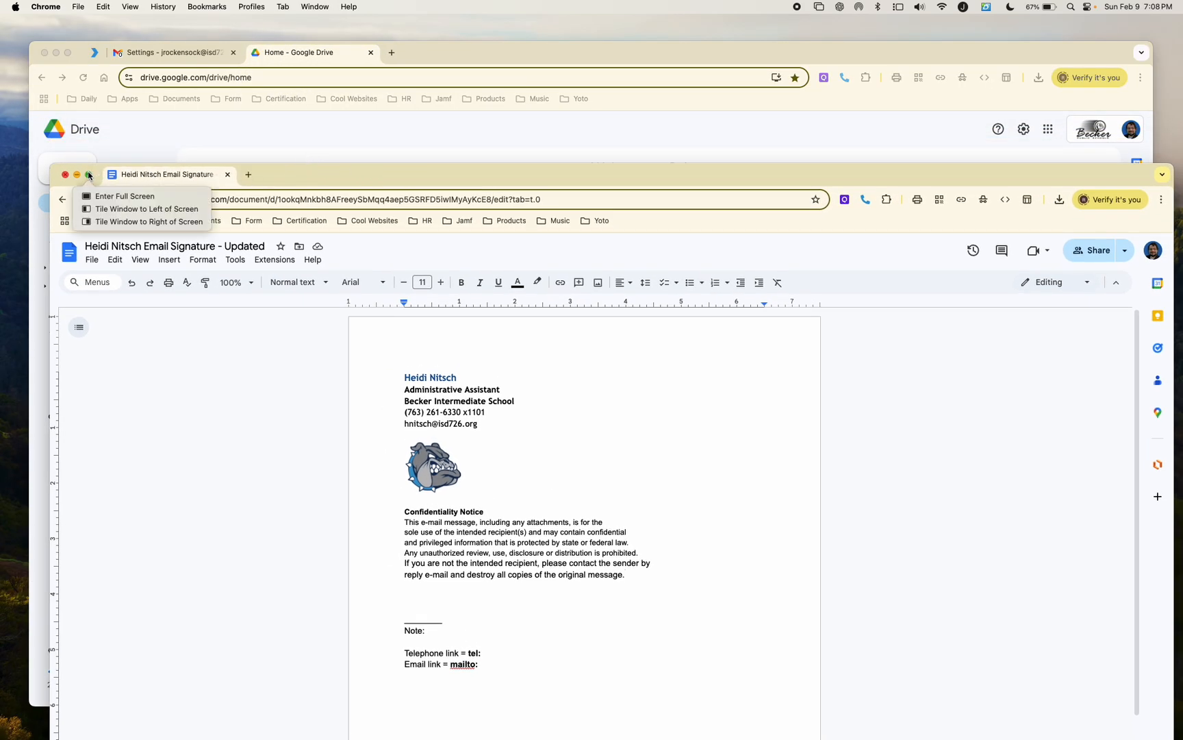
{"action": "left_click", "coordinate": [146, 222]}
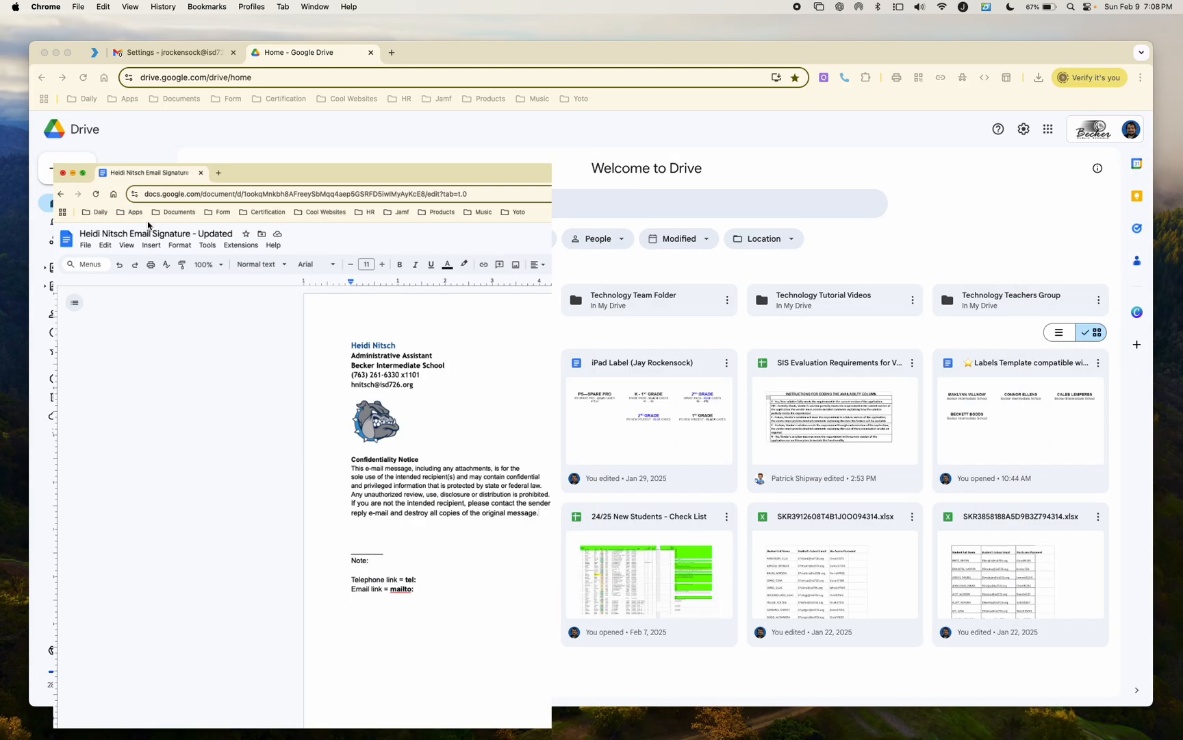
{"action": "left_click", "coordinate": [205, 268]}
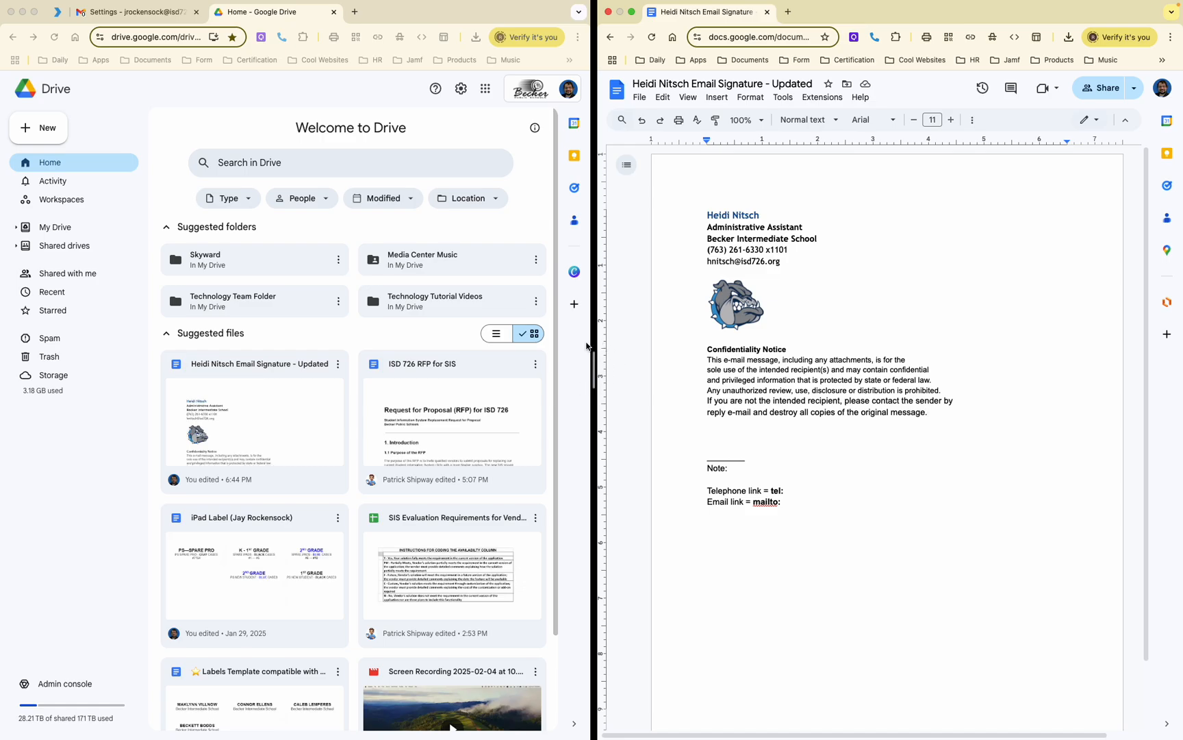
{"action": "left_click_drag", "start_coordinate": [596, 373], "coordinate": [876, 381]}
{"action": "scroll", "coordinate": [992, 374], "scroll_direction": "right", "scroll_amount": 3}
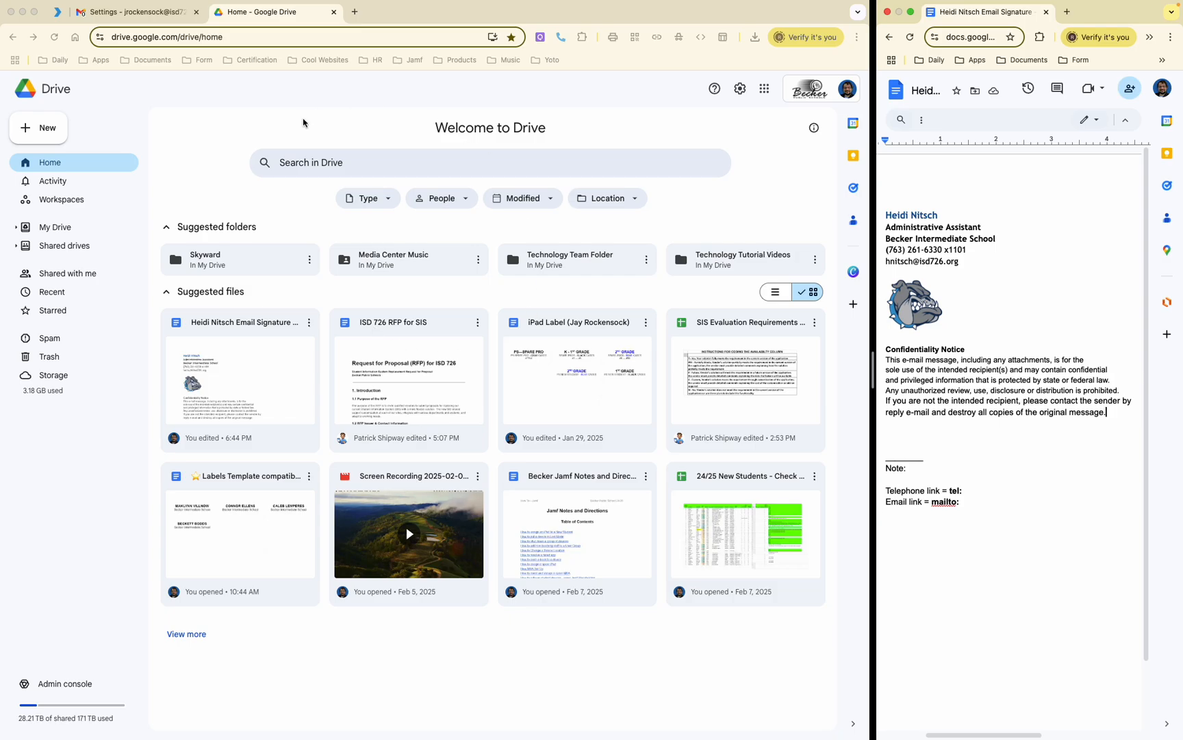
{"action": "left_click", "coordinate": [140, 12]}
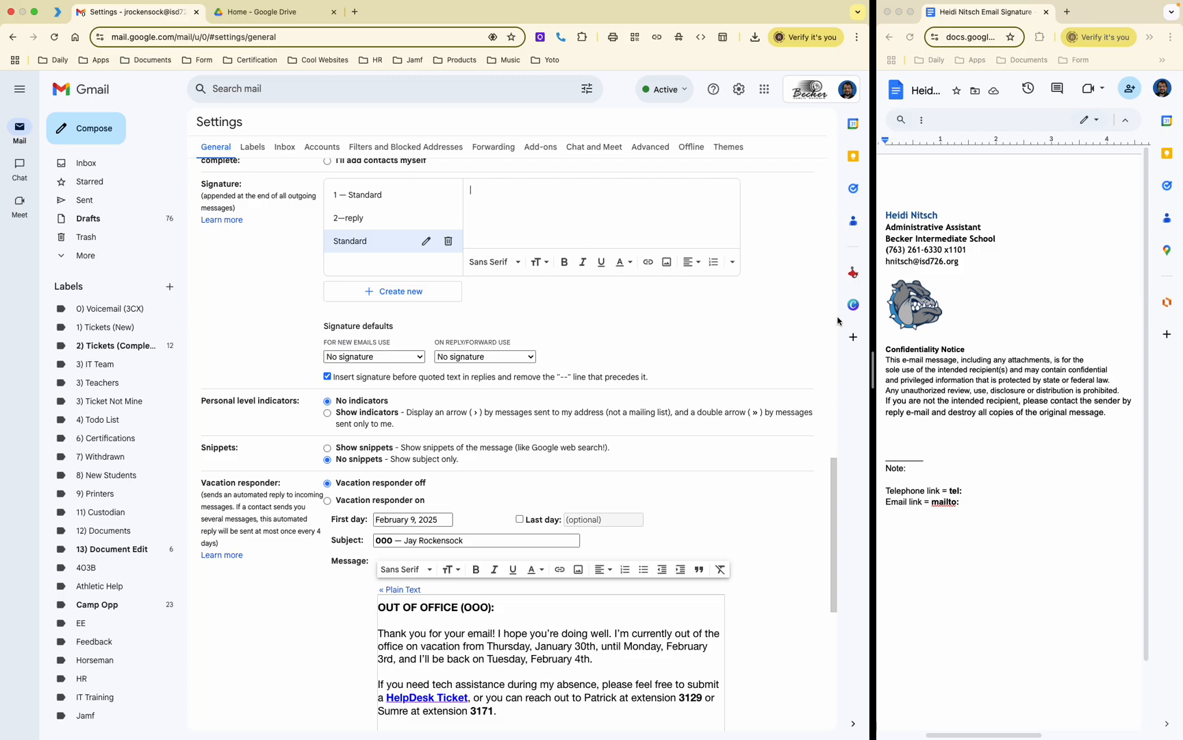
{"action": "left_click", "coordinate": [1112, 413]}
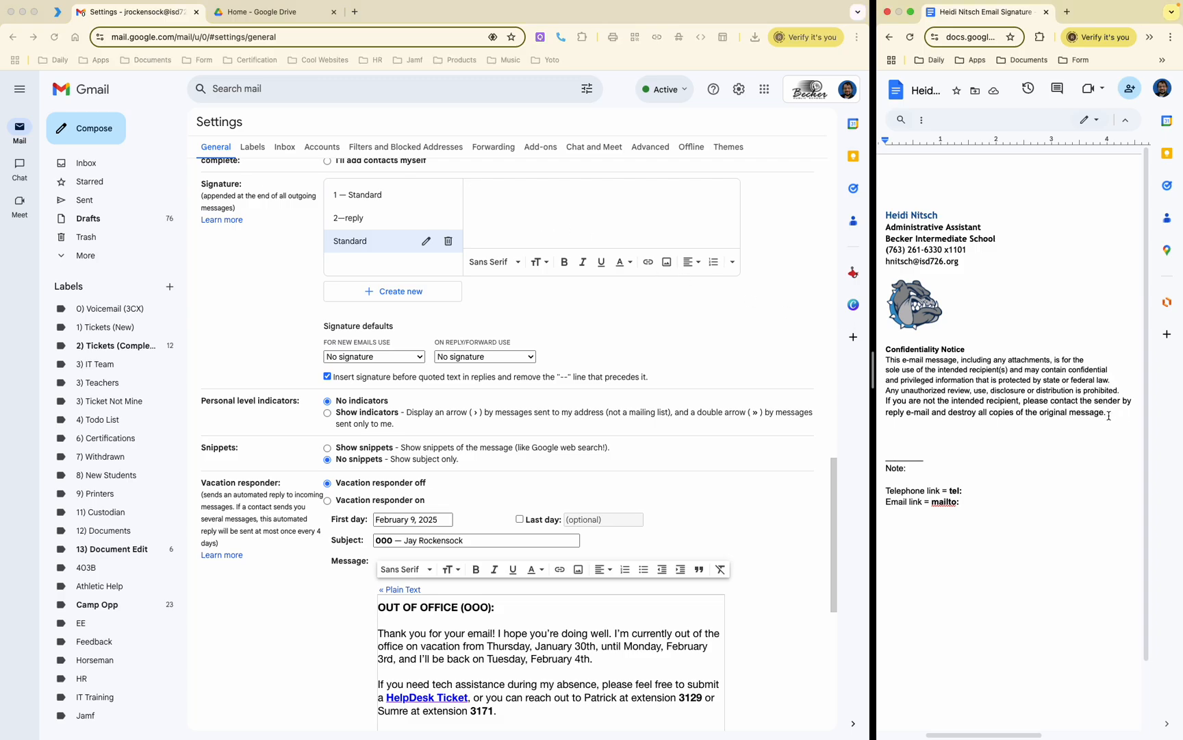
{"action": "mouse_move", "coordinate": [1113, 413]}
{"action": "left_mouse_down"}
{"action": "mouse_move", "coordinate": [890, 273]}
{"action": "mouse_move", "coordinate": [888, 211]}
{"action": "mouse_move", "coordinate": [1101, 432]}
{"action": "mouse_move", "coordinate": [1076, 415]}
{"action": "left_mouse_up"}
{"action": "left_click", "coordinate": [507, 225]}
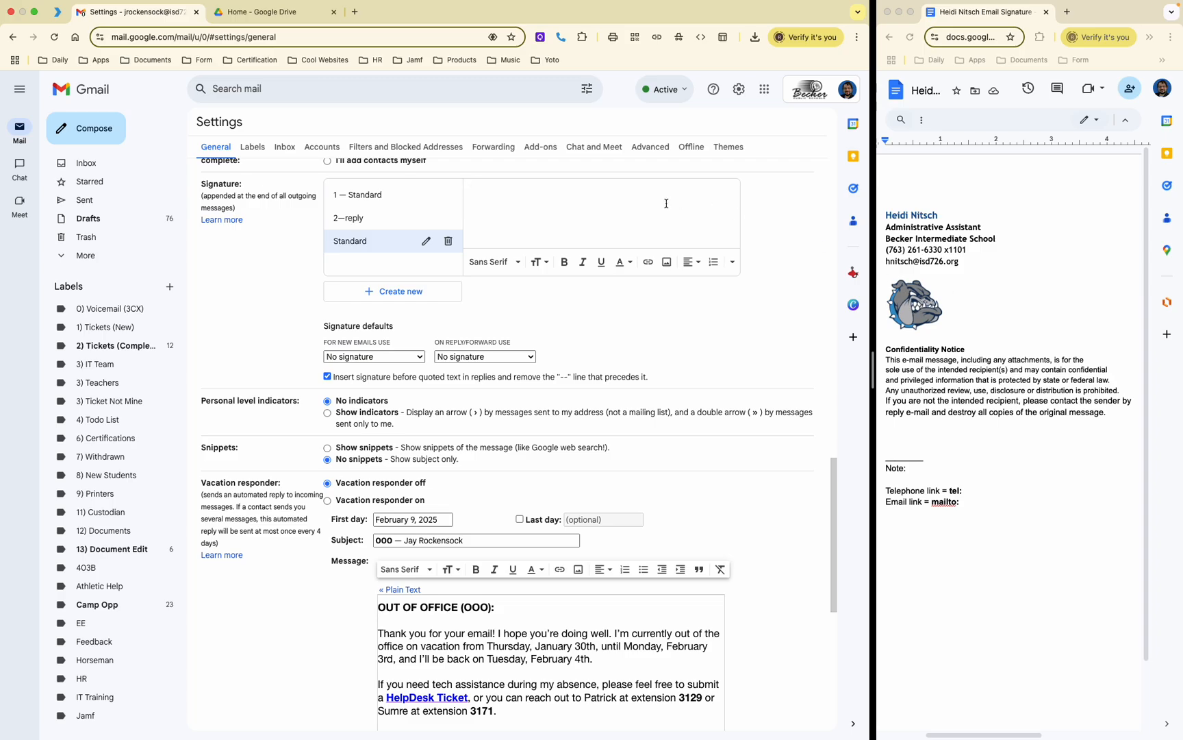
{"action": "scroll", "coordinate": [625, 215], "scroll_direction": "up", "scroll_amount": 1}
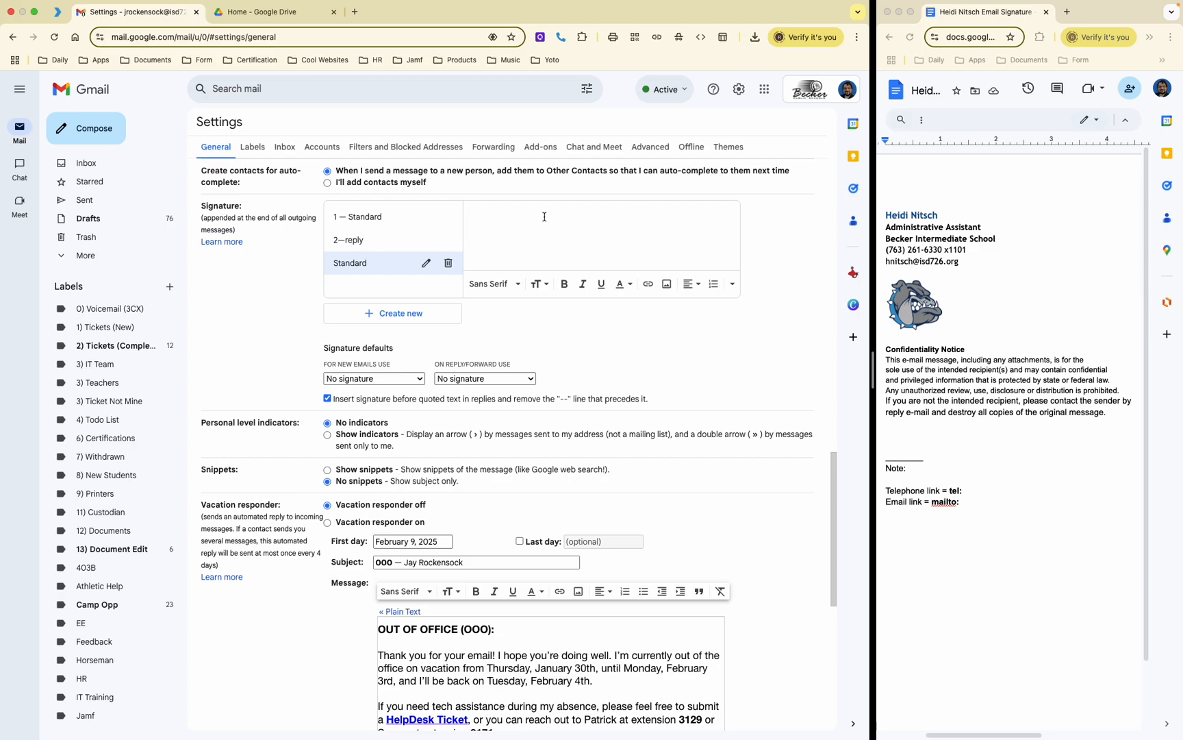
Step: Type the assistant's name, 'Administrative Assistant' and 'Becker Intermediate School' on separate signature lines
{"action": "key", "text": "Return"}
{"action": "type", "text": "Administrative Assistant"}
{"action": "key", "text": "Return"}
{"action": "type", "text": "Becker Intermedia"}
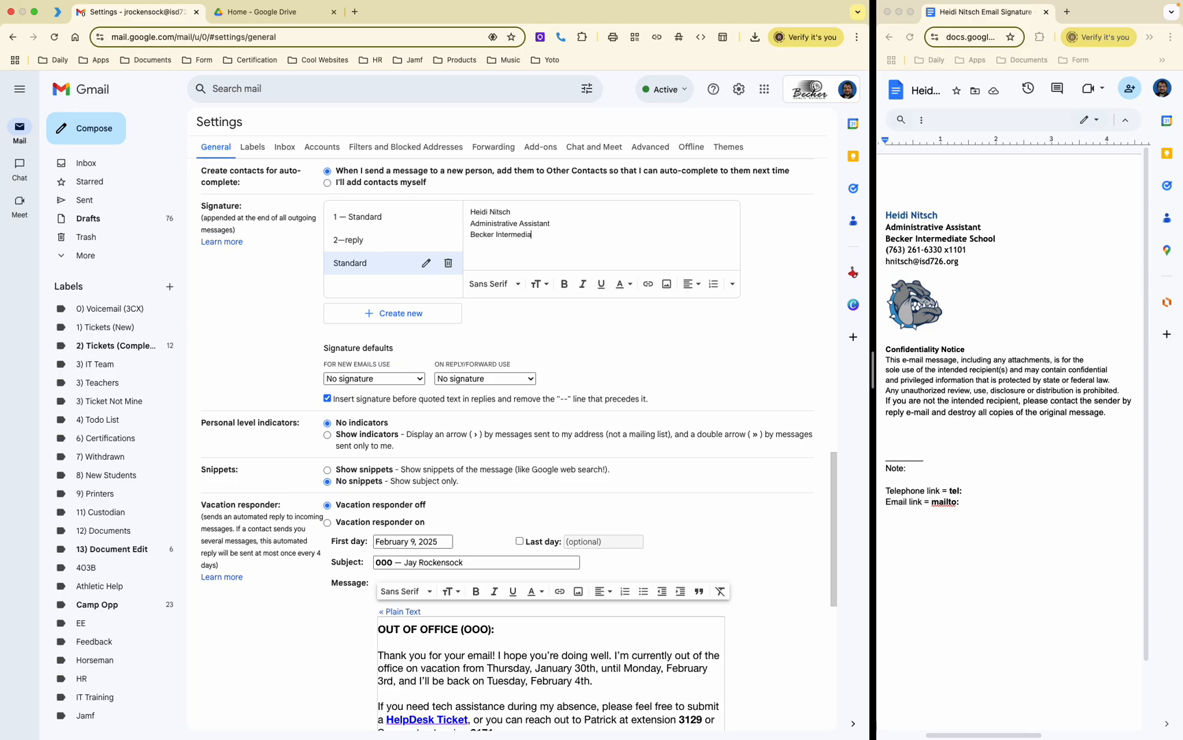
{"action": "type", "text": "te School"}
Step: Add the phone number with extension and the e-mail address, followed by two blank lines
{"action": "type", "text": " x1001 "}
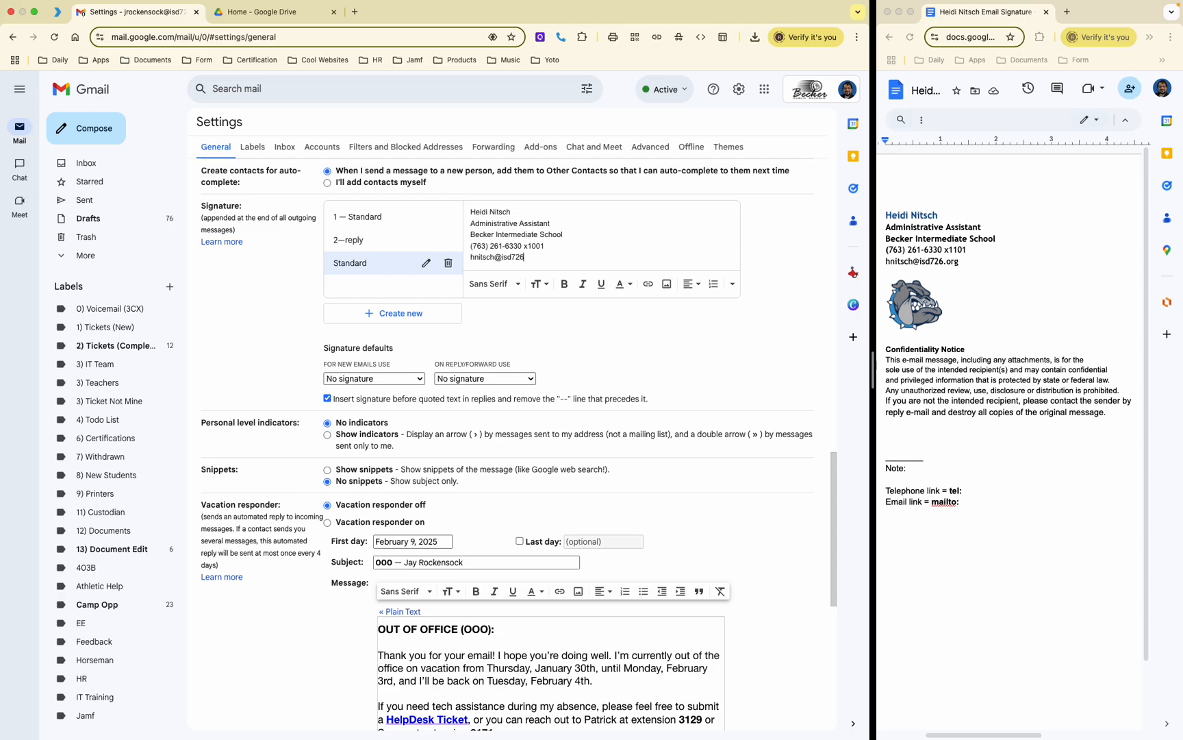
{"action": "key", "text": "Return"}
{"action": "scroll", "coordinate": [609, 240], "scroll_direction": "down", "scroll_amount": 1}
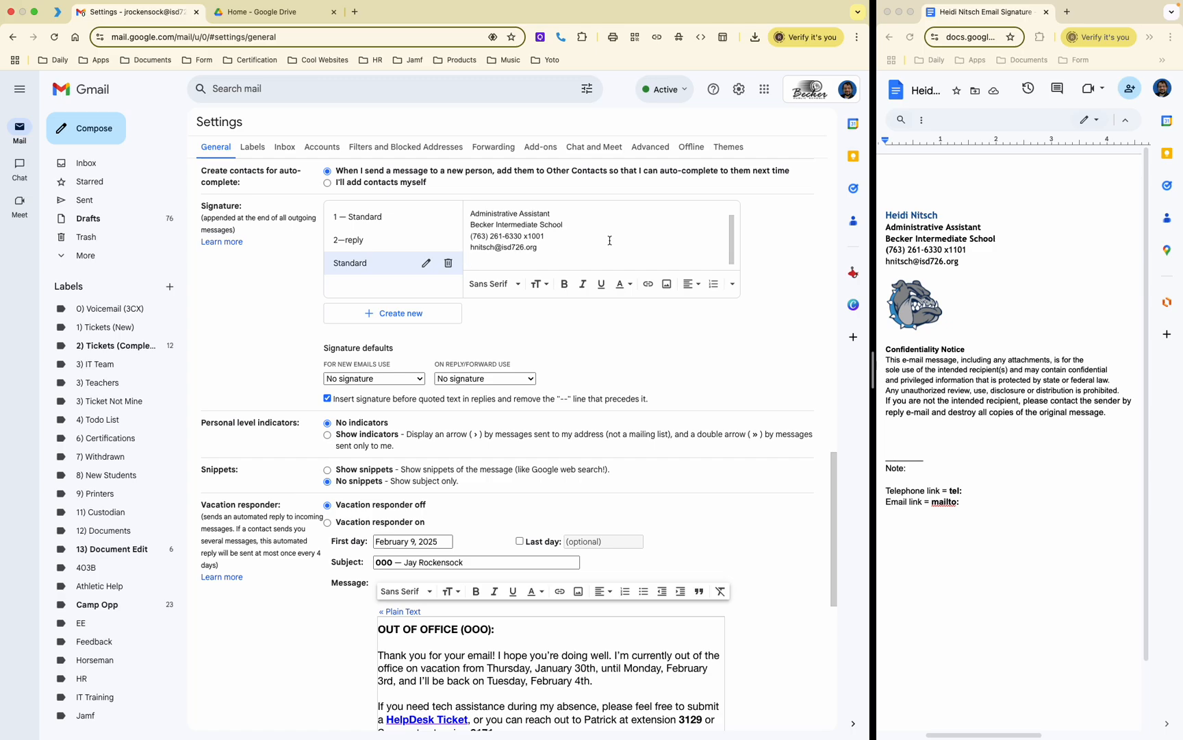
{"action": "key", "text": "Return"}
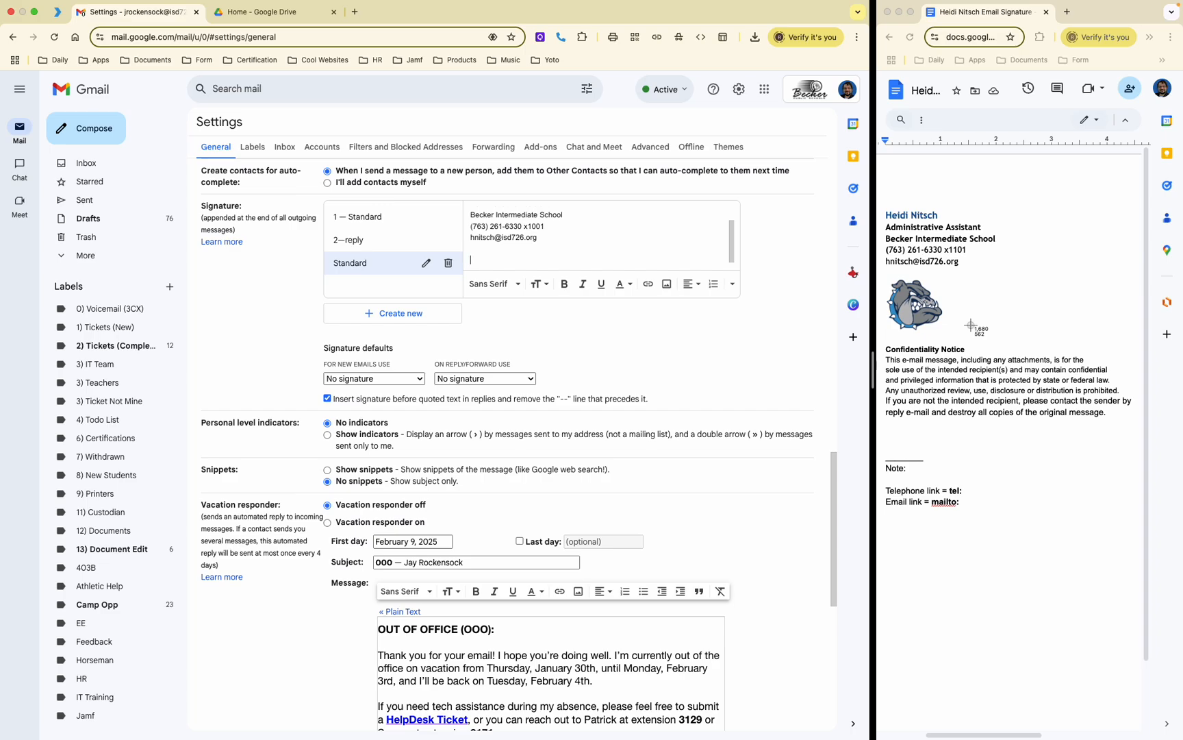
{"action": "key", "text": "super+shift+4"}
Step: Screenshot the bulldog logo and save it to a Keep note
{"action": "left_click_drag", "start_coordinate": [880, 272], "coordinate": [947, 319]}
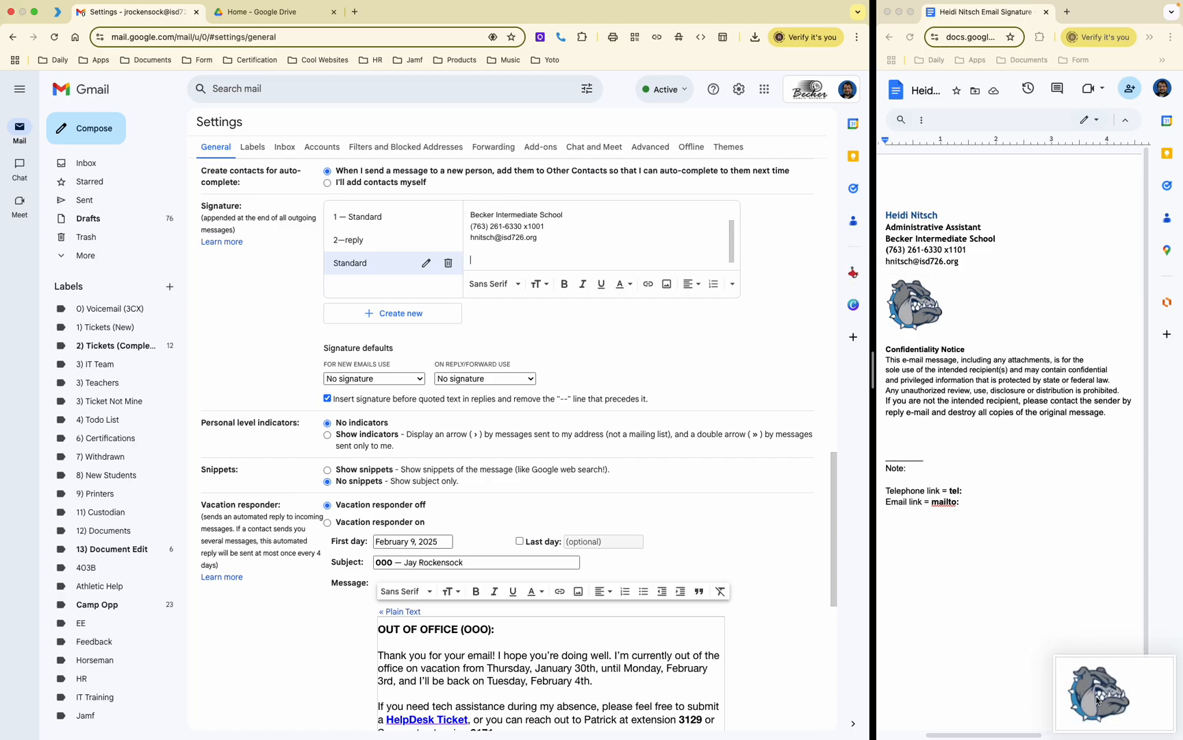
{"action": "left_click_drag", "start_coordinate": [1096, 698], "coordinate": [1150, 696]}
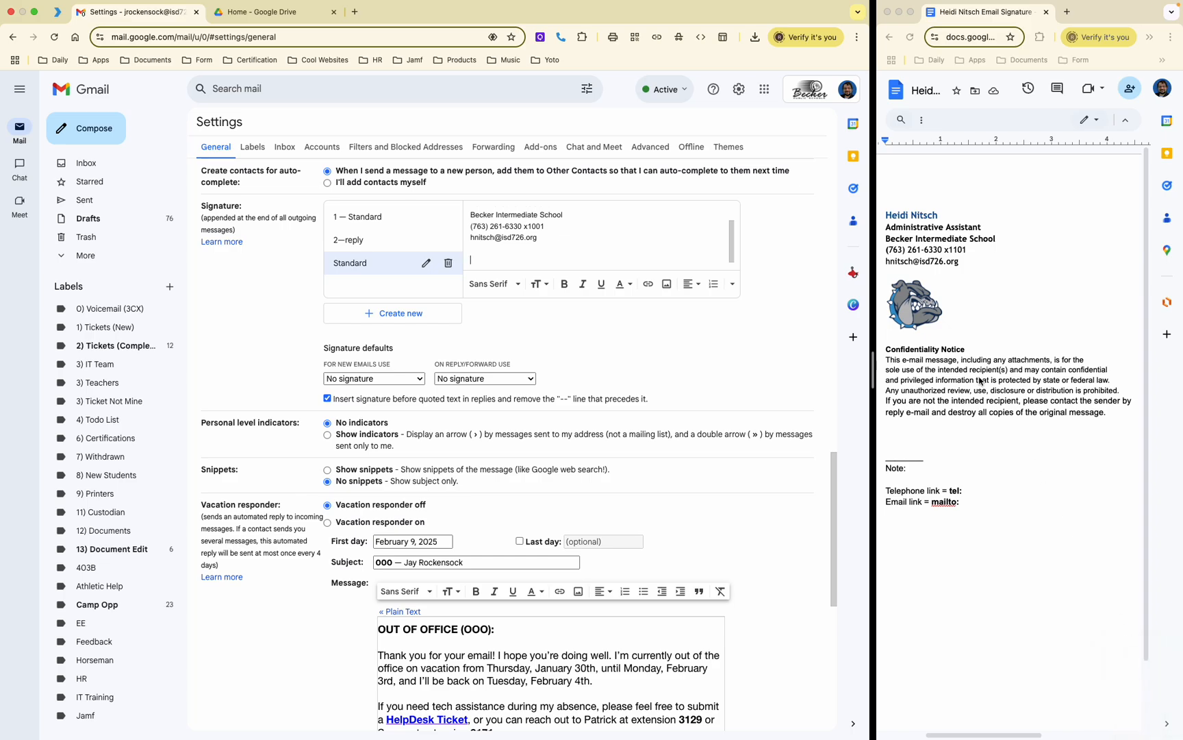
{"action": "right_click", "coordinate": [918, 302]}
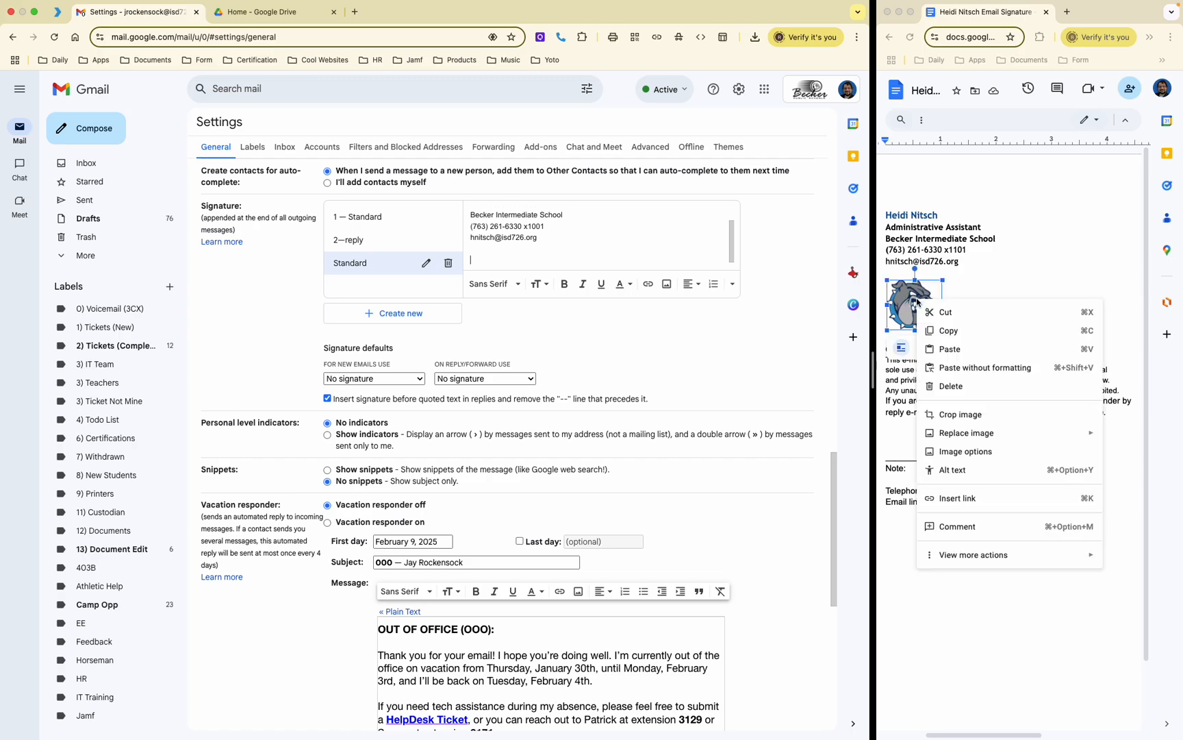
{"action": "left_click", "coordinate": [977, 556]}
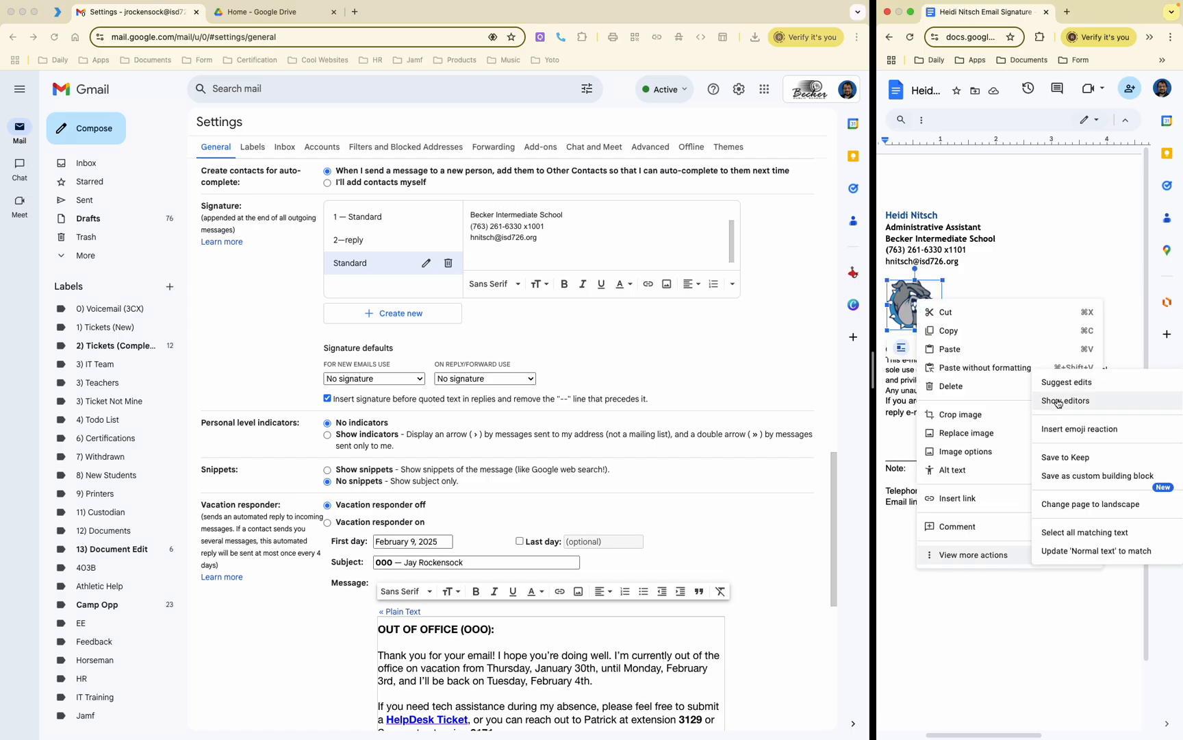
{"action": "left_click", "coordinate": [1067, 458]}
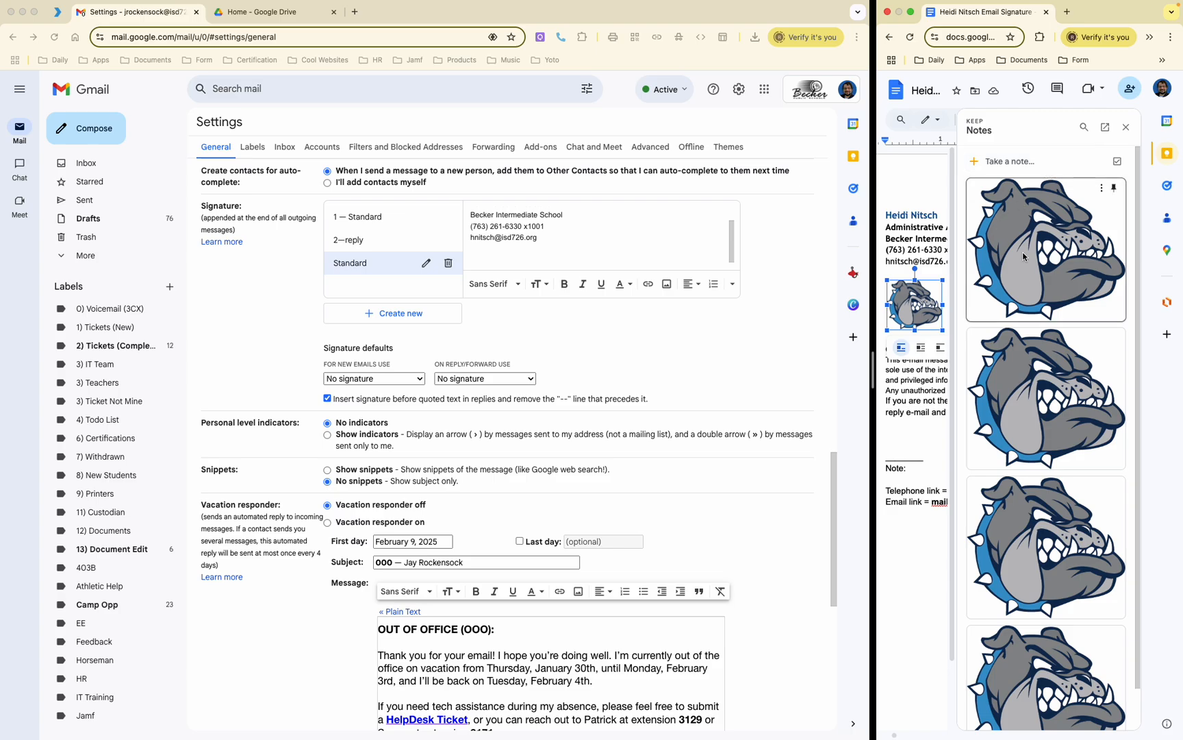
Step: Save the logo image as 'Becker Logo.png', replacing the existing file
{"action": "right_click", "coordinate": [1040, 229]}
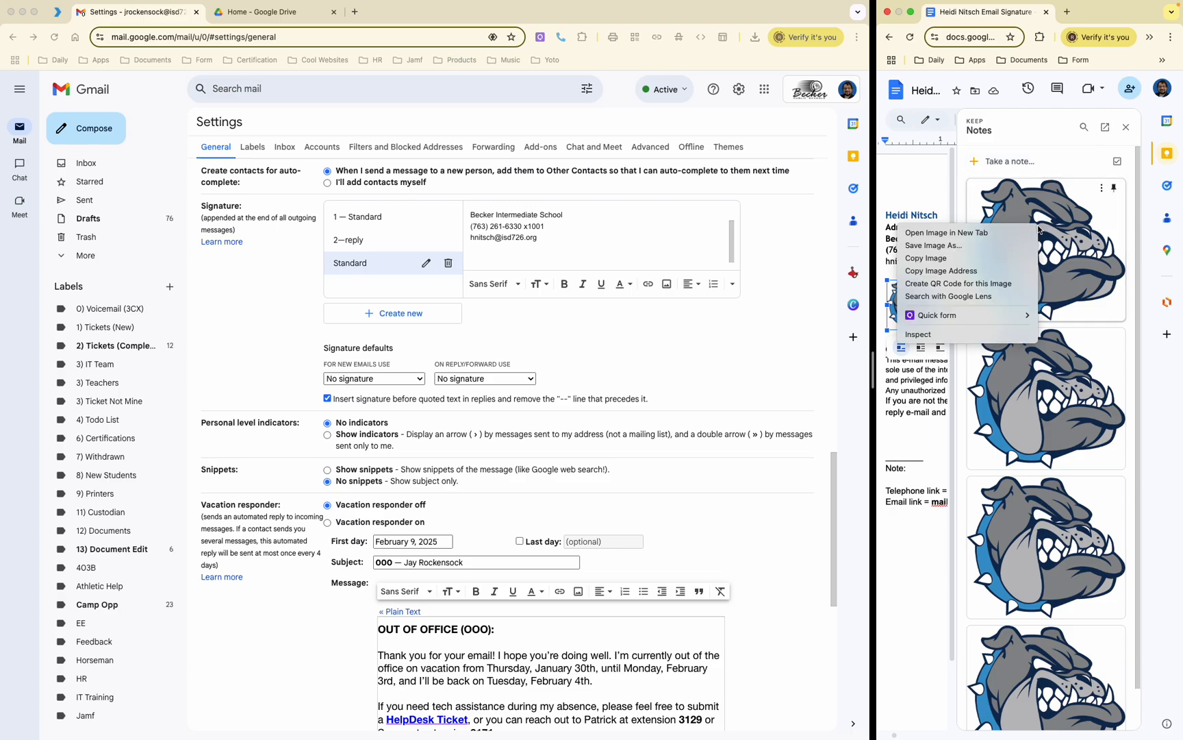
{"action": "left_click", "coordinate": [987, 253]}
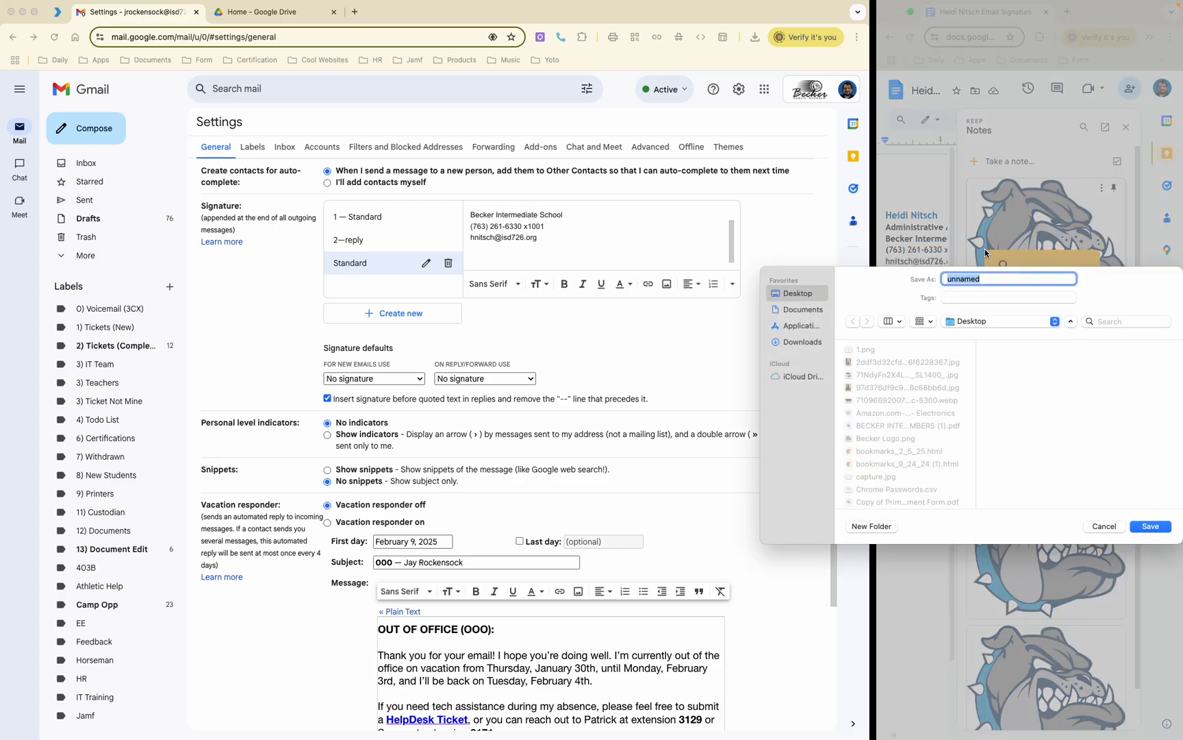
{"action": "type", "text": "Becker Logo"}
{"action": "left_click", "coordinate": [1154, 527]}
{"action": "left_click", "coordinate": [1064, 459]}
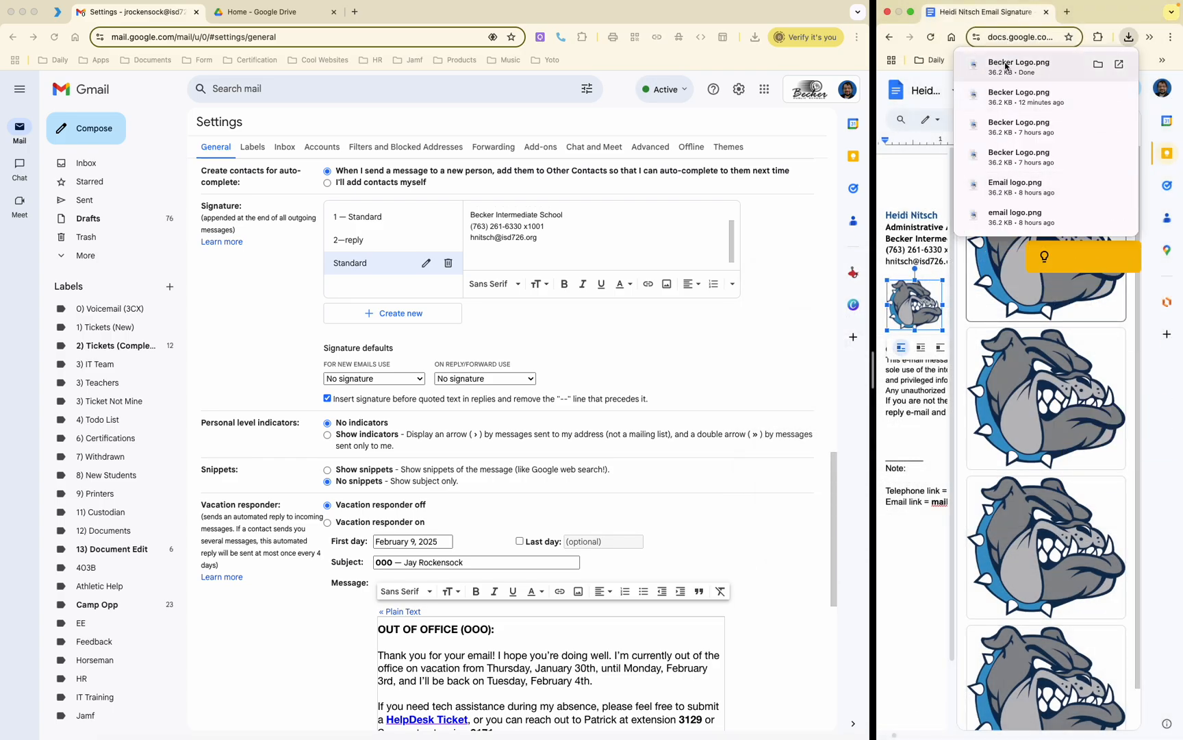
{"action": "left_click", "coordinate": [259, 15]}
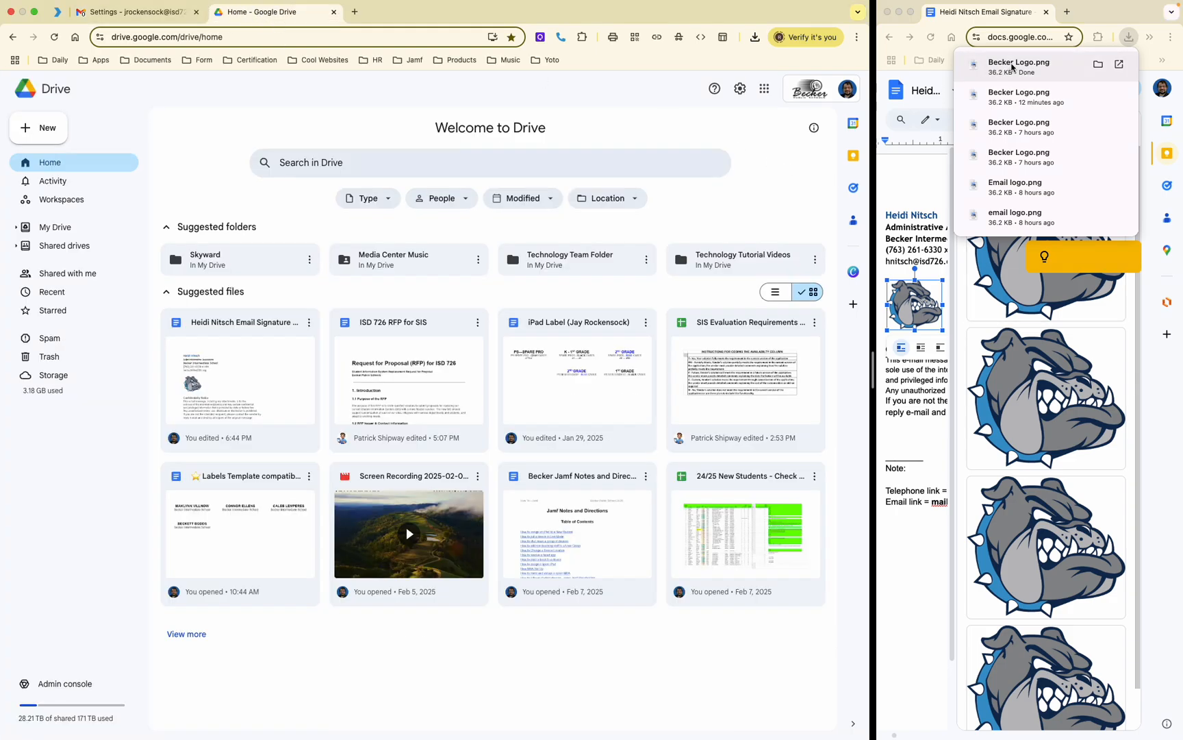
Step: Upload Becker Logo.png into Google Drive and reload Drive to show it
{"action": "left_click_drag", "start_coordinate": [1015, 67], "coordinate": [490, 360]}
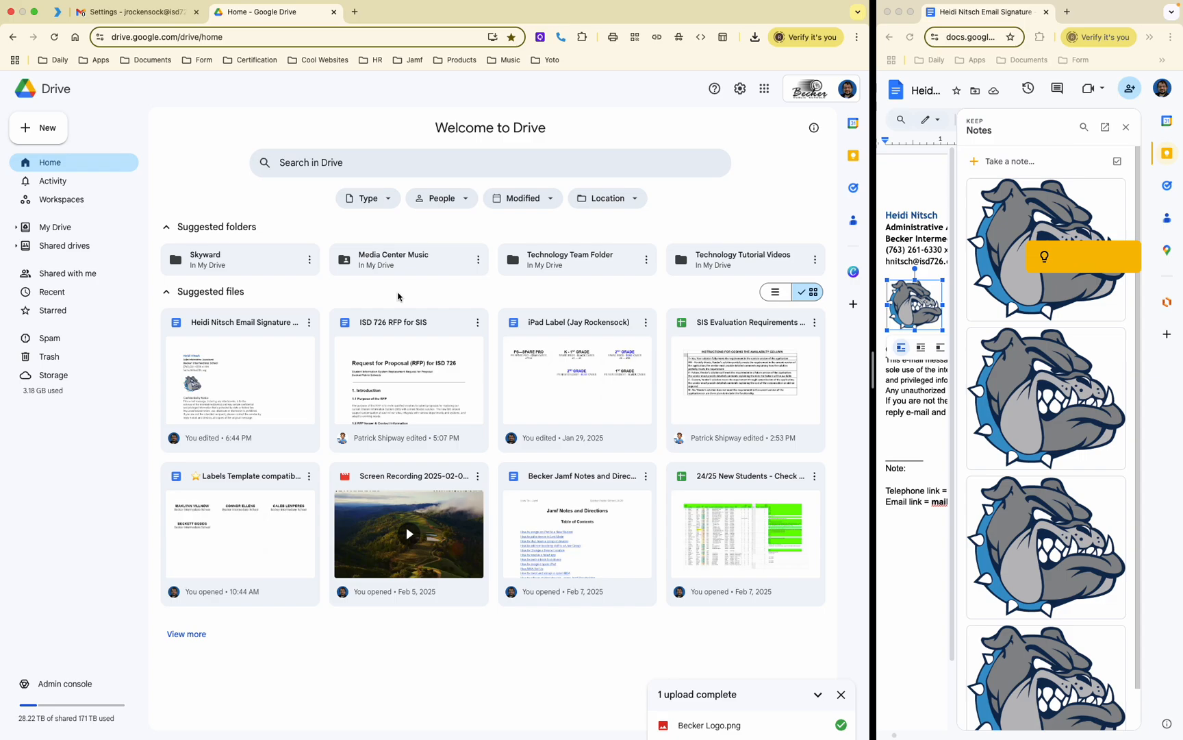
{"action": "left_click", "coordinate": [309, 40]}
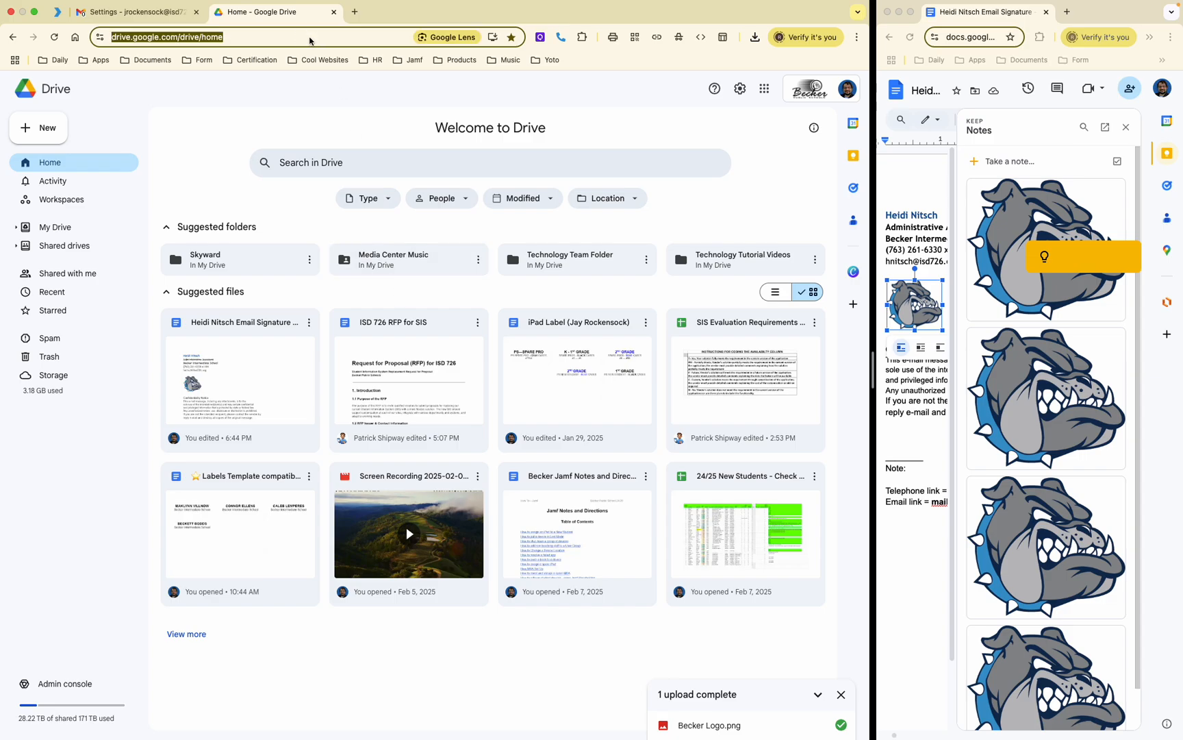
{"action": "key", "text": "Return"}
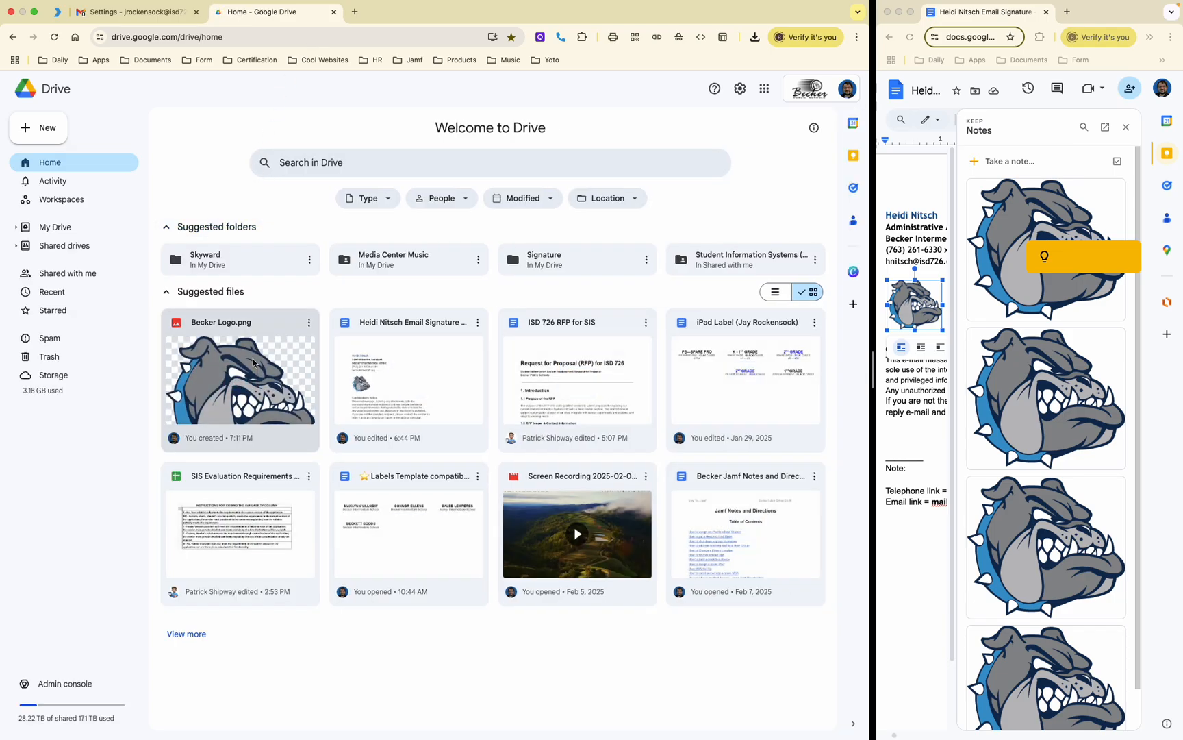
{"action": "left_click", "coordinate": [135, 10]}
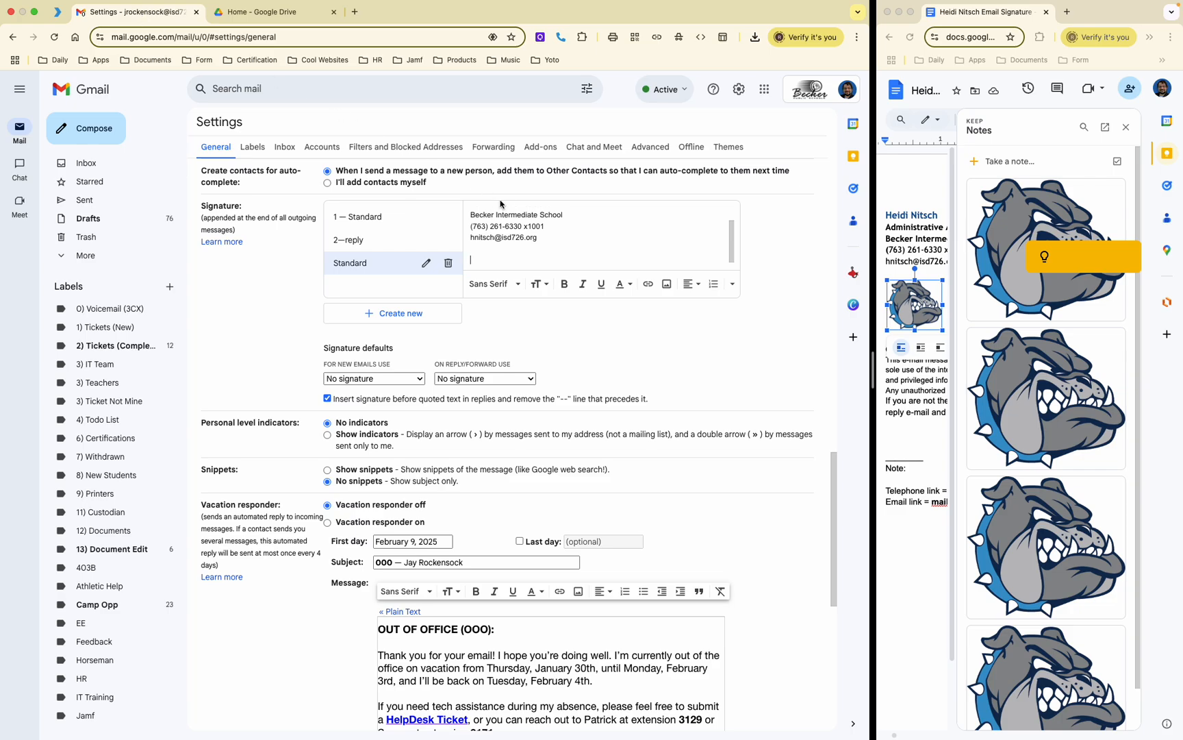
Step: Start inserting a signature image, try uploading from the computer, then cancel
{"action": "left_click", "coordinate": [667, 284]}
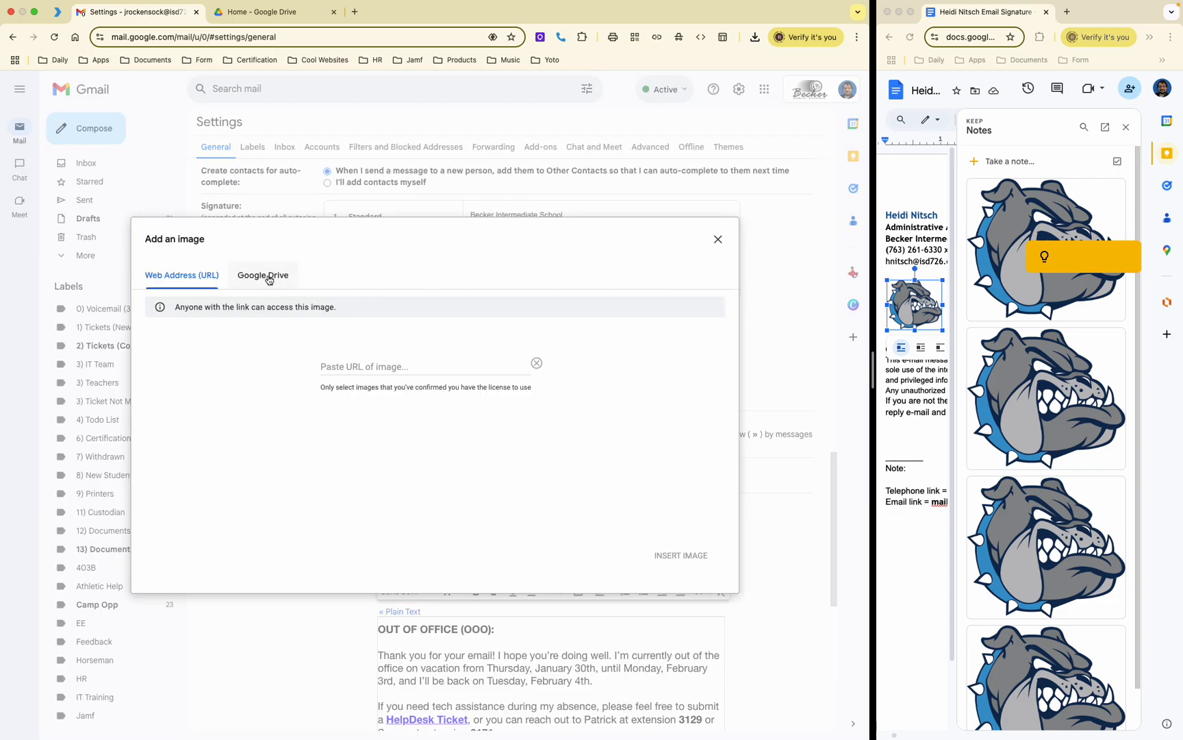
{"action": "left_click", "coordinate": [269, 277]}
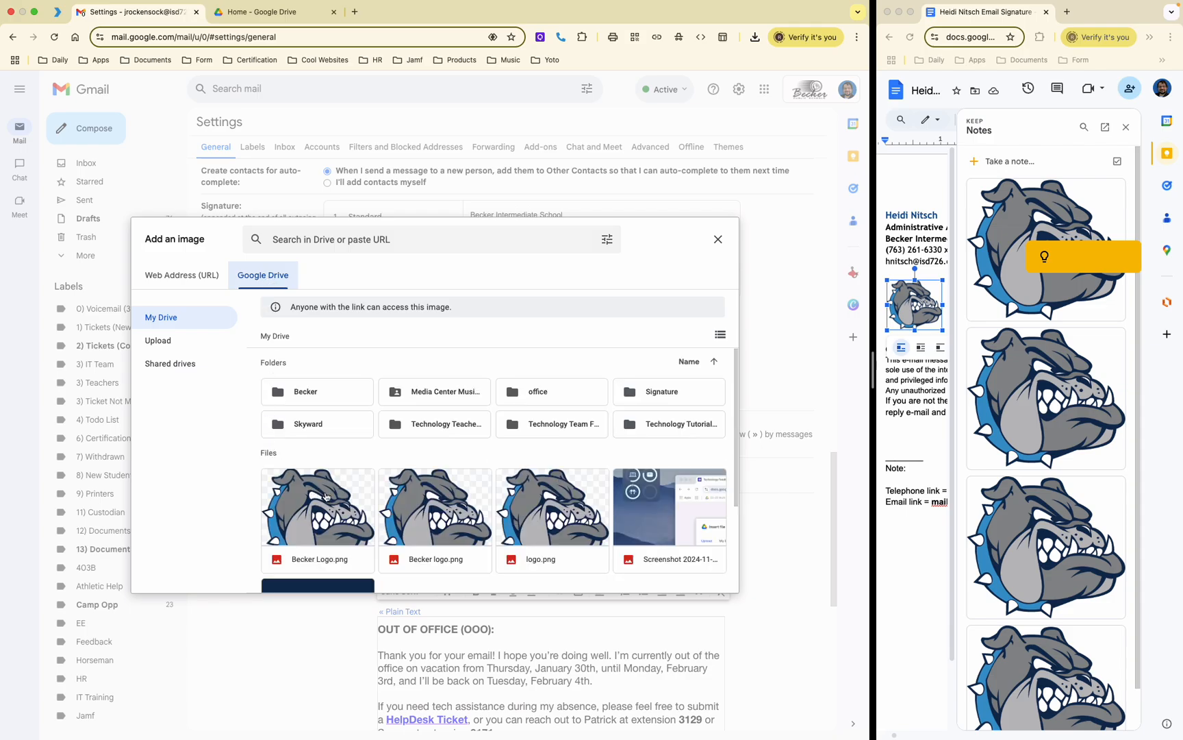
{"action": "left_click", "coordinate": [162, 346]}
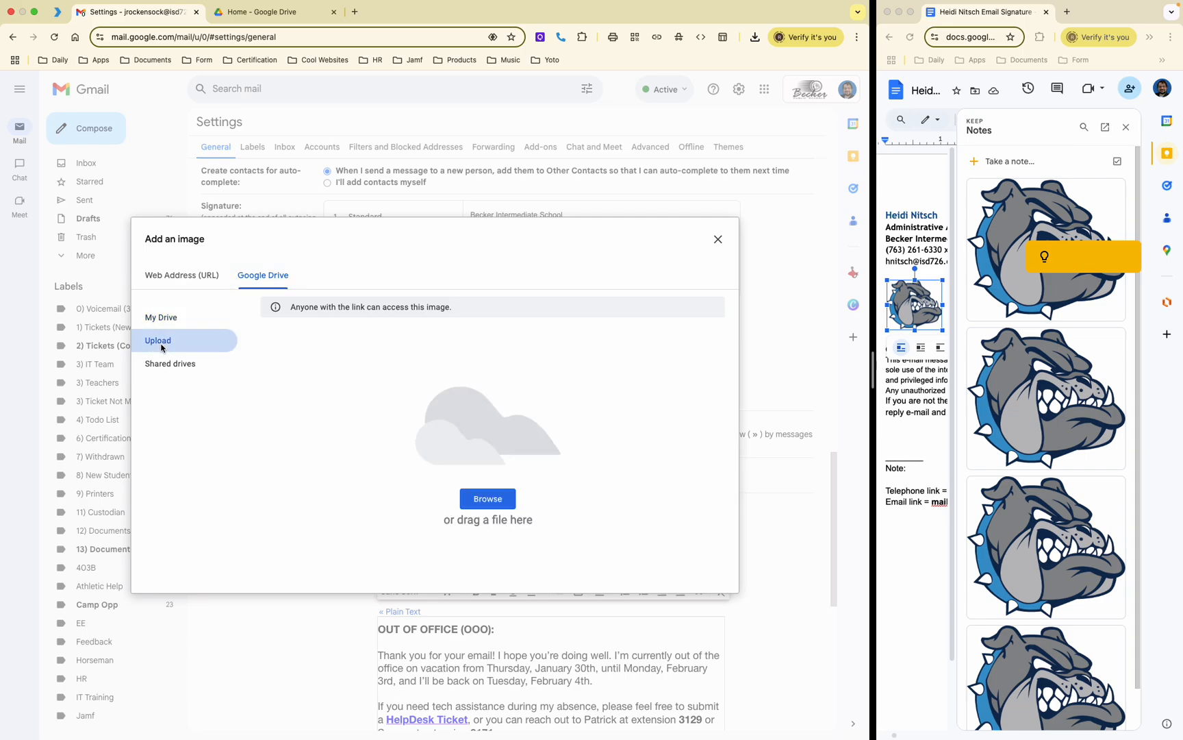
{"action": "left_click", "coordinate": [487, 498]}
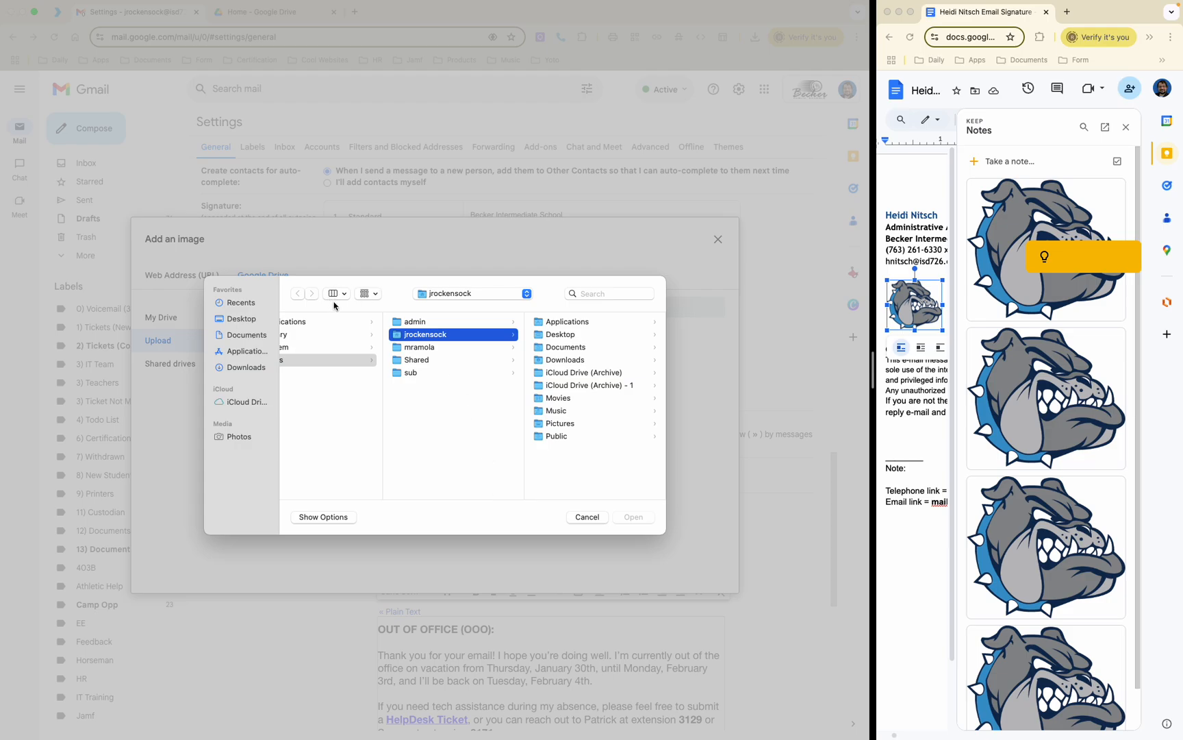
{"action": "scroll", "coordinate": [382, 366], "scroll_direction": "left", "scroll_amount": 2}
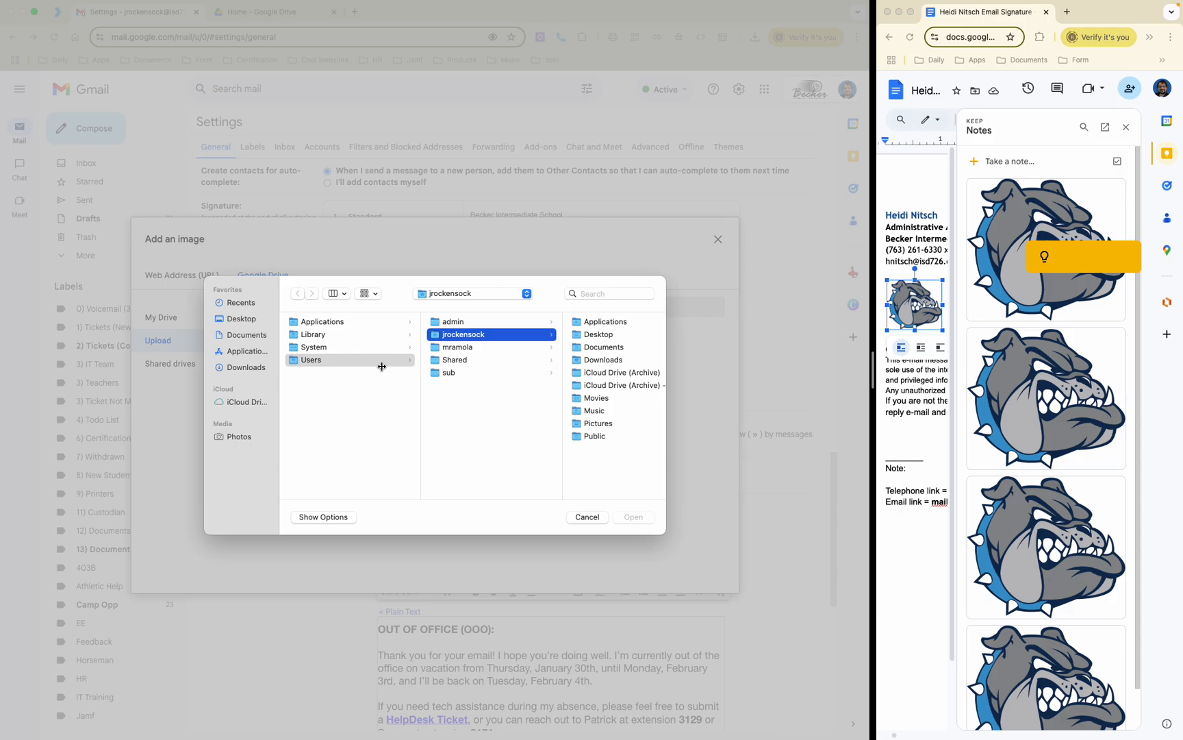
{"action": "left_click", "coordinate": [587, 516]}
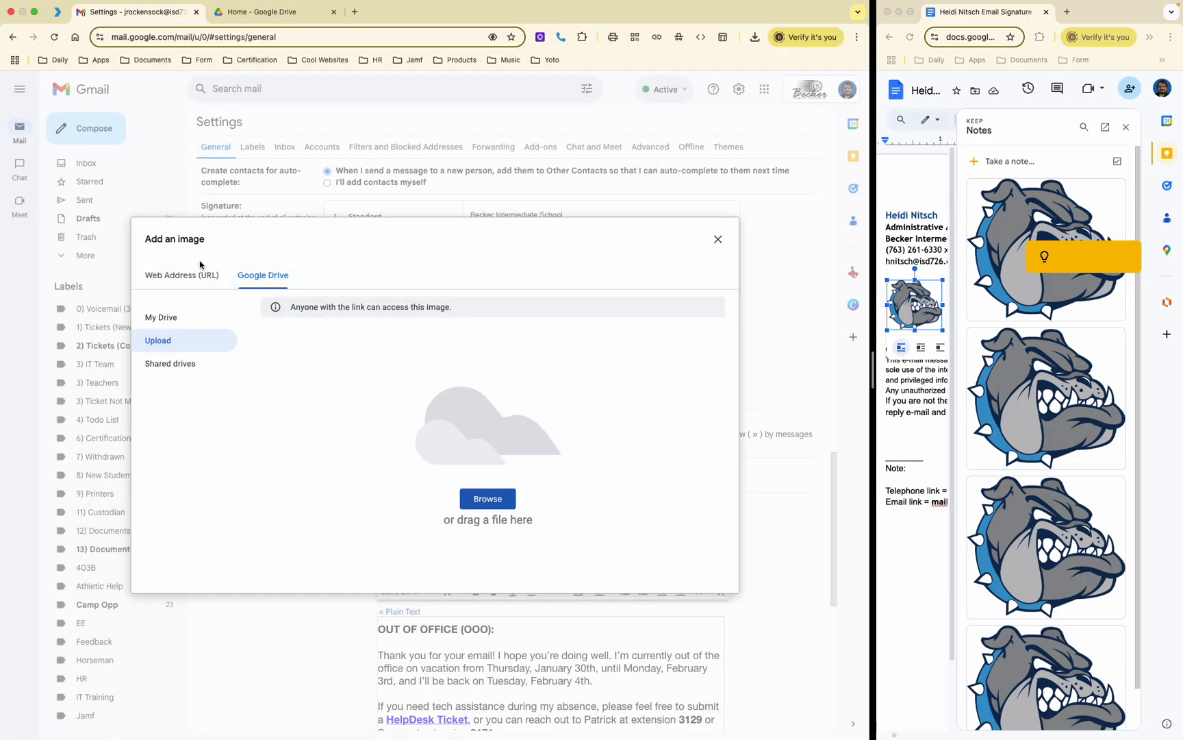
Step: Insert Becker Logo.png from My Drive and dismiss the 'not publicly accessible' error
{"action": "left_click", "coordinate": [167, 310]}
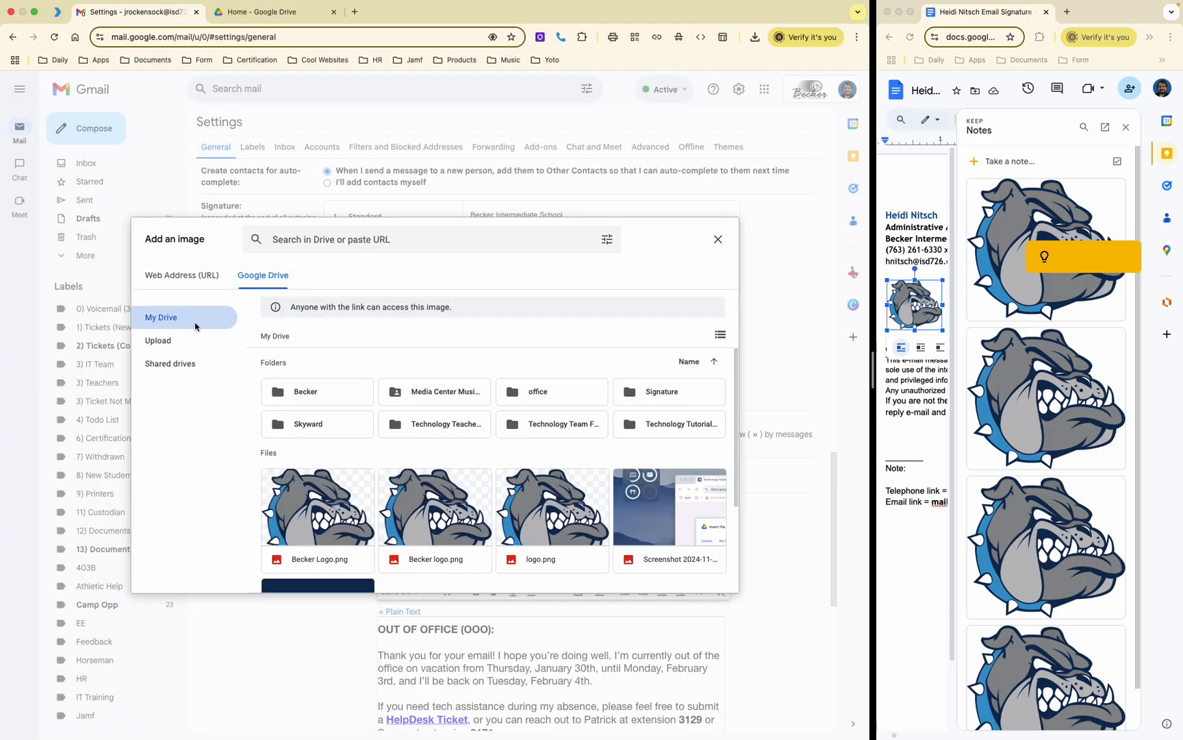
{"action": "scroll", "coordinate": [331, 507], "scroll_direction": "down", "scroll_amount": 1}
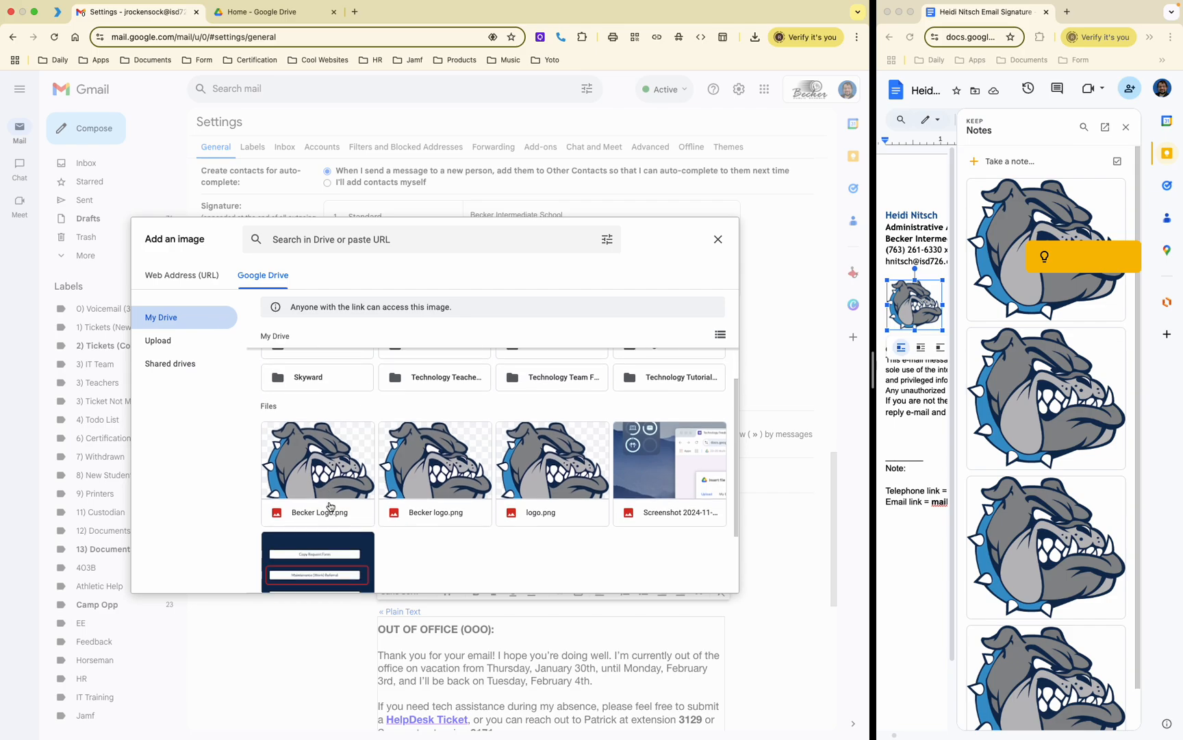
{"action": "left_click", "coordinate": [320, 452]}
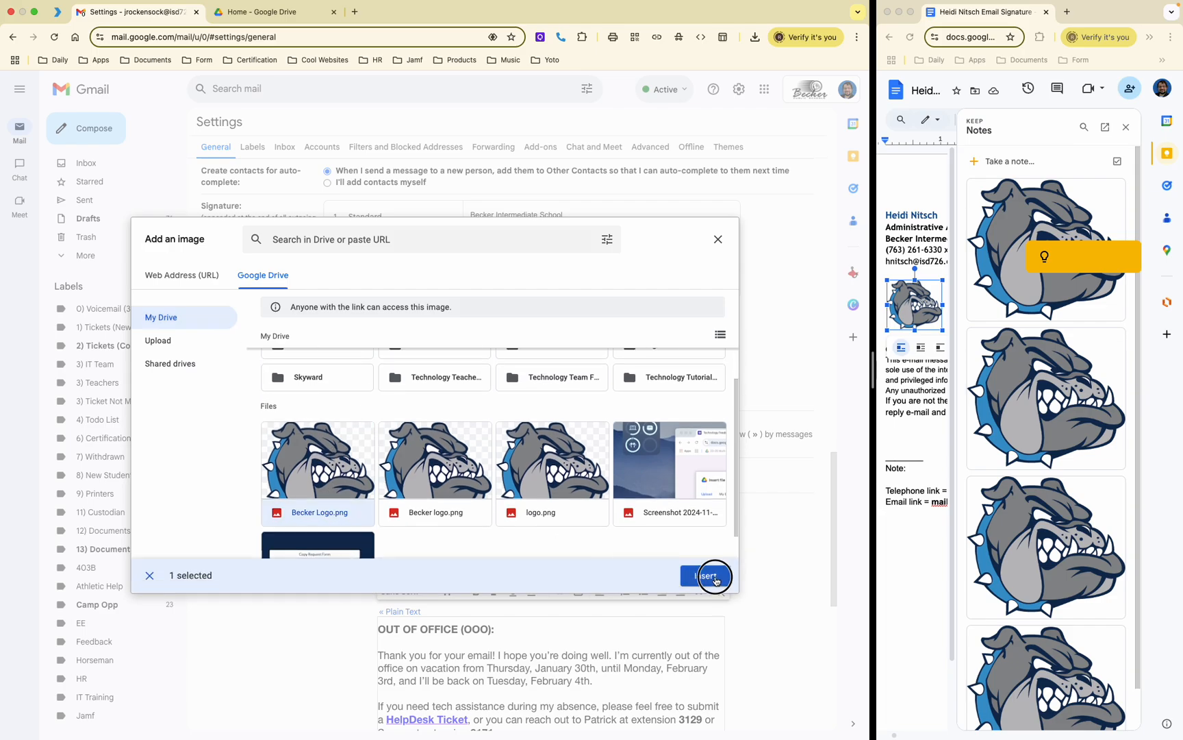
{"action": "left_click", "coordinate": [715, 579]}
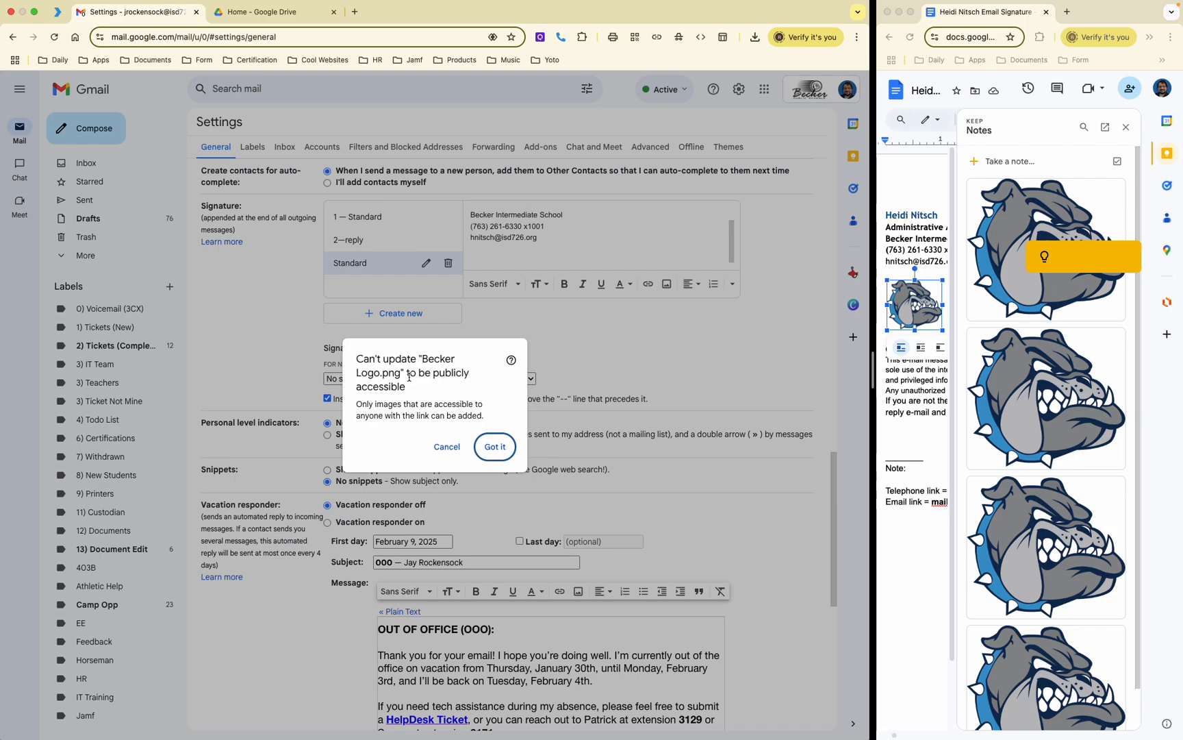
{"action": "left_click", "coordinate": [427, 415]}
{"action": "left_click_drag", "start_coordinate": [427, 415], "coordinate": [357, 416]}
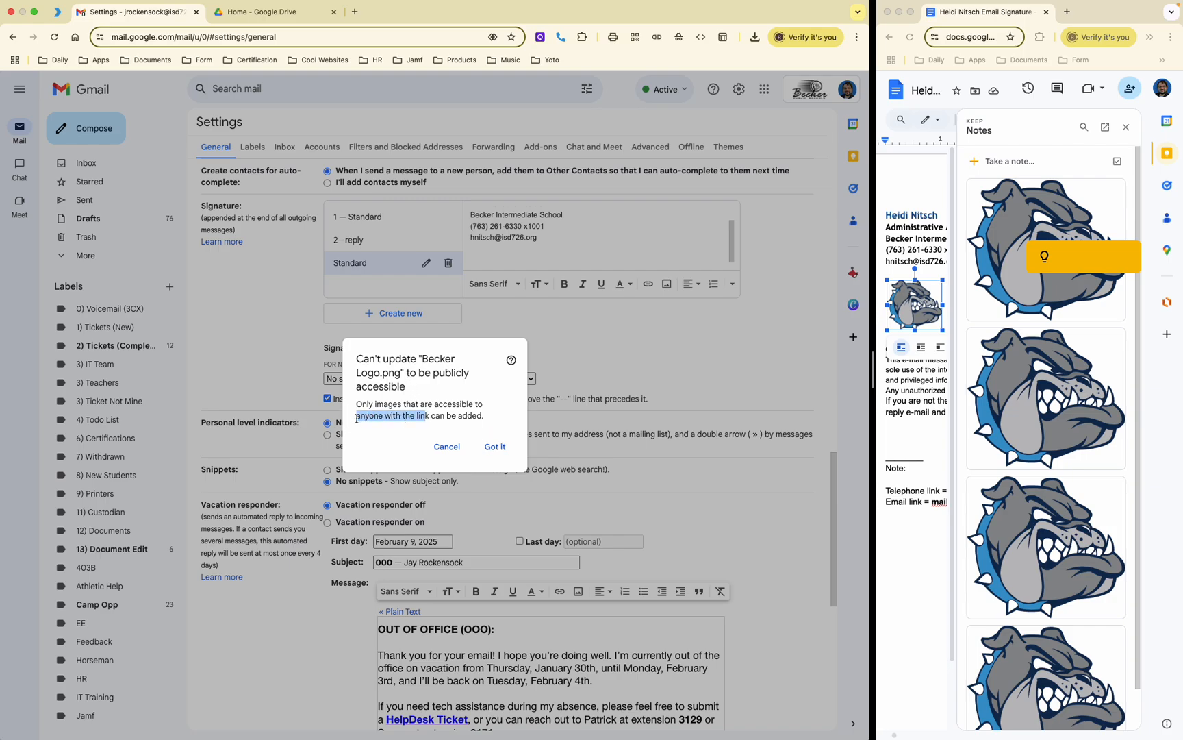
{"action": "left_click", "coordinate": [449, 412]}
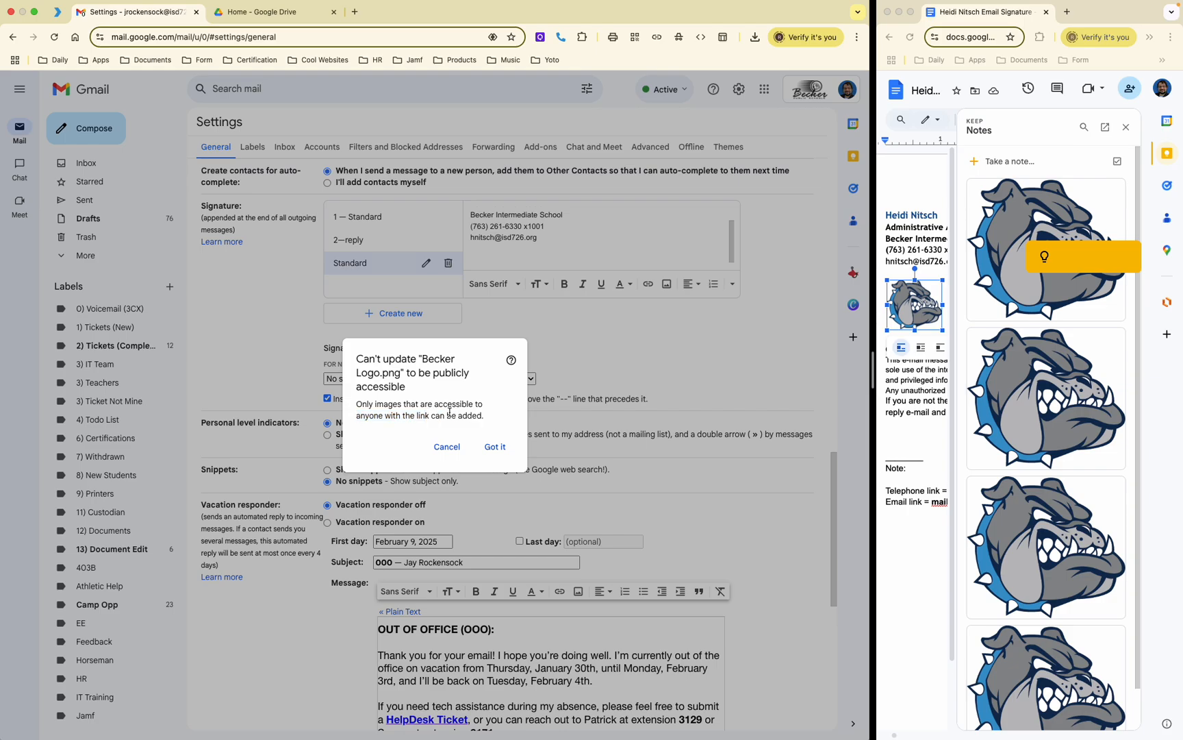
{"action": "left_click", "coordinate": [501, 450]}
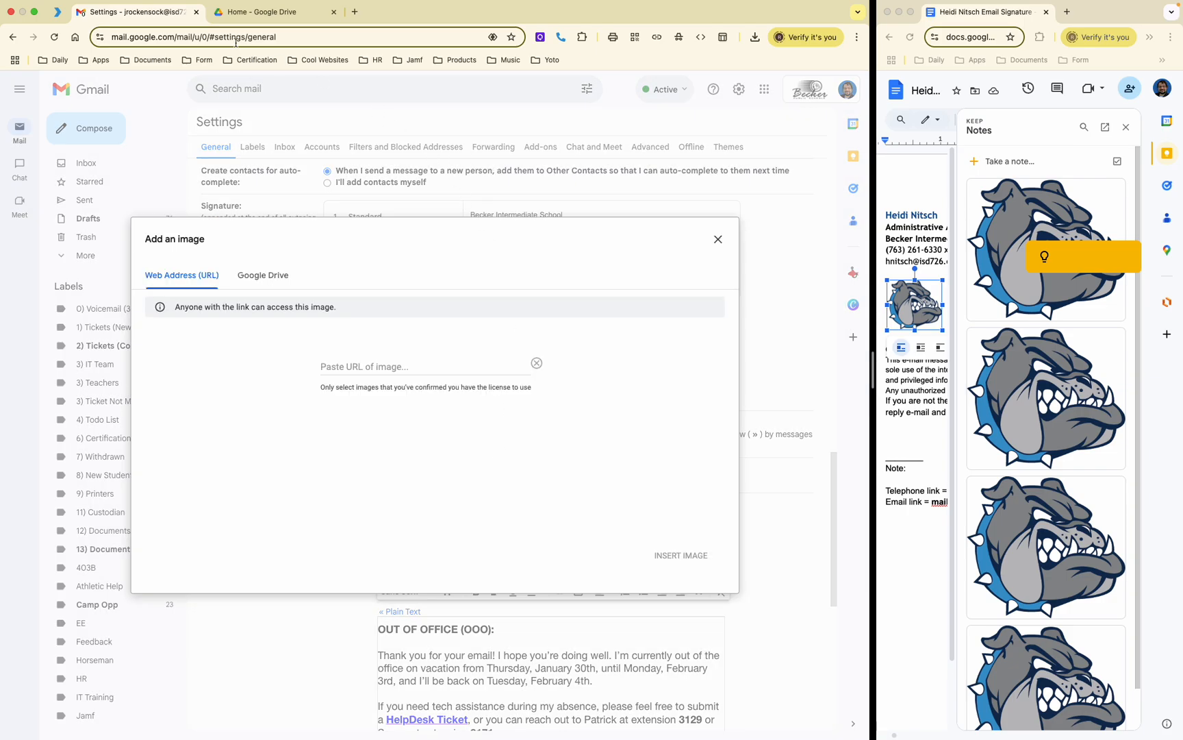
{"action": "left_click", "coordinate": [238, 17]}
Step: Set Becker Logo.png's general access to 'Anyone with the link' in Drive
{"action": "left_click", "coordinate": [317, 319]}
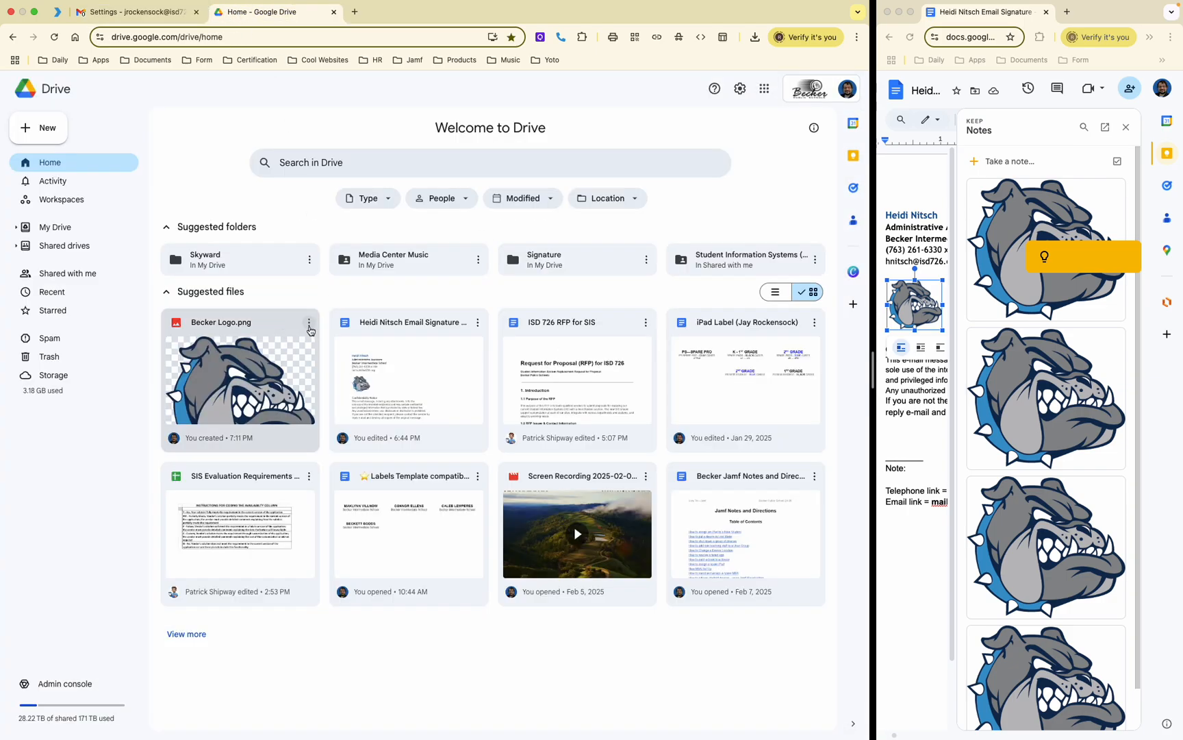
{"action": "left_click", "coordinate": [310, 325]}
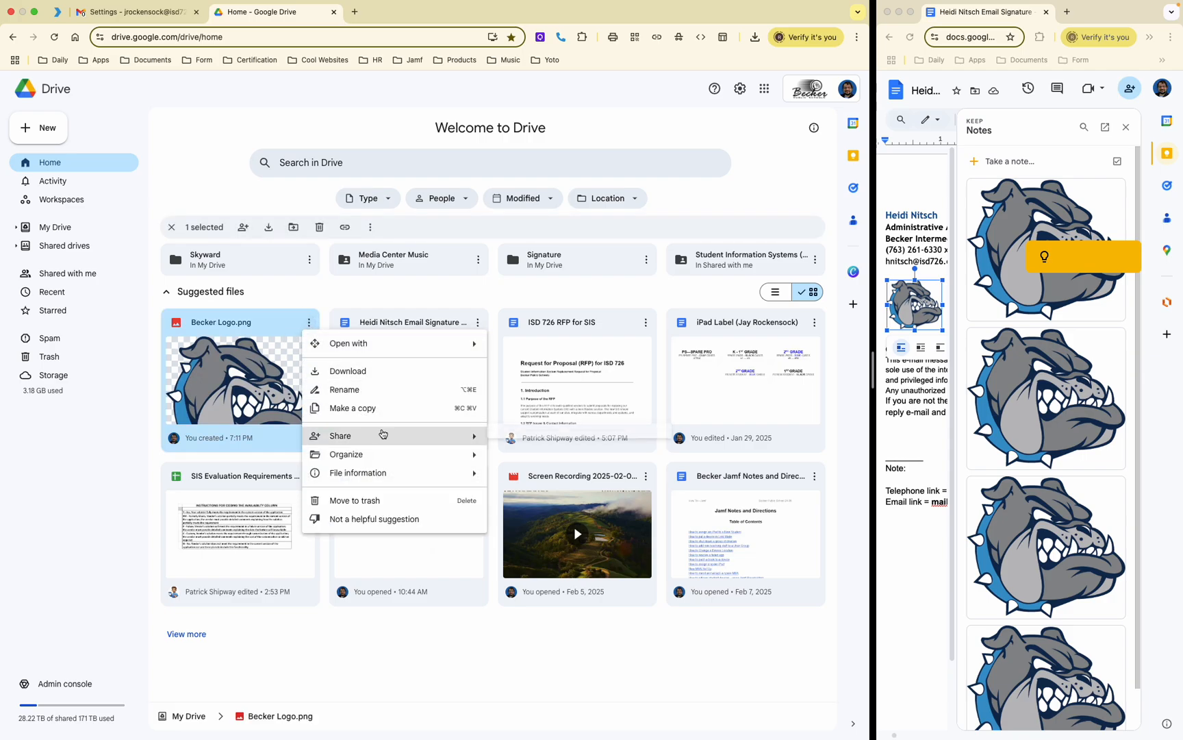
{"action": "mouse_move", "coordinate": [391, 436]}
{"action": "left_click", "coordinate": [516, 441]}
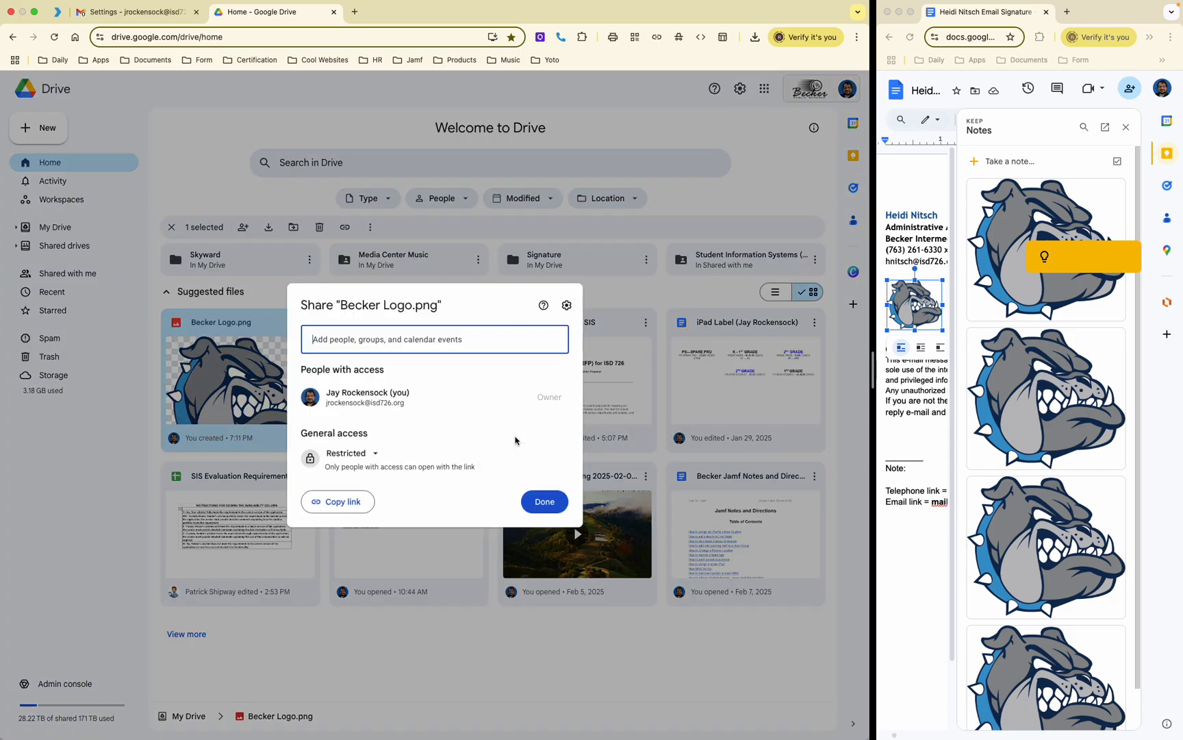
{"action": "left_click", "coordinate": [370, 455]}
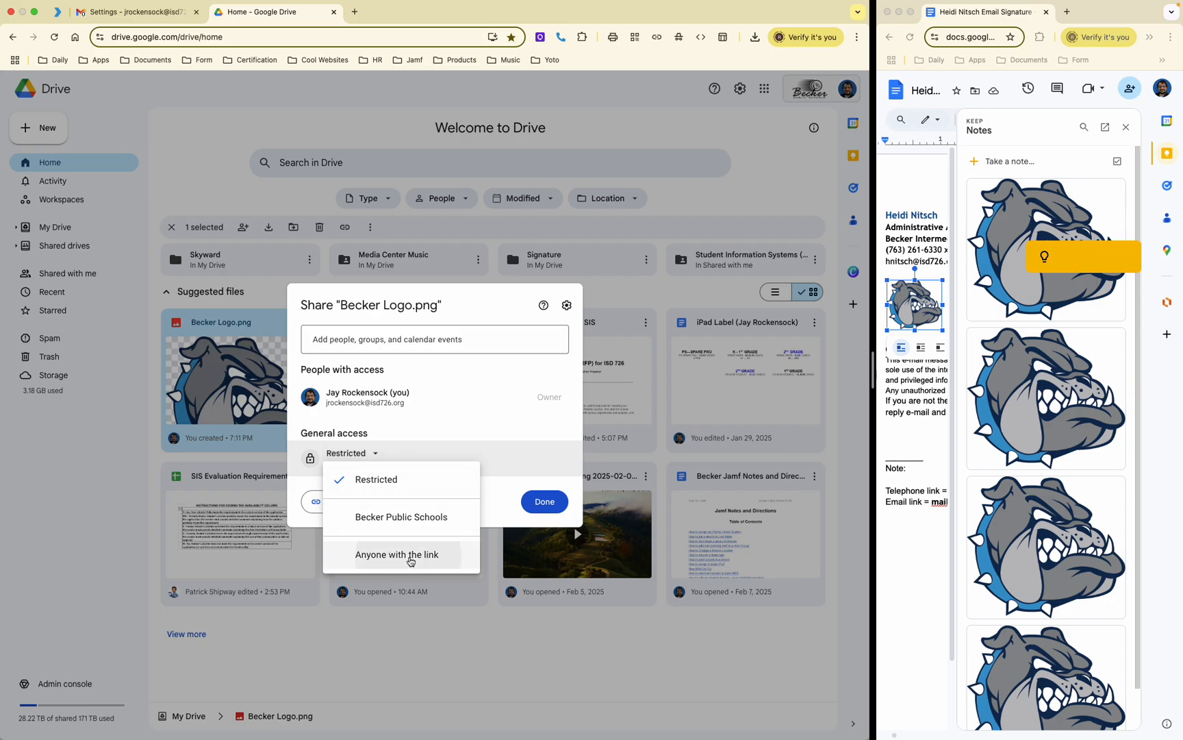
{"action": "left_click", "coordinate": [411, 558]}
{"action": "left_click", "coordinate": [545, 521]}
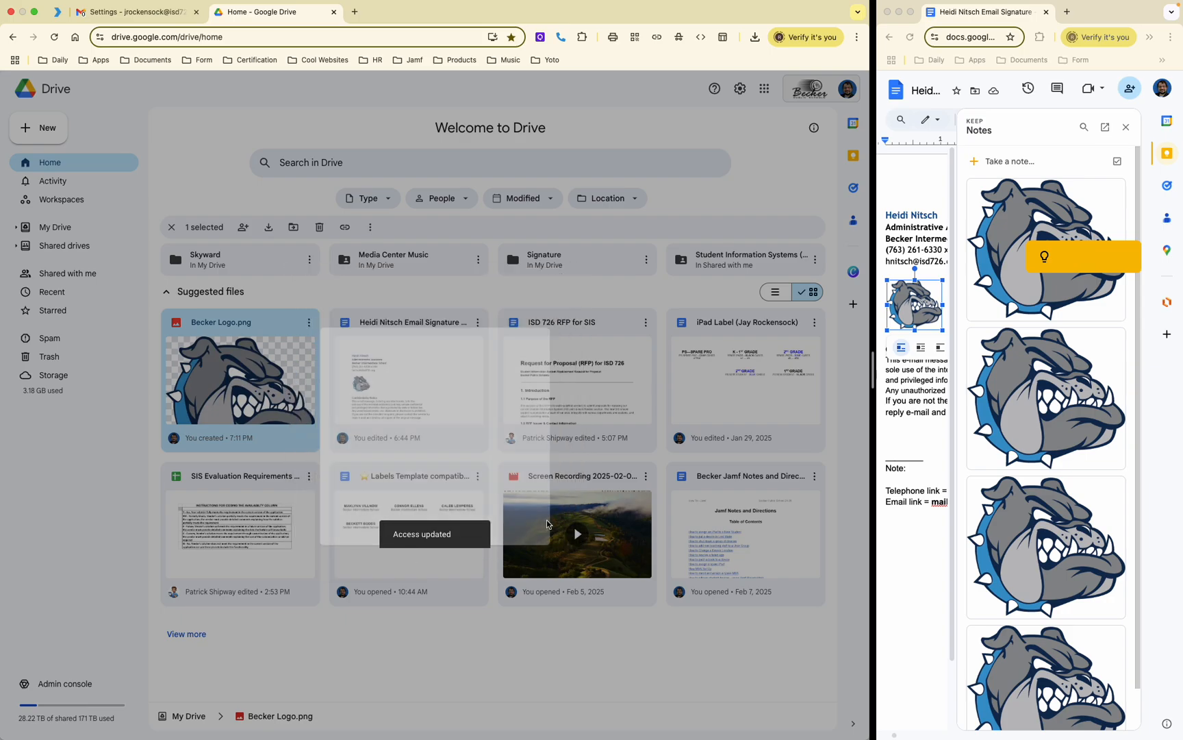
{"action": "left_click", "coordinate": [111, 15]}
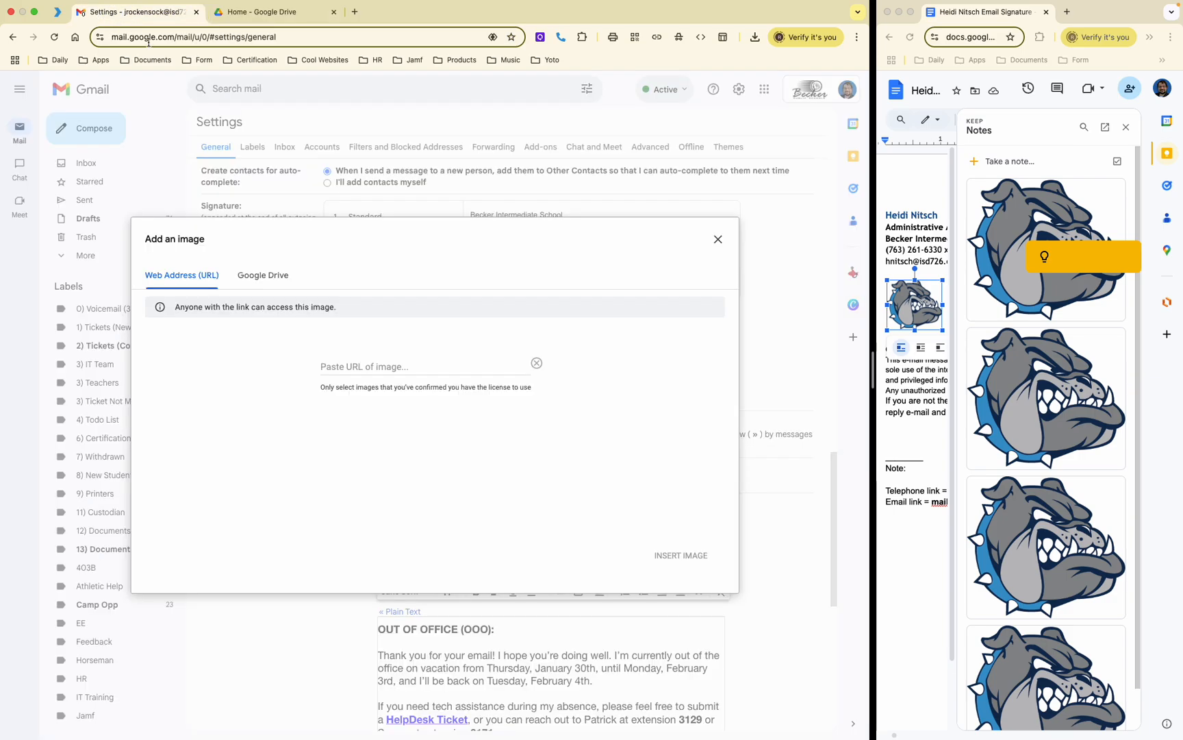
Step: Insert Becker Logo.png from Google Drive into the Standard signature
{"action": "left_click", "coordinate": [274, 279]}
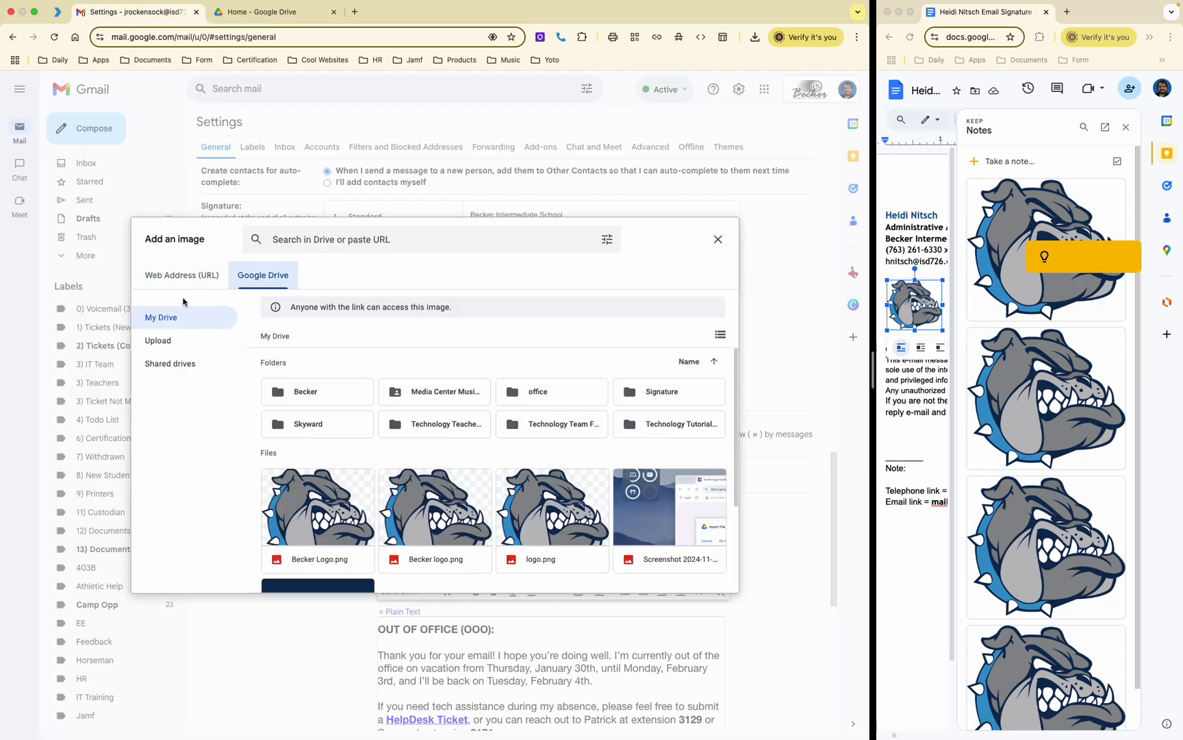
{"action": "scroll", "coordinate": [333, 456], "scroll_direction": "down", "scroll_amount": 1}
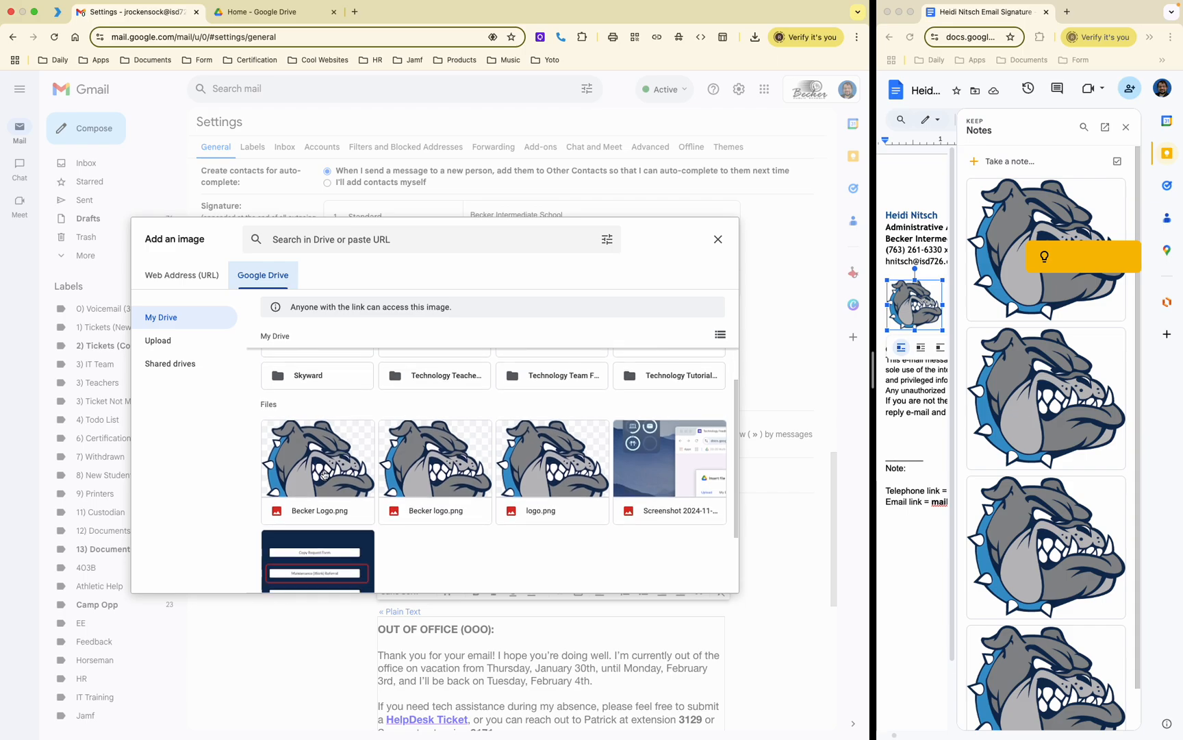
{"action": "left_click", "coordinate": [332, 456]}
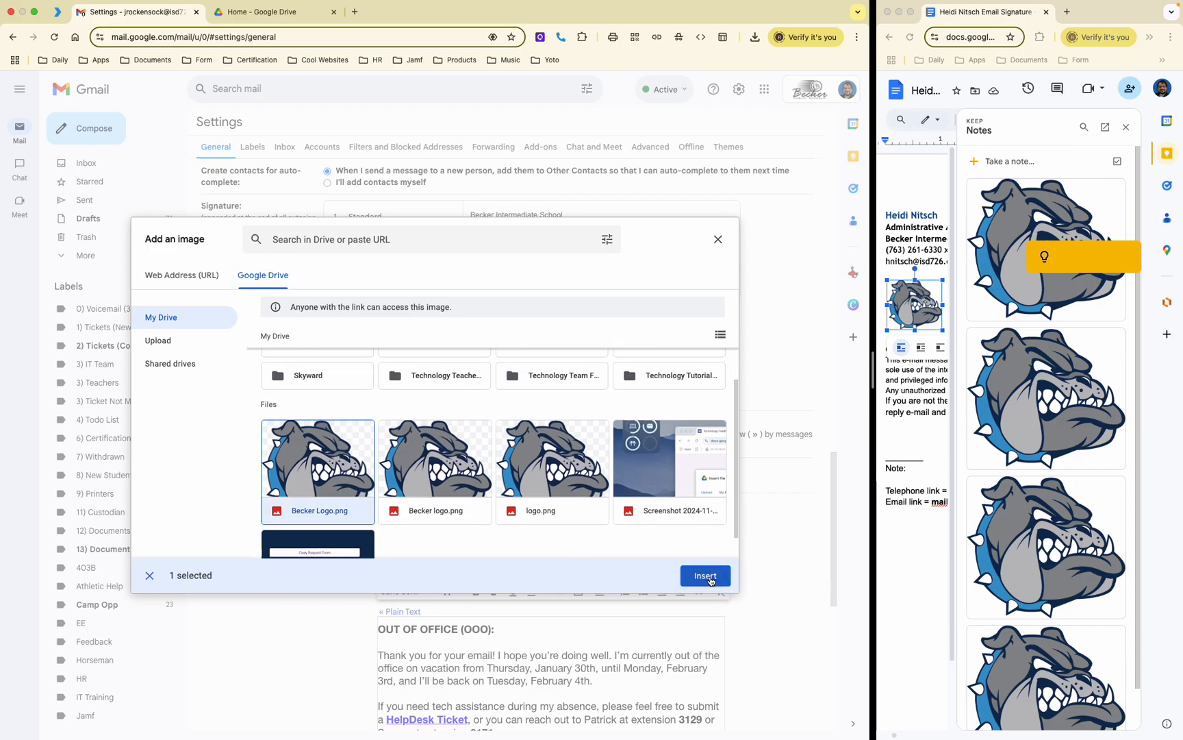
{"action": "left_click", "coordinate": [698, 567]}
{"action": "scroll", "coordinate": [628, 314], "scroll_direction": "up", "scroll_amount": 1}
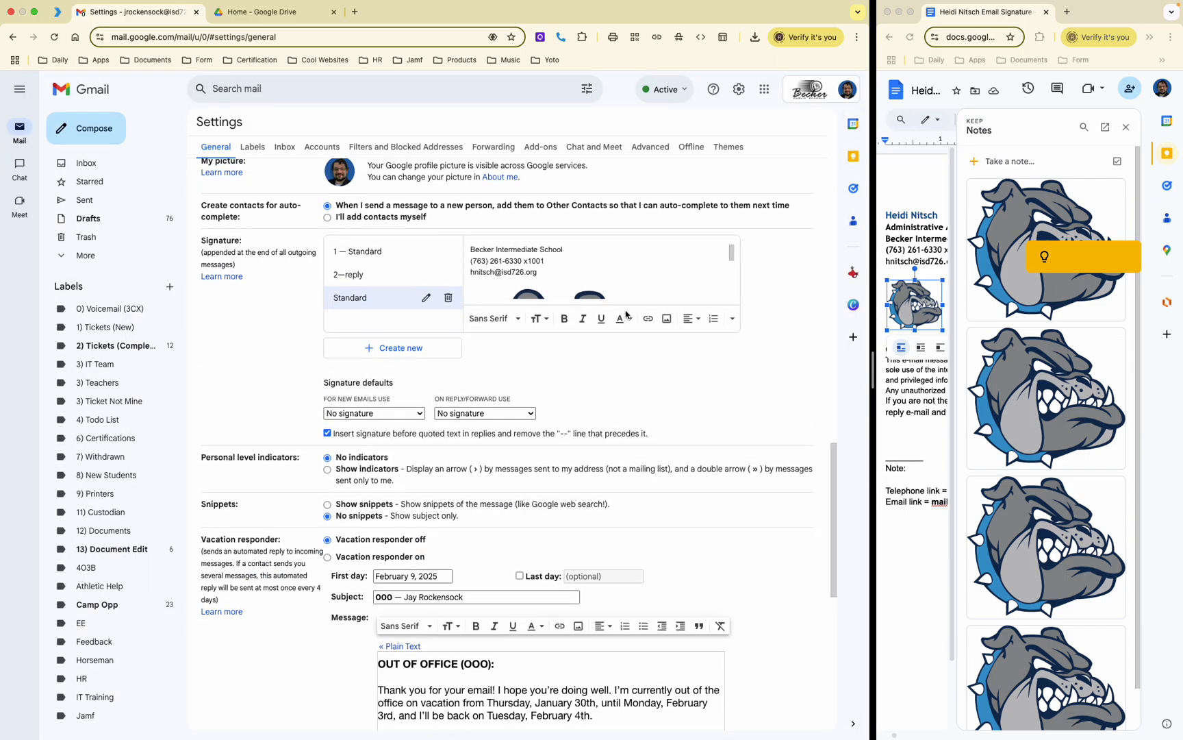
{"action": "scroll", "coordinate": [595, 289], "scroll_direction": "down", "scroll_amount": 2}
{"action": "scroll", "coordinate": [596, 288], "scroll_direction": "down", "scroll_amount": 3}
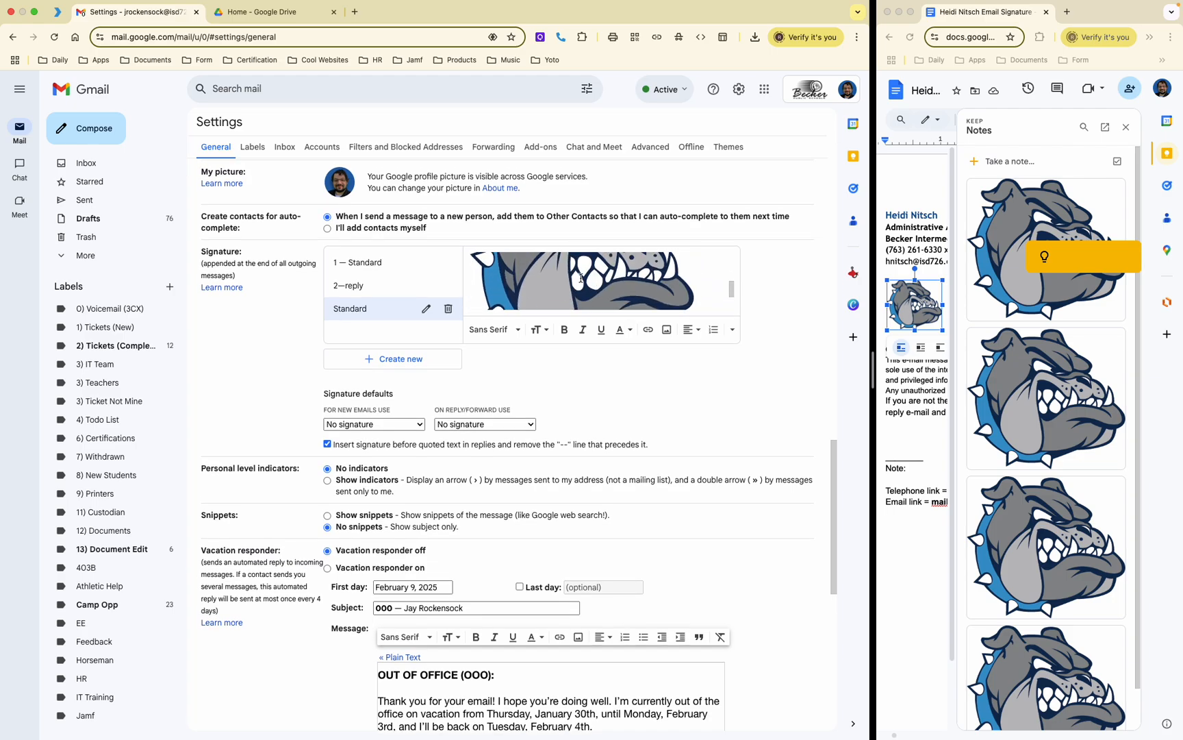
Step: Resize the bulldog logo to Small and add a new line below it
{"action": "left_click", "coordinate": [572, 277]}
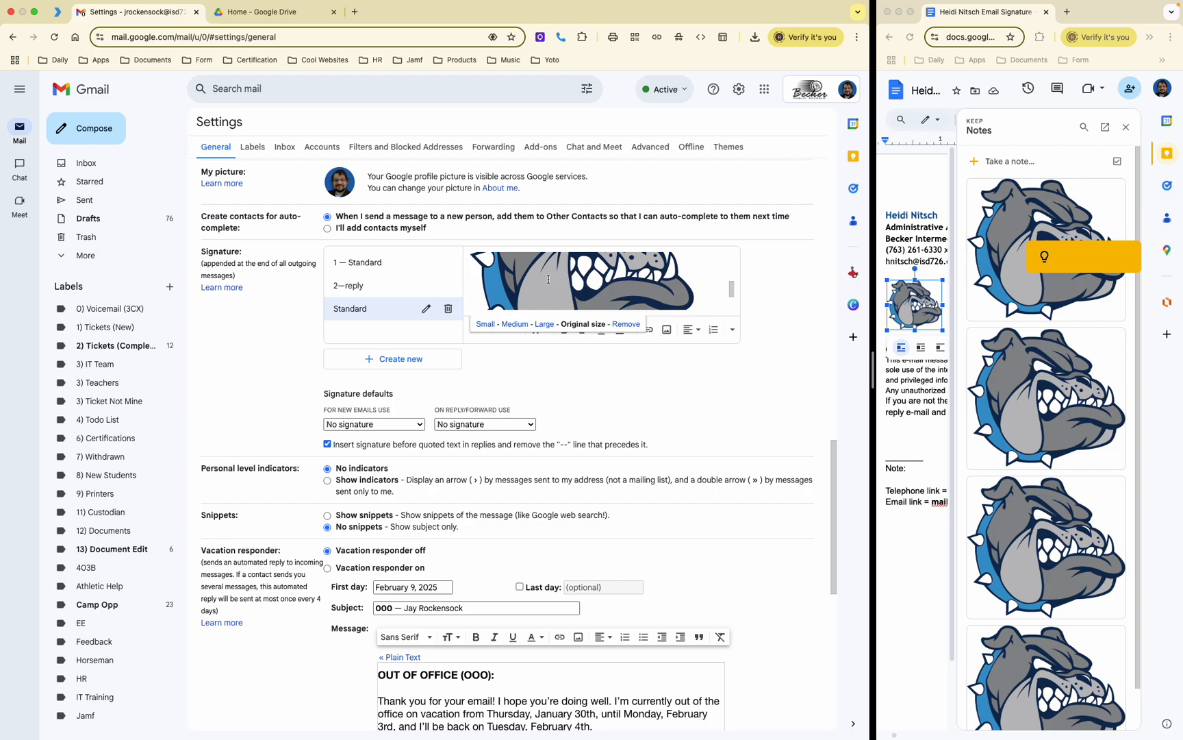
{"action": "left_click", "coordinate": [488, 328]}
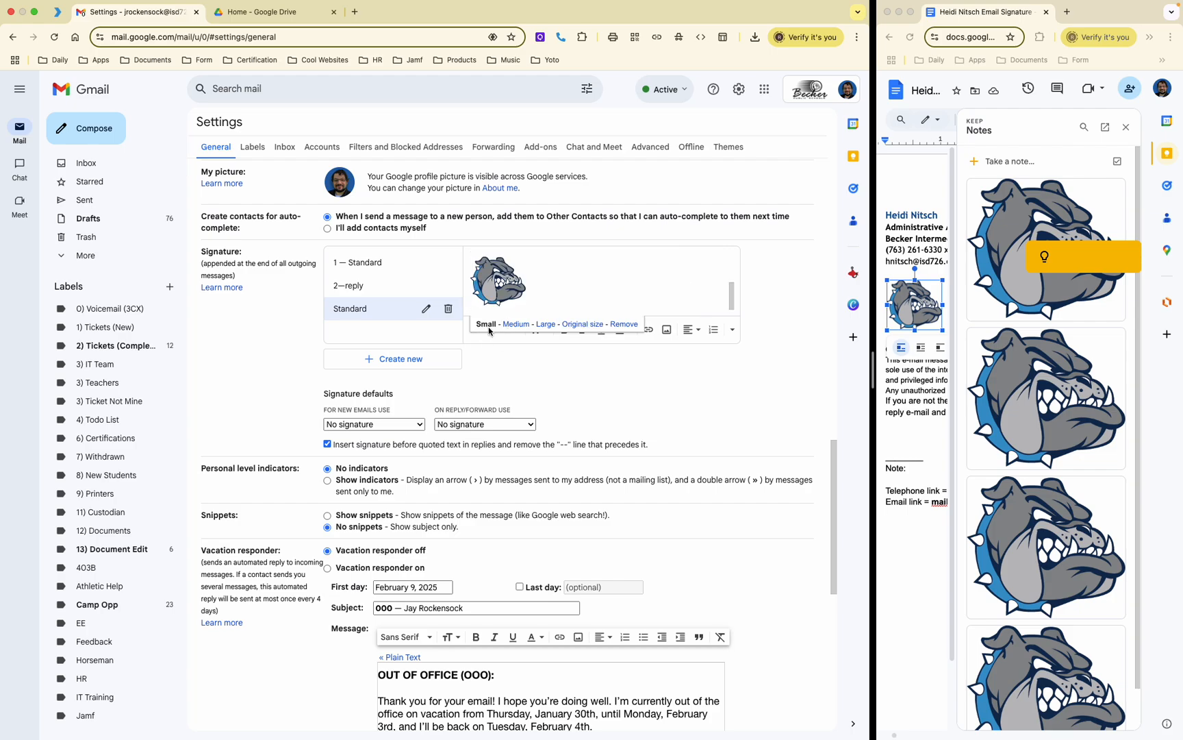
{"action": "left_click", "coordinate": [565, 282]}
{"action": "scroll", "coordinate": [565, 283], "scroll_direction": "up", "scroll_amount": 3}
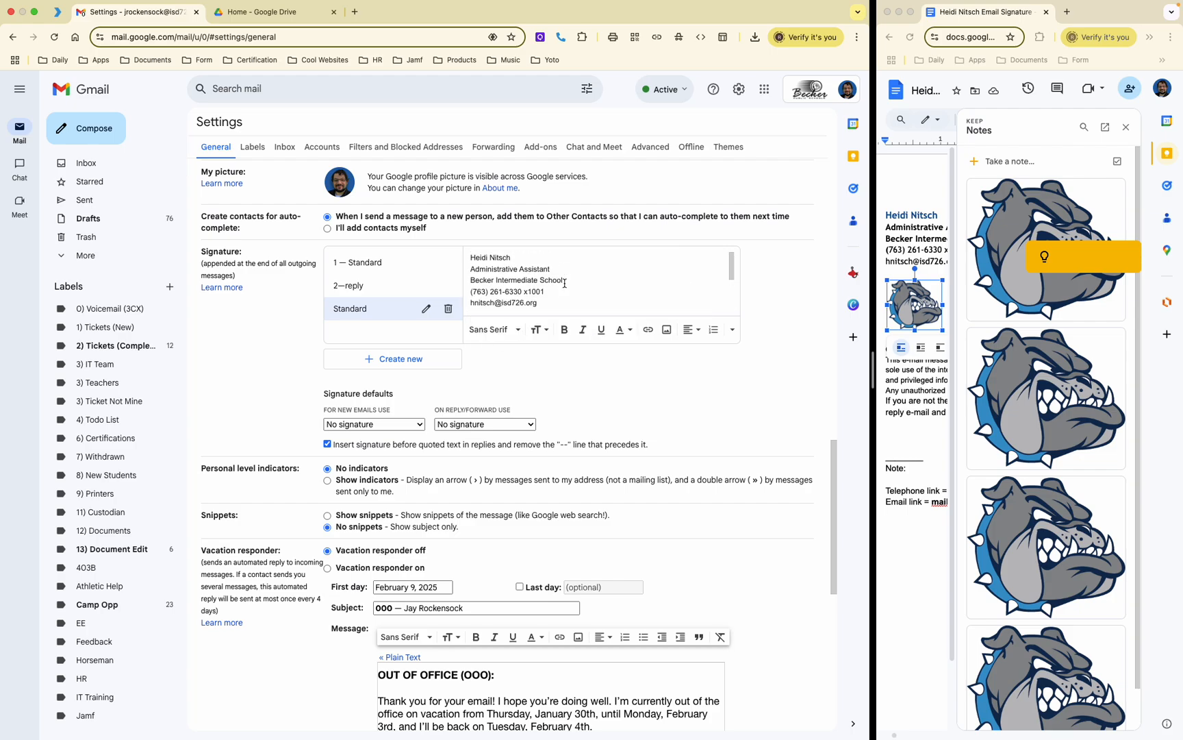
{"action": "scroll", "coordinate": [565, 283], "scroll_direction": "down", "scroll_amount": 2}
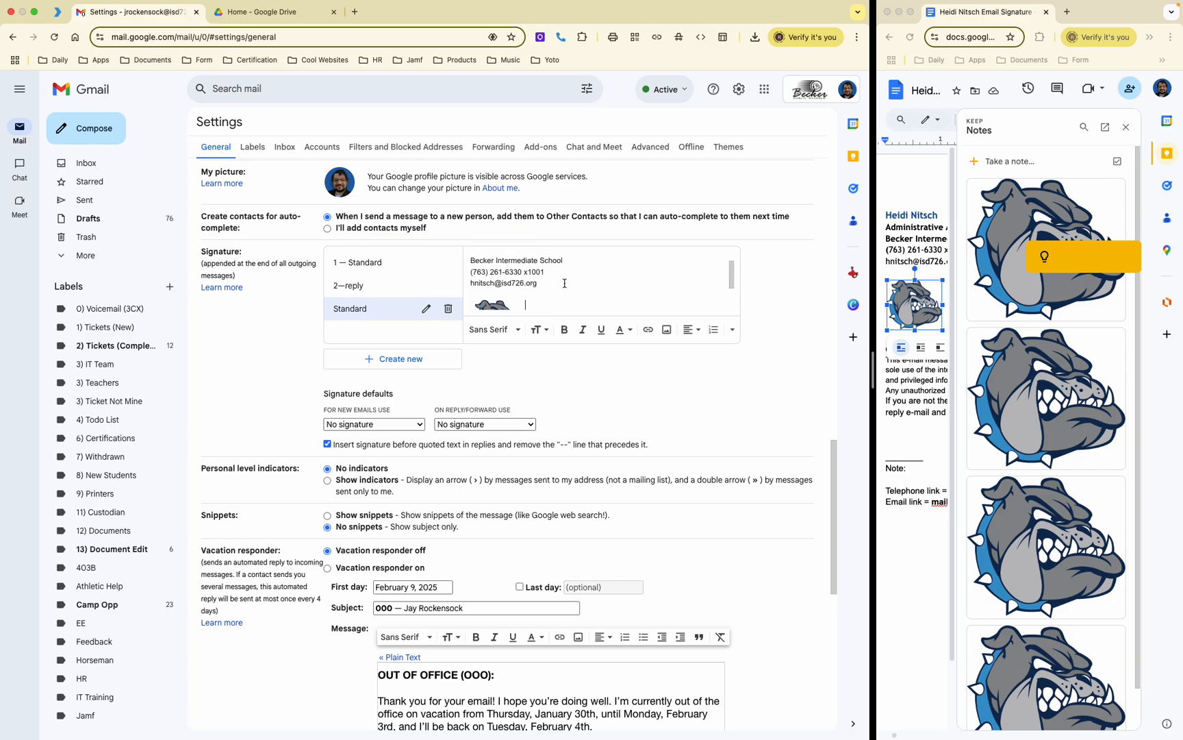
{"action": "scroll", "coordinate": [565, 282], "scroll_direction": "down", "scroll_amount": 2}
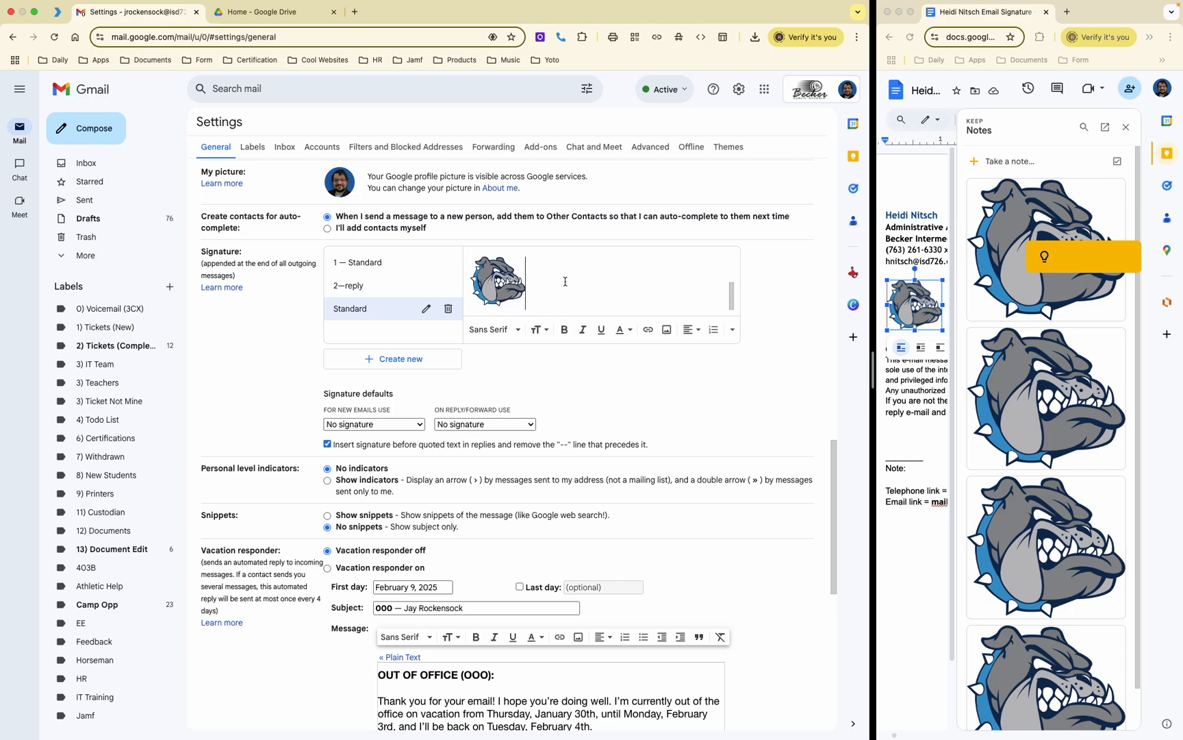
{"action": "key", "text": "Return"}
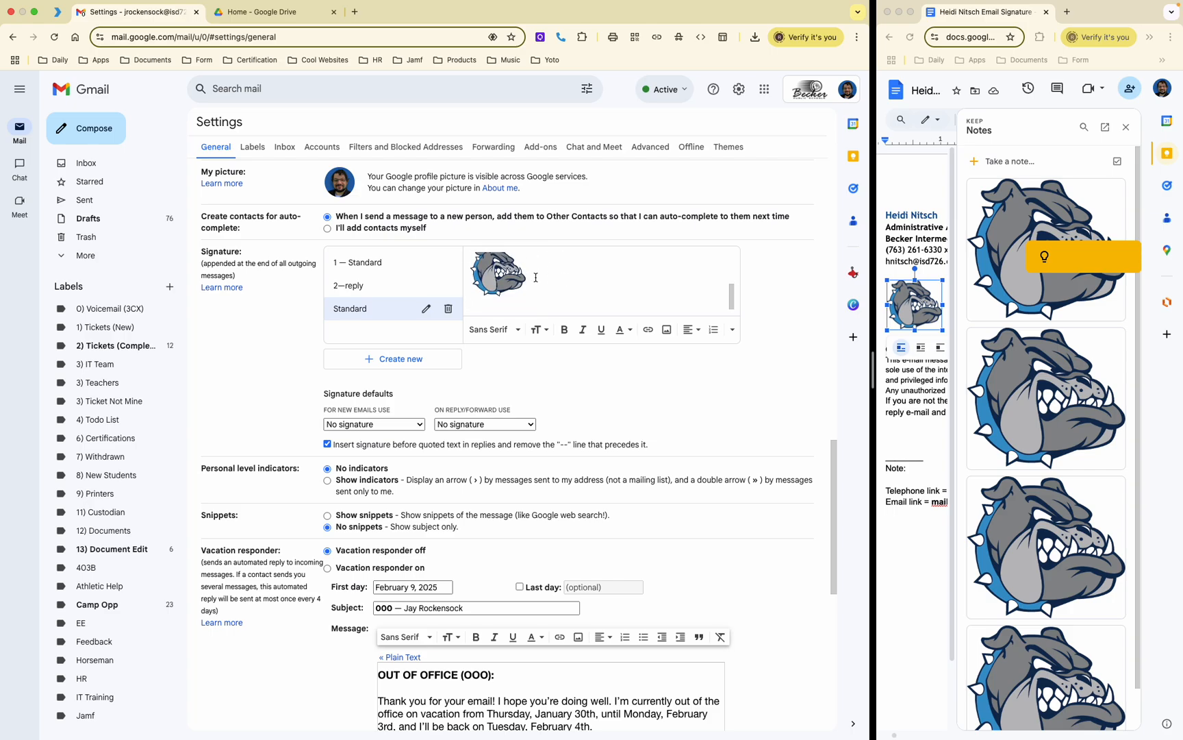
{"action": "scroll", "coordinate": [515, 295], "scroll_direction": "up", "scroll_amount": 1}
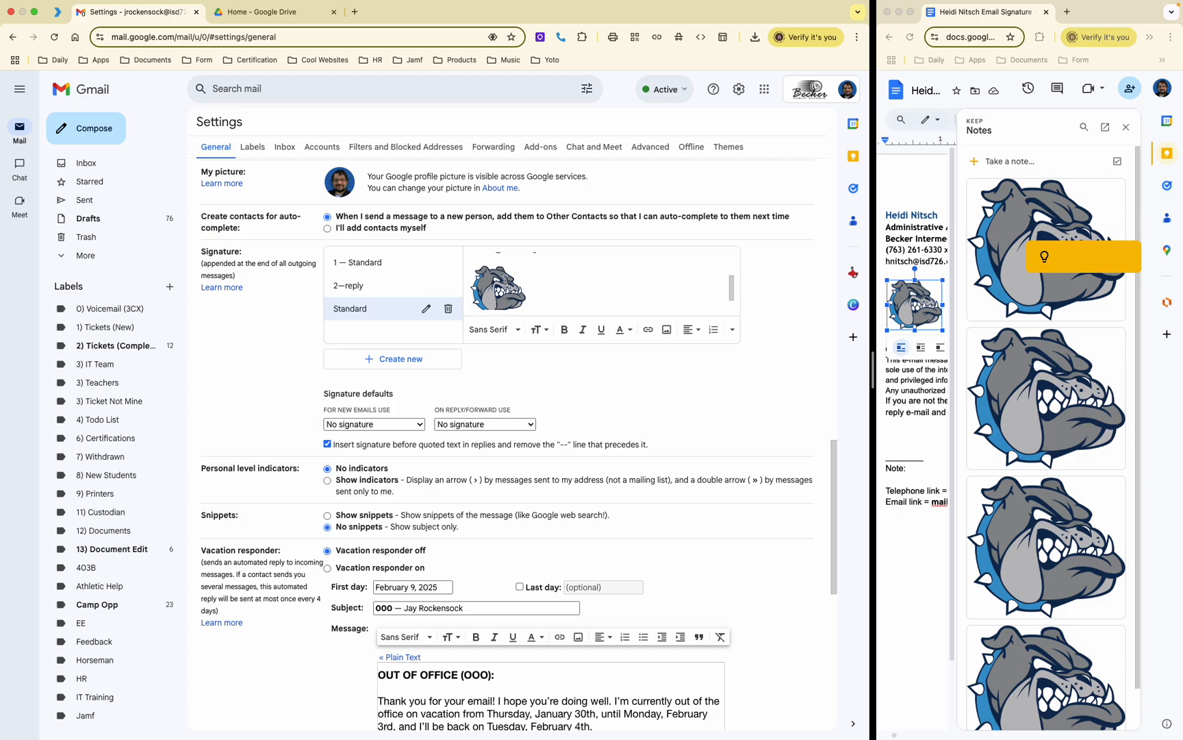
{"action": "scroll", "coordinate": [526, 294], "scroll_direction": "down", "scroll_amount": 1}
{"action": "scroll", "coordinate": [528, 295], "scroll_direction": "down", "scroll_amount": 1}
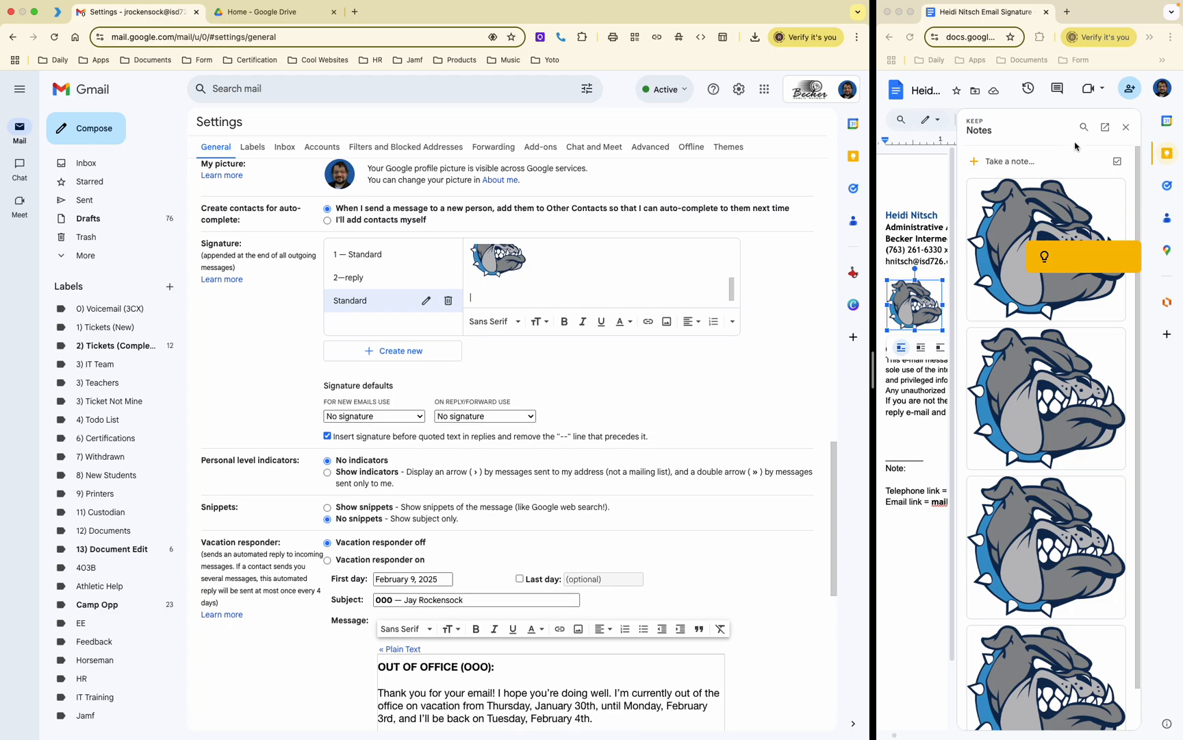
Step: Close the notes panel and paste the document's Confidentiality Notice below the logo in the signature
{"action": "left_click", "coordinate": [1129, 128]}
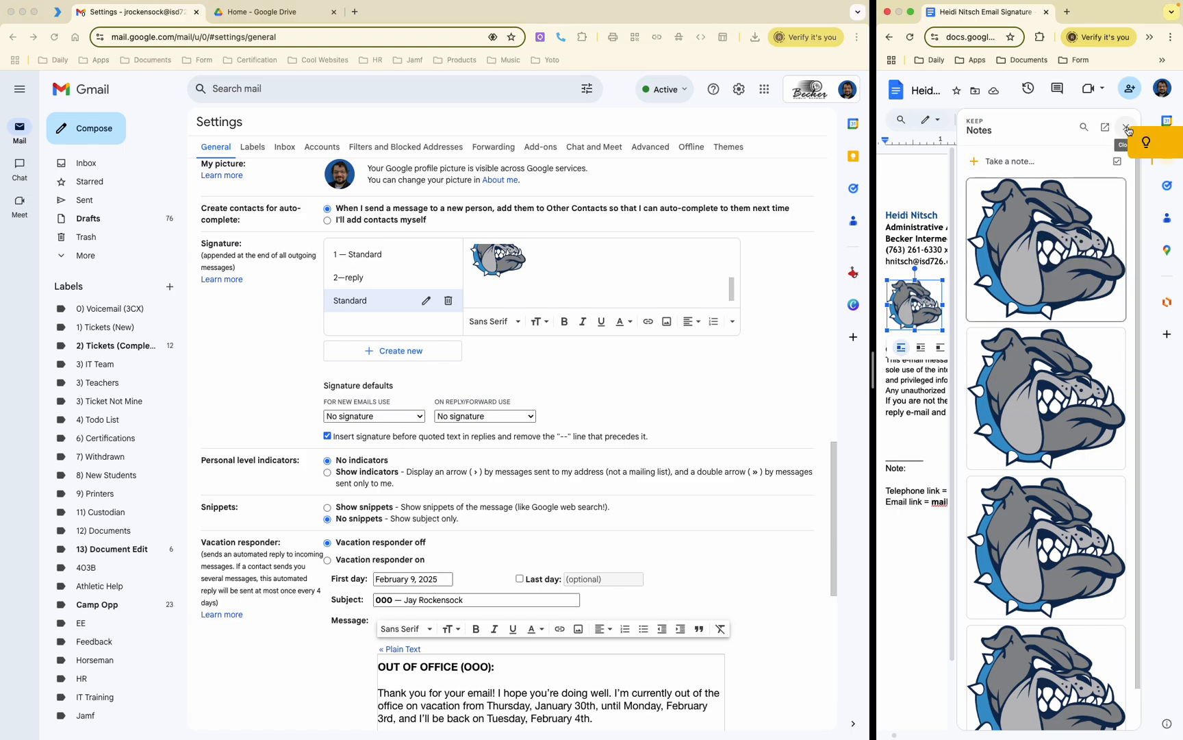
{"action": "left_click", "coordinate": [1127, 129]}
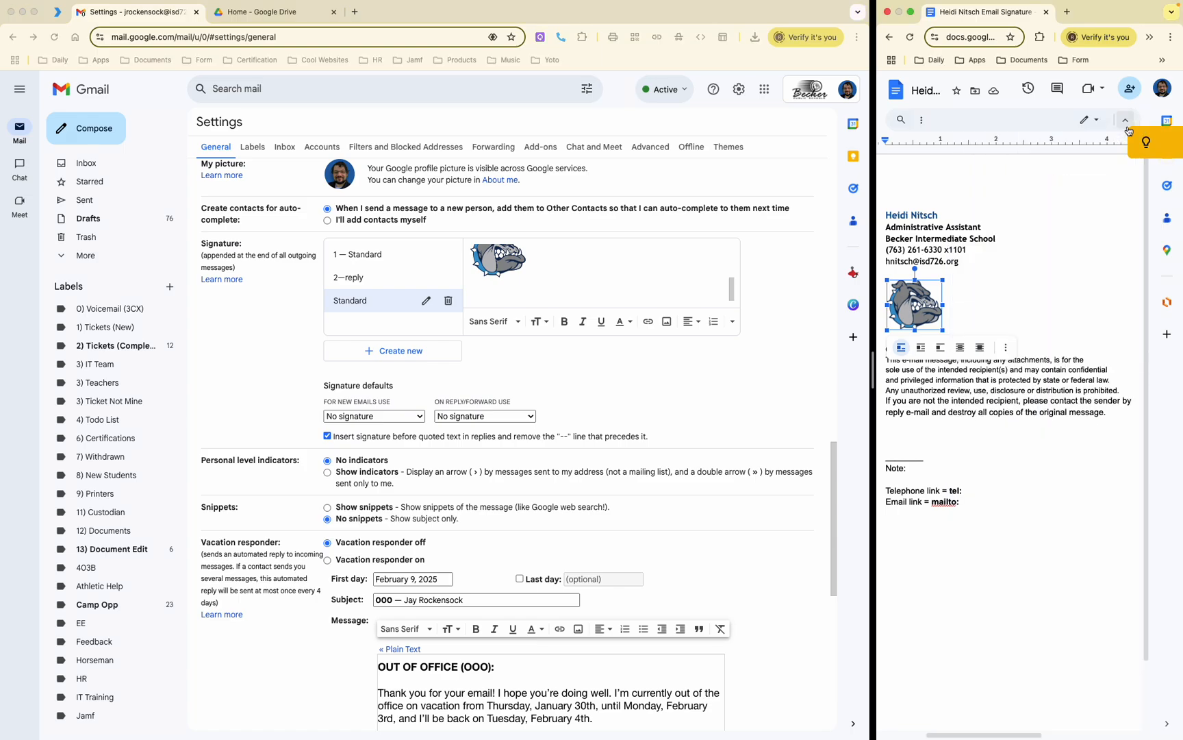
{"action": "left_click", "coordinate": [1037, 279]}
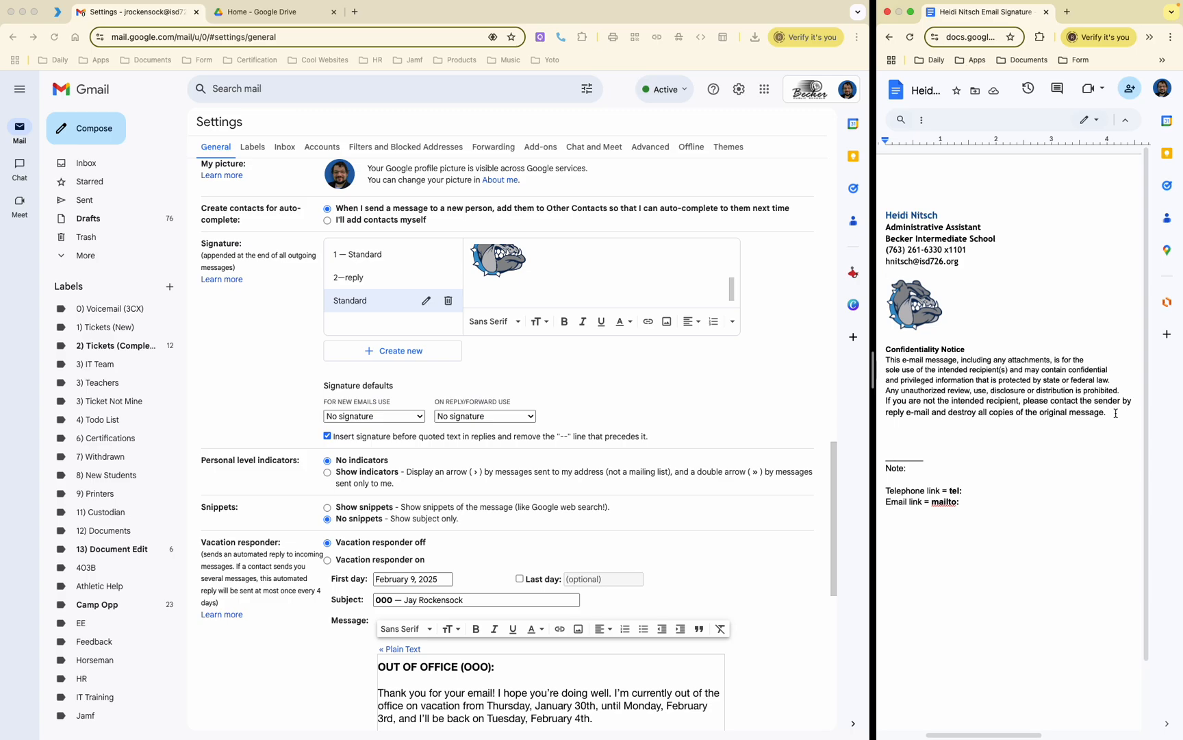
{"action": "left_click_drag", "start_coordinate": [1115, 413], "coordinate": [882, 347]}
{"action": "key", "text": "super+c"}
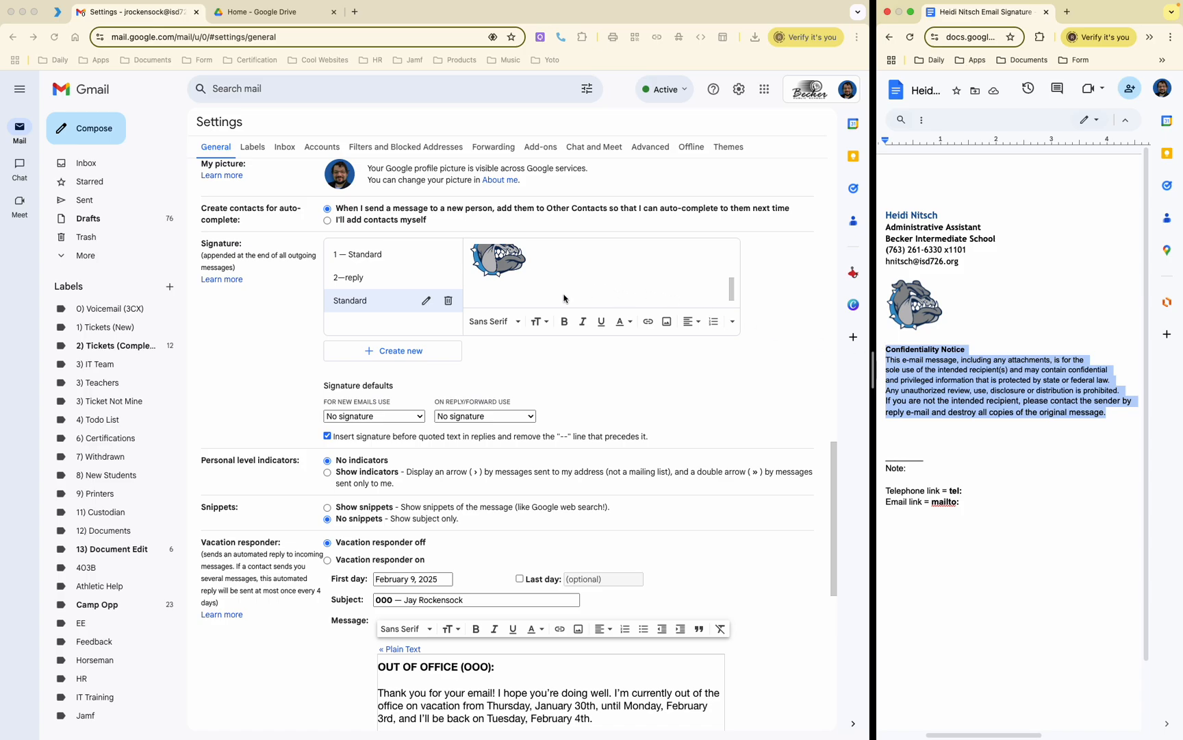
{"action": "left_click", "coordinate": [530, 300]}
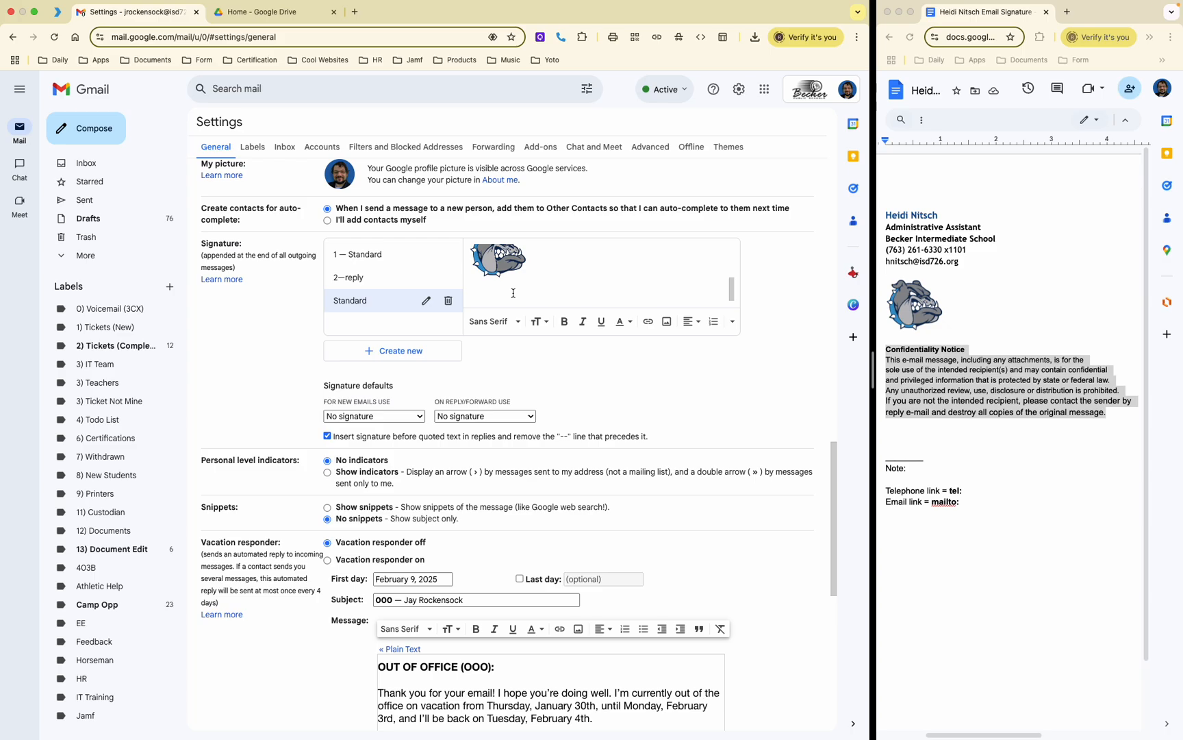
{"action": "key", "text": "super+v"}
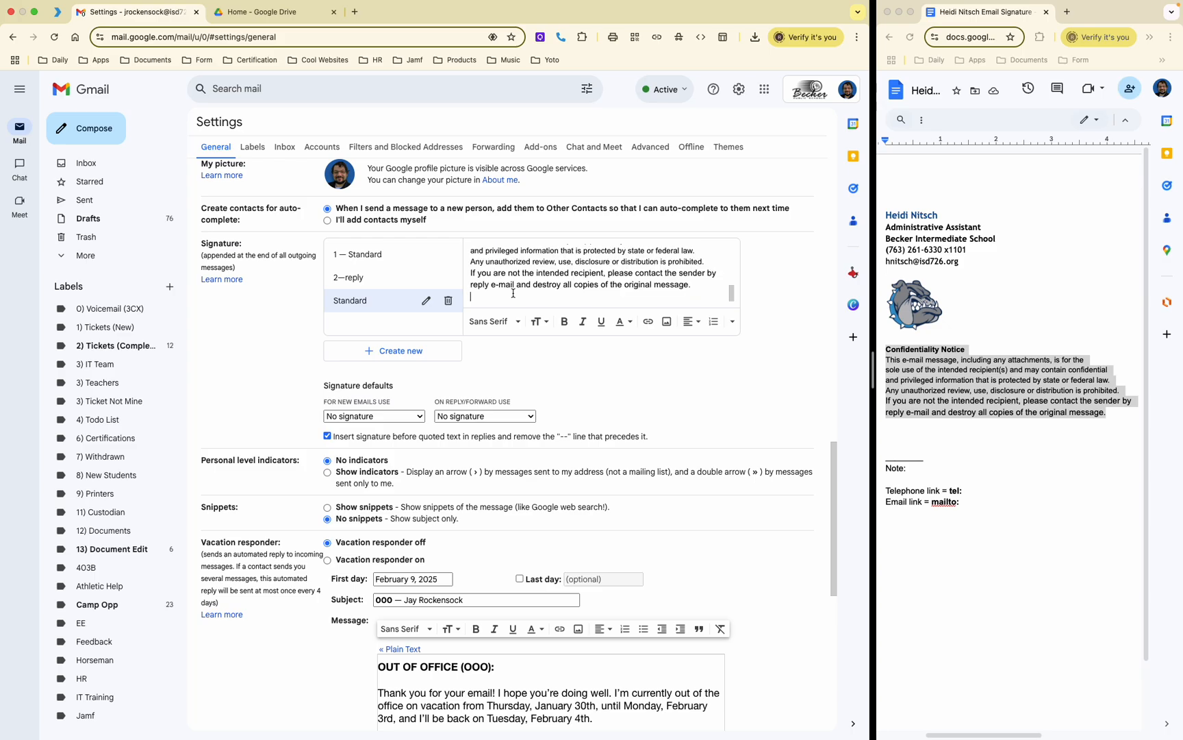
{"action": "scroll", "coordinate": [513, 293], "scroll_direction": "up", "scroll_amount": 3}
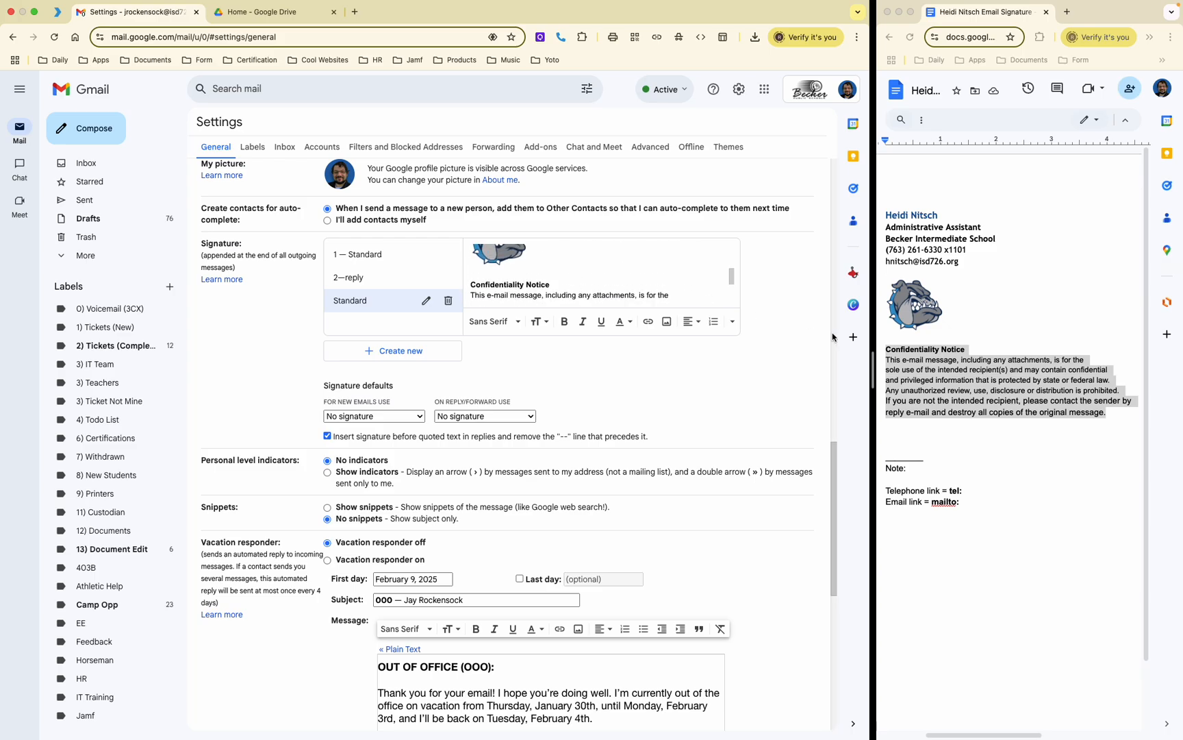
Step: Reselect the confidentiality notice in the document and dismiss its editing options unchanged
{"action": "left_click", "coordinate": [960, 396]}
{"action": "left_click", "coordinate": [992, 432]}
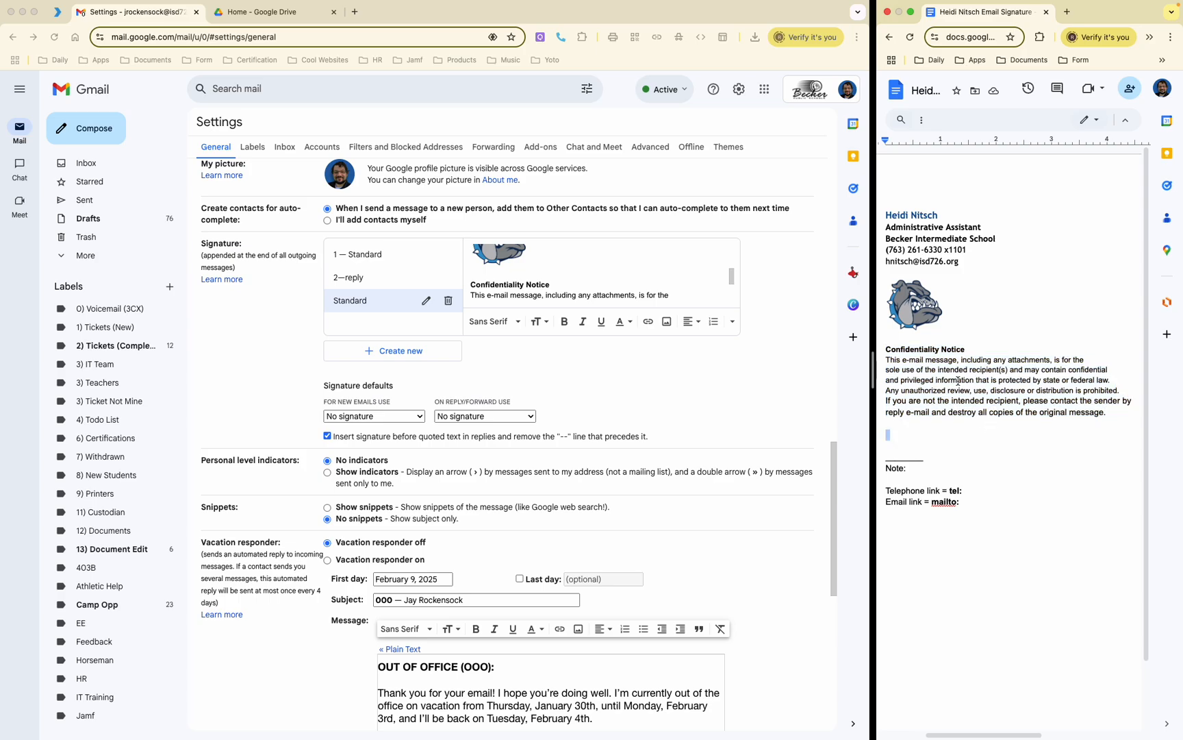
{"action": "left_click", "coordinate": [1108, 414]}
{"action": "left_click_drag", "start_coordinate": [1108, 414], "coordinate": [886, 347]}
{"action": "right_click", "coordinate": [937, 377]}
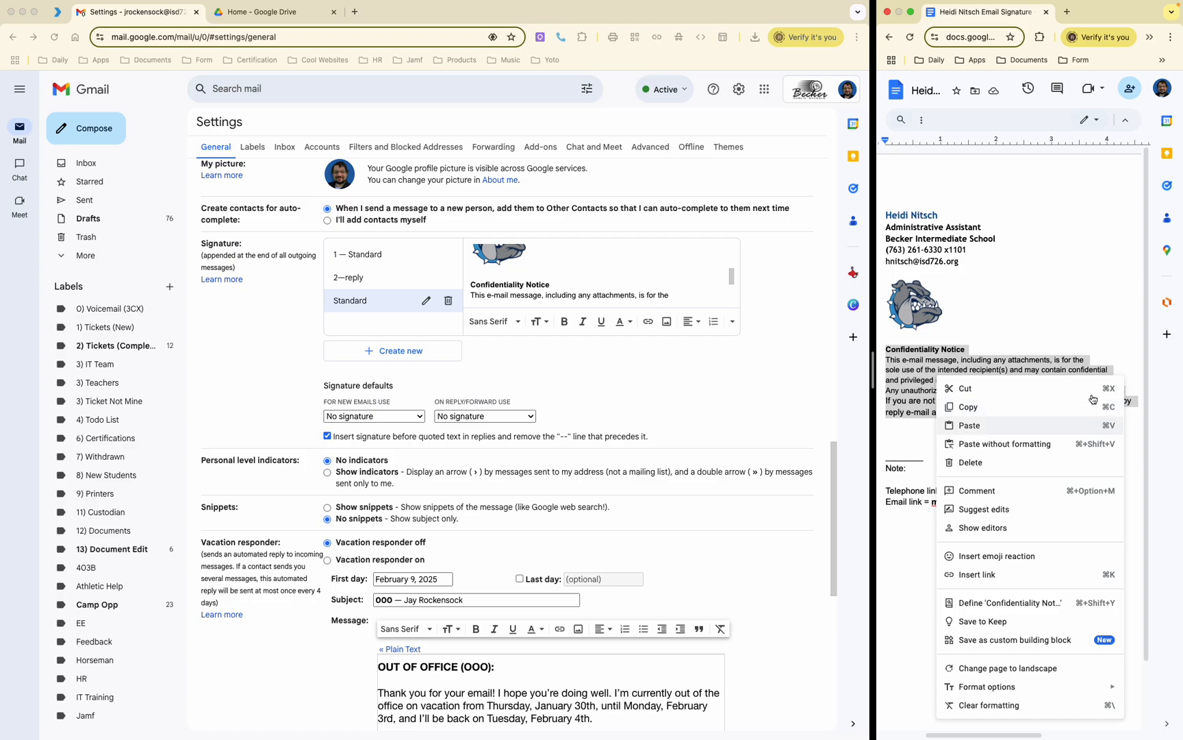
{"action": "left_click", "coordinate": [1031, 301]}
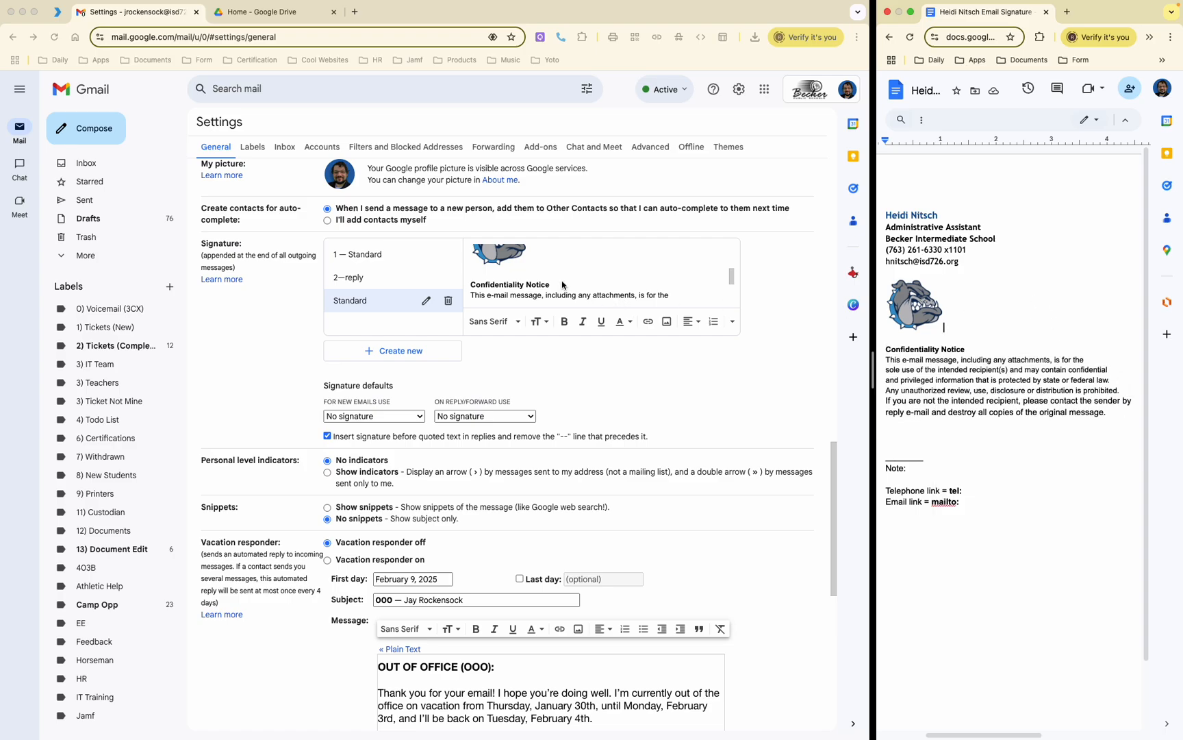
{"action": "scroll", "coordinate": [563, 285], "scroll_direction": "down", "scroll_amount": 3}
{"action": "scroll", "coordinate": [563, 285], "scroll_direction": "up", "scroll_amount": 5}
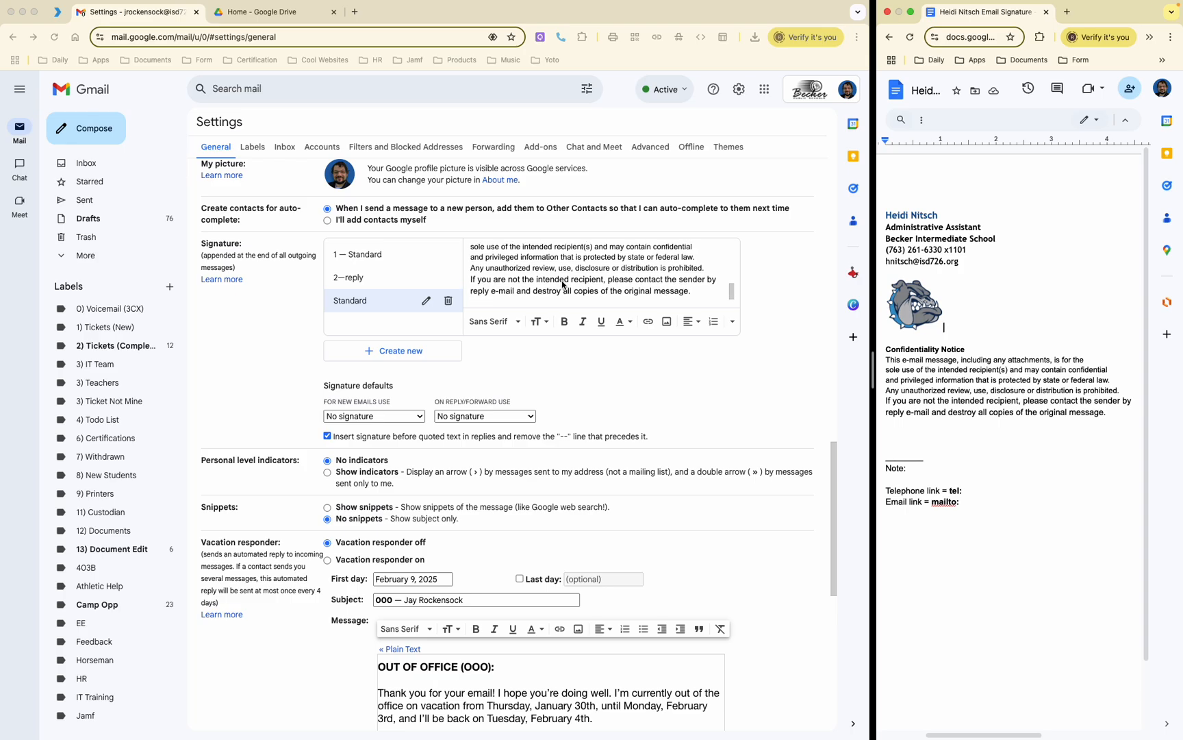
{"action": "scroll", "coordinate": [563, 285], "scroll_direction": "up", "scroll_amount": 5}
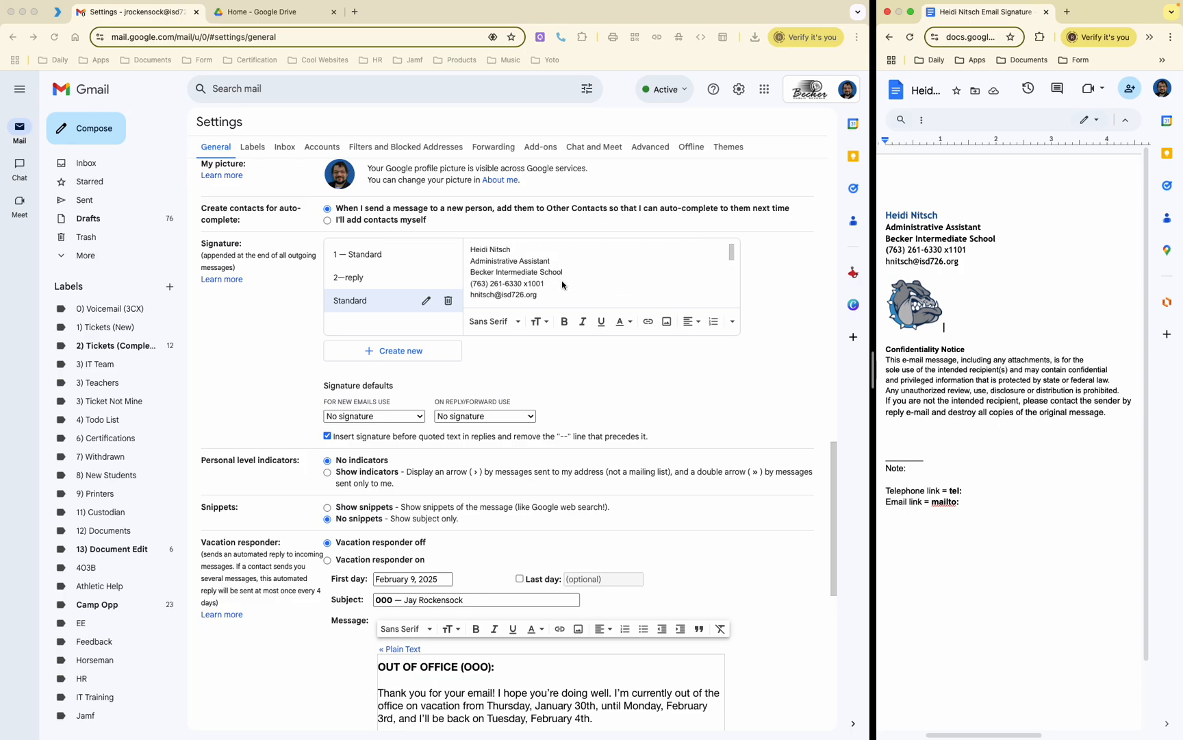
{"action": "scroll", "coordinate": [563, 285], "scroll_direction": "down", "scroll_amount": 3}
{"action": "scroll", "coordinate": [563, 285], "scroll_direction": "down", "scroll_amount": 3}
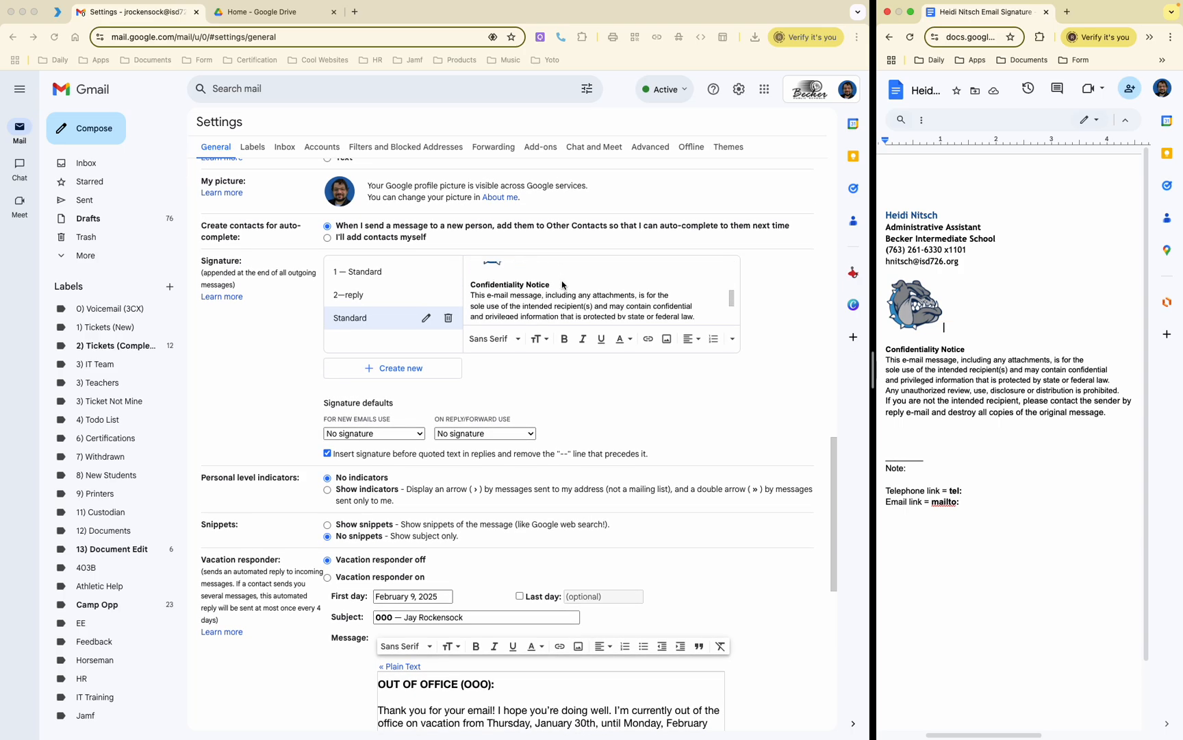
{"action": "scroll", "coordinate": [563, 285], "scroll_direction": "up", "scroll_amount": 5}
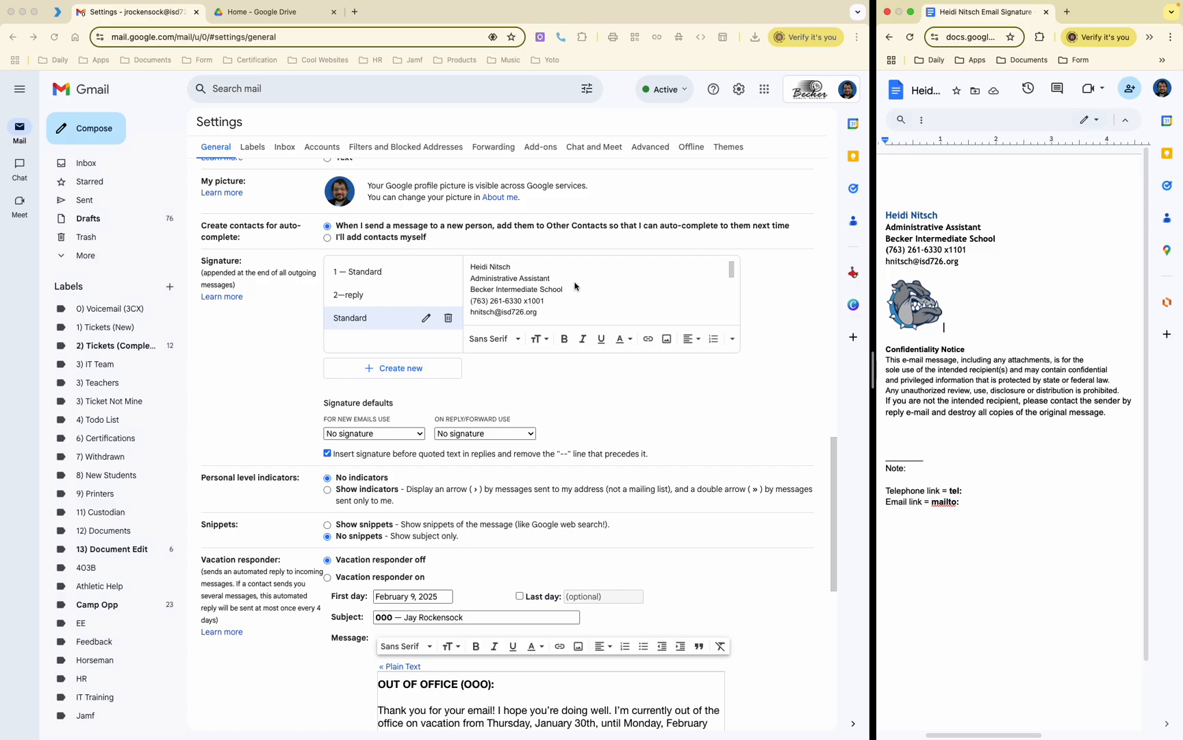
Step: Start a new blank line right after the e-mail address in the Standard signature
{"action": "scroll", "coordinate": [582, 292], "scroll_direction": "down", "scroll_amount": 2}
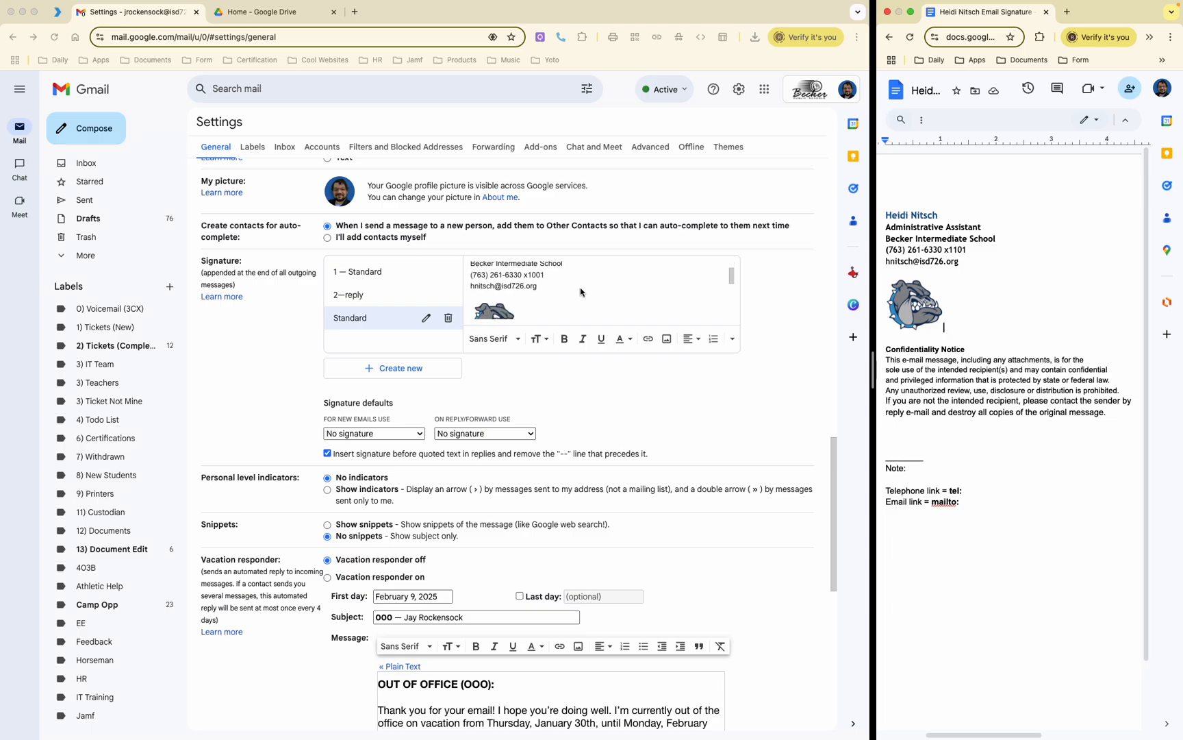
{"action": "left_click", "coordinate": [552, 289]}
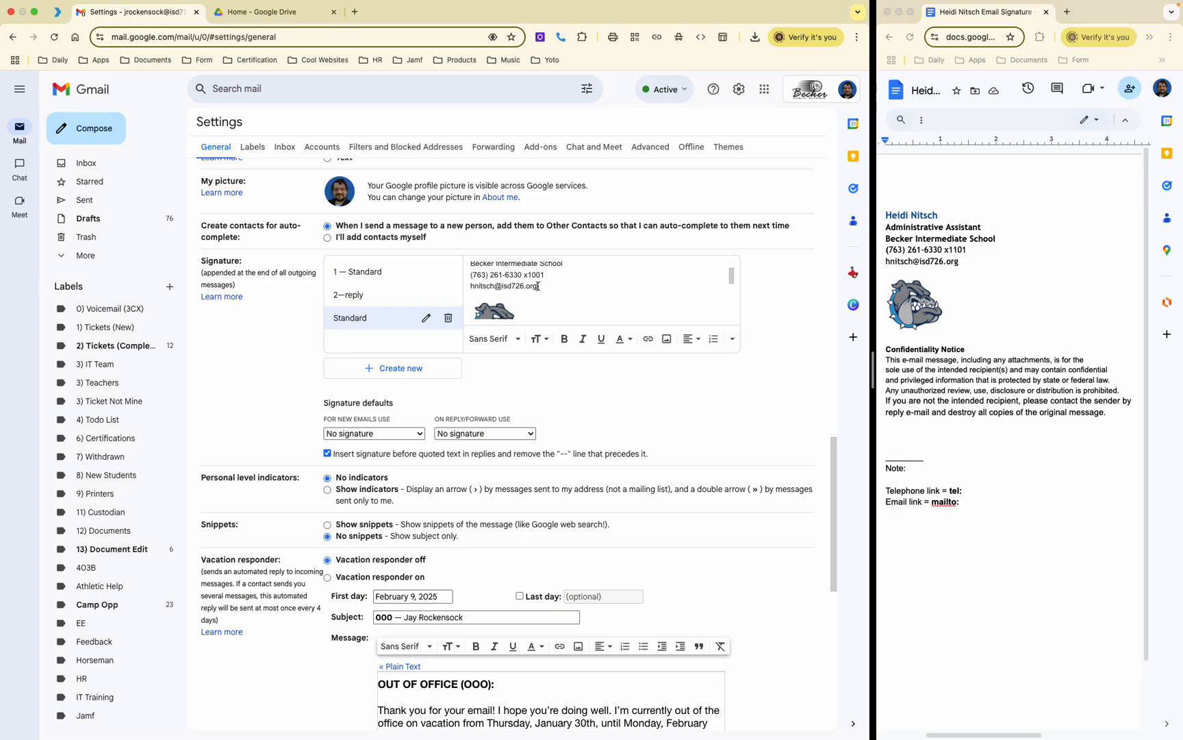
{"action": "key", "text": "Return"}
{"action": "scroll", "coordinate": [568, 285], "scroll_direction": "up", "scroll_amount": 1}
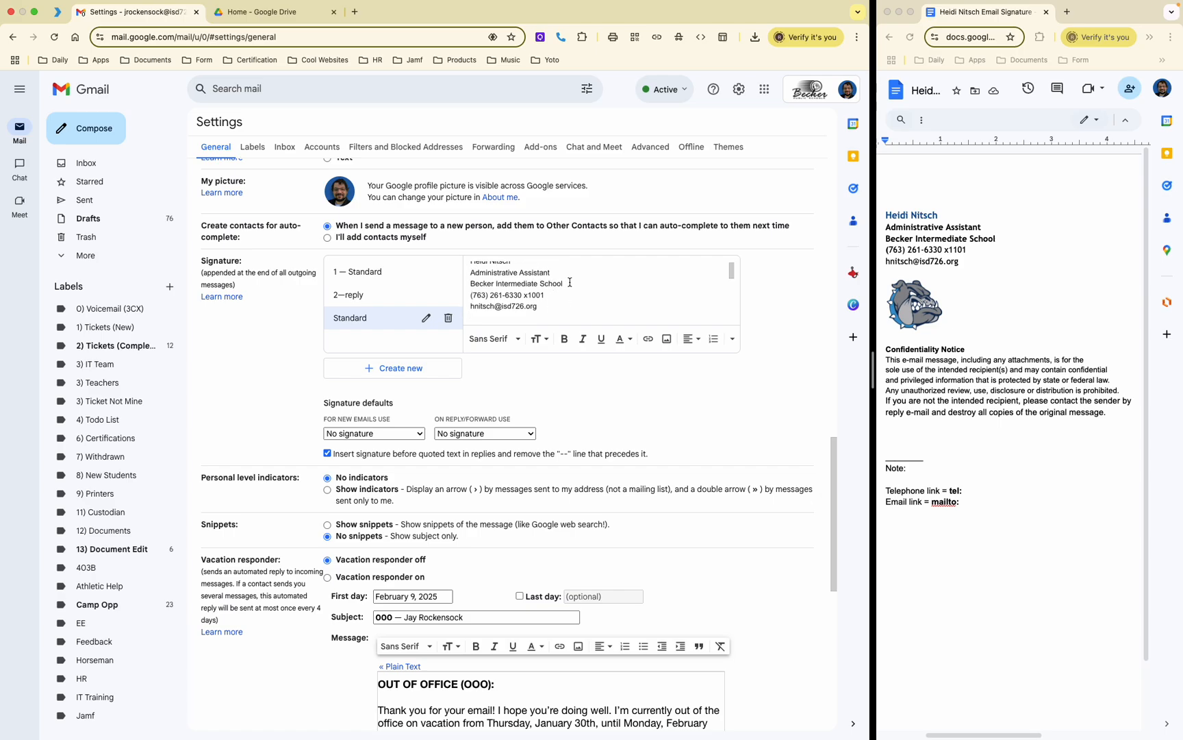
{"action": "left_click_drag", "start_coordinate": [566, 283], "coordinate": [471, 284]}
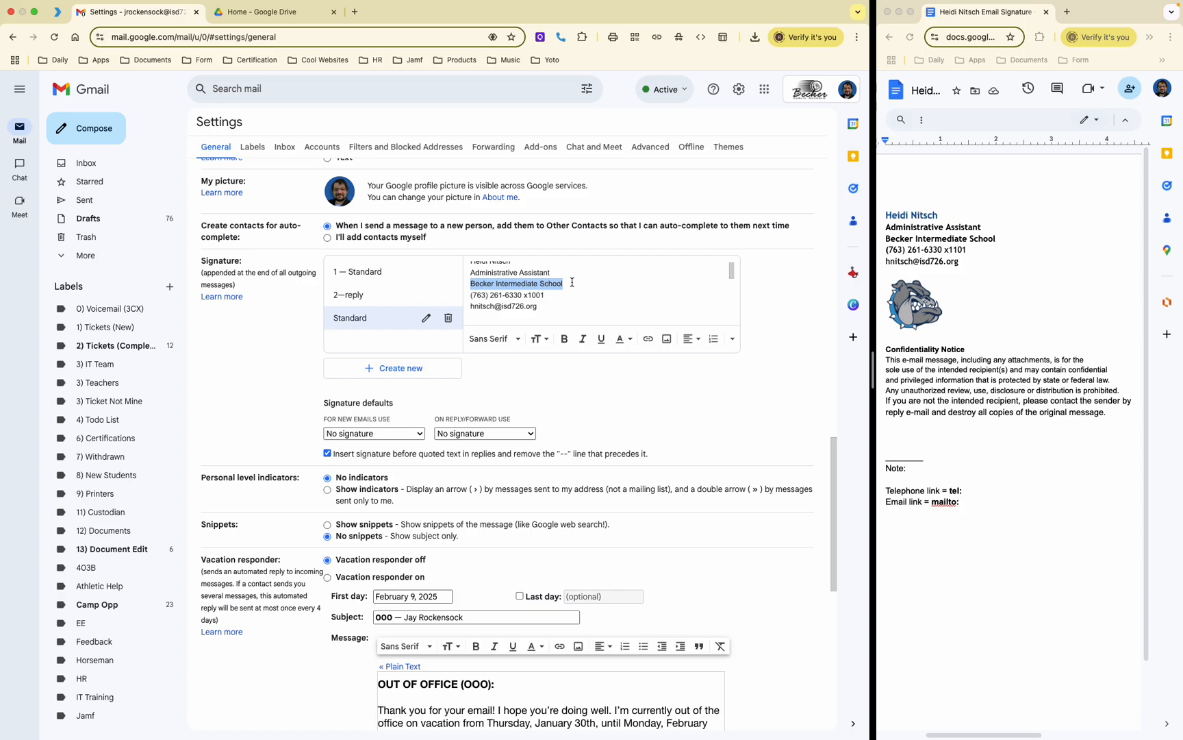
{"action": "left_click", "coordinate": [506, 313]}
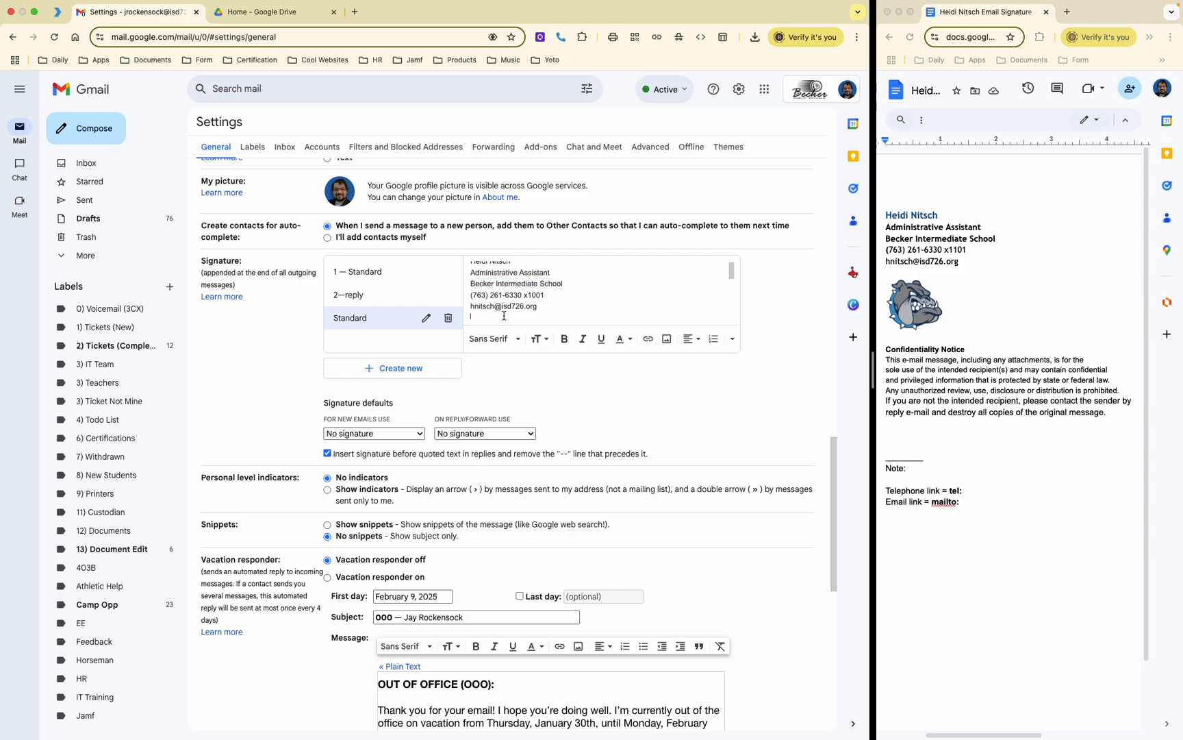
{"action": "scroll", "coordinate": [507, 305], "scroll_direction": "down", "scroll_amount": 1}
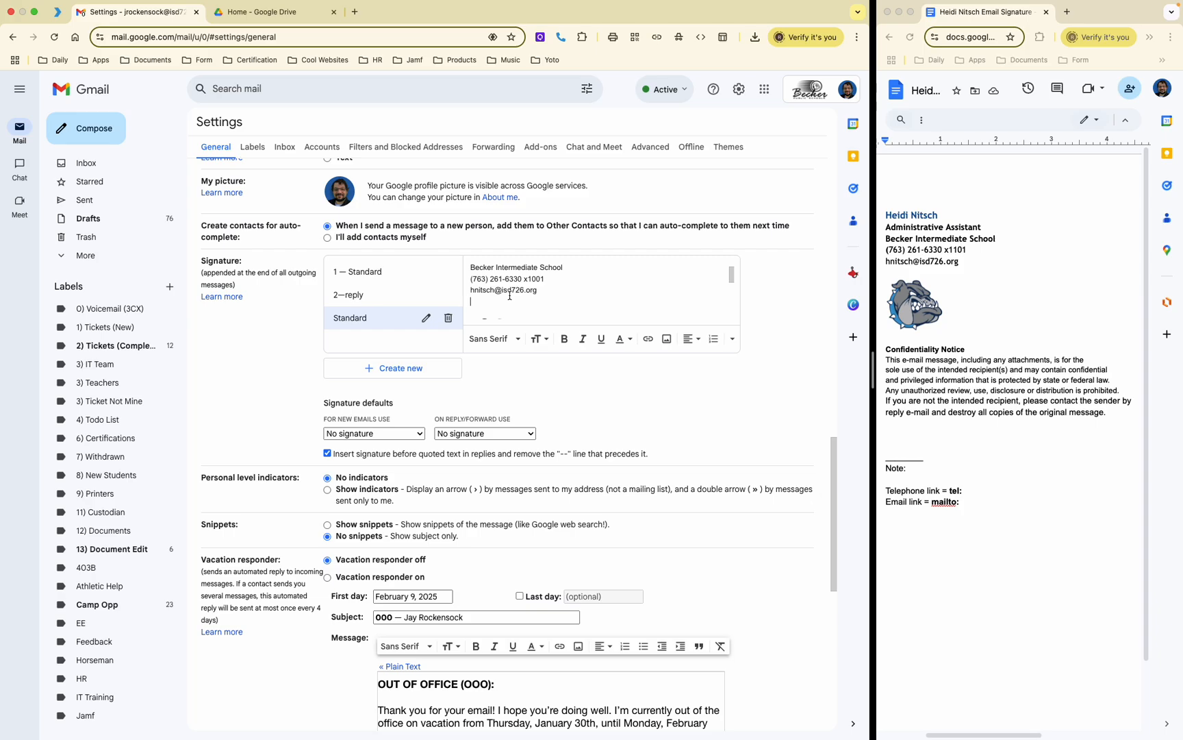
Step: Type 'IS-Office 304' on the blank line under the e-mail address, correcting the typo
{"action": "type", "text": "IS"}
{"action": "type", "text": "Blue"}
{"action": "key", "text": "BackSpace"}
{"action": "key", "text": "BackSpace"}
{"action": "type", "text": "Office 304"}
{"action": "left_click_drag", "start_coordinate": [517, 302], "coordinate": [460, 305]}
{"action": "left_click", "coordinate": [543, 303]}
{"action": "left_click_drag", "start_coordinate": [524, 302], "coordinate": [470, 303]}
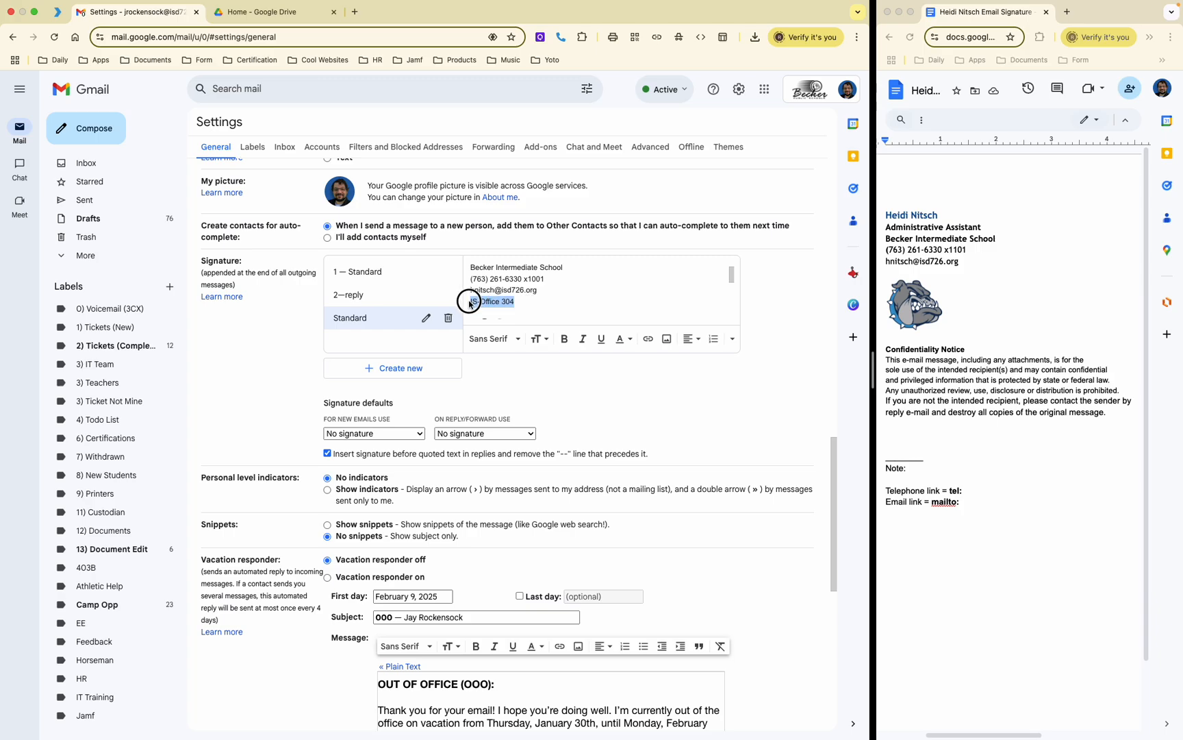
{"action": "left_click", "coordinate": [539, 305]}
{"action": "scroll", "coordinate": [529, 302], "scroll_direction": "up", "scroll_amount": 2}
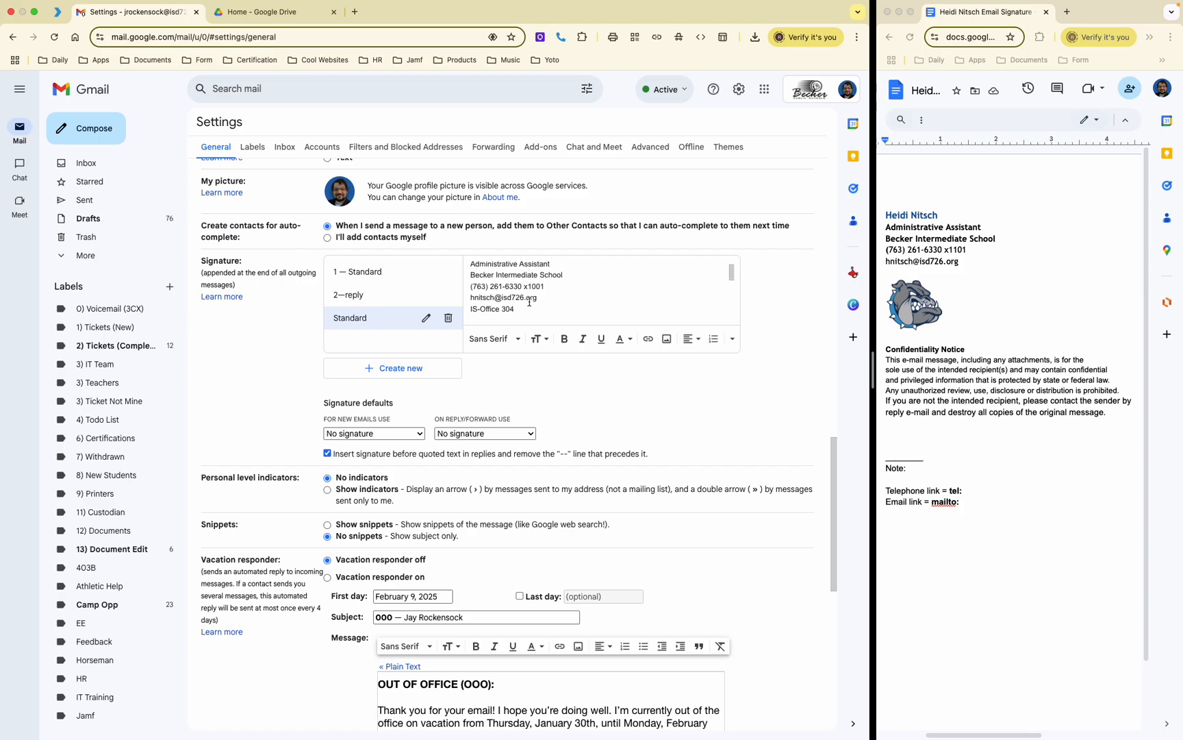
{"action": "scroll", "coordinate": [530, 302], "scroll_direction": "up", "scroll_amount": 1}
{"action": "scroll", "coordinate": [529, 302], "scroll_direction": "down", "scroll_amount": 10}
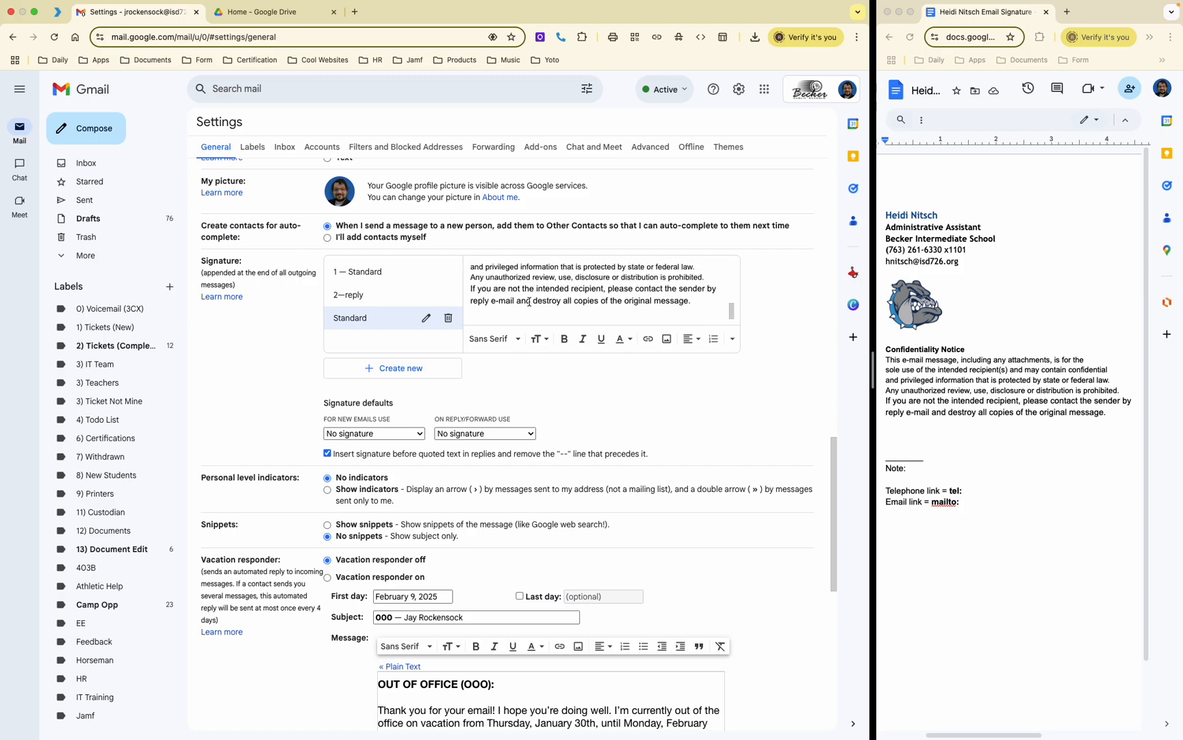
{"action": "scroll", "coordinate": [530, 302], "scroll_direction": "up", "scroll_amount": 10}
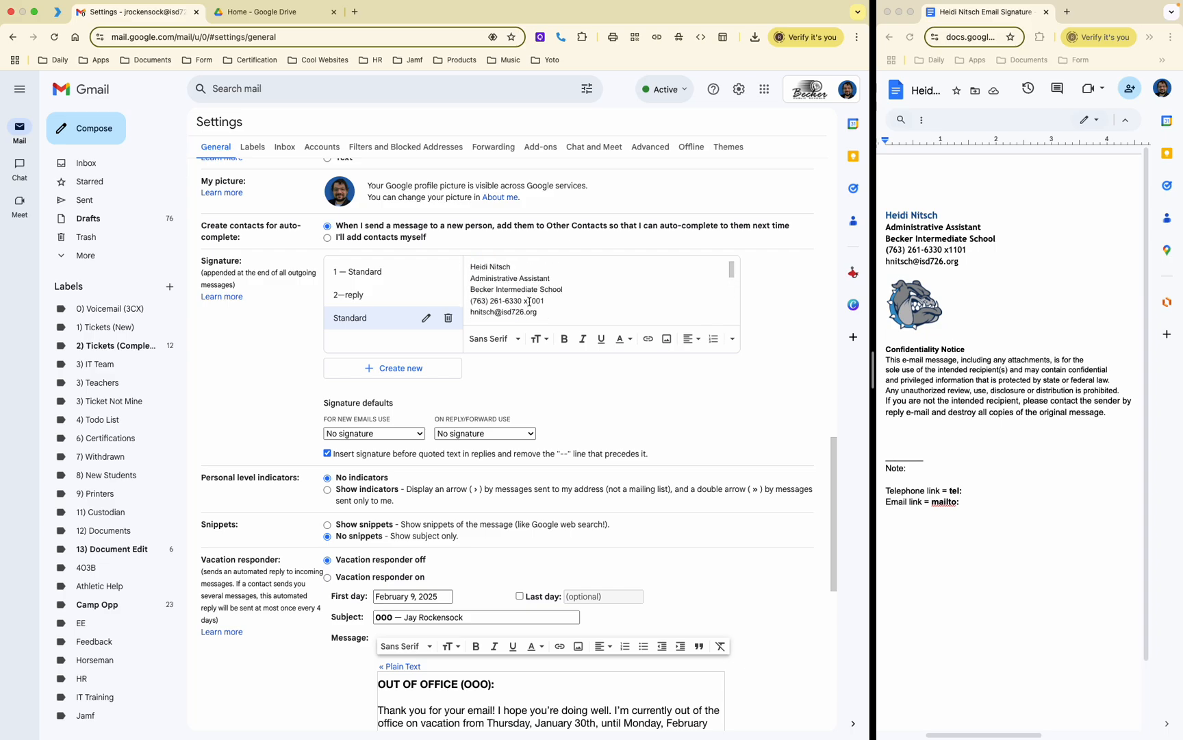
Step: Make the signature name bold and dark blue
{"action": "scroll", "coordinate": [530, 302], "scroll_direction": "down", "scroll_amount": 10}
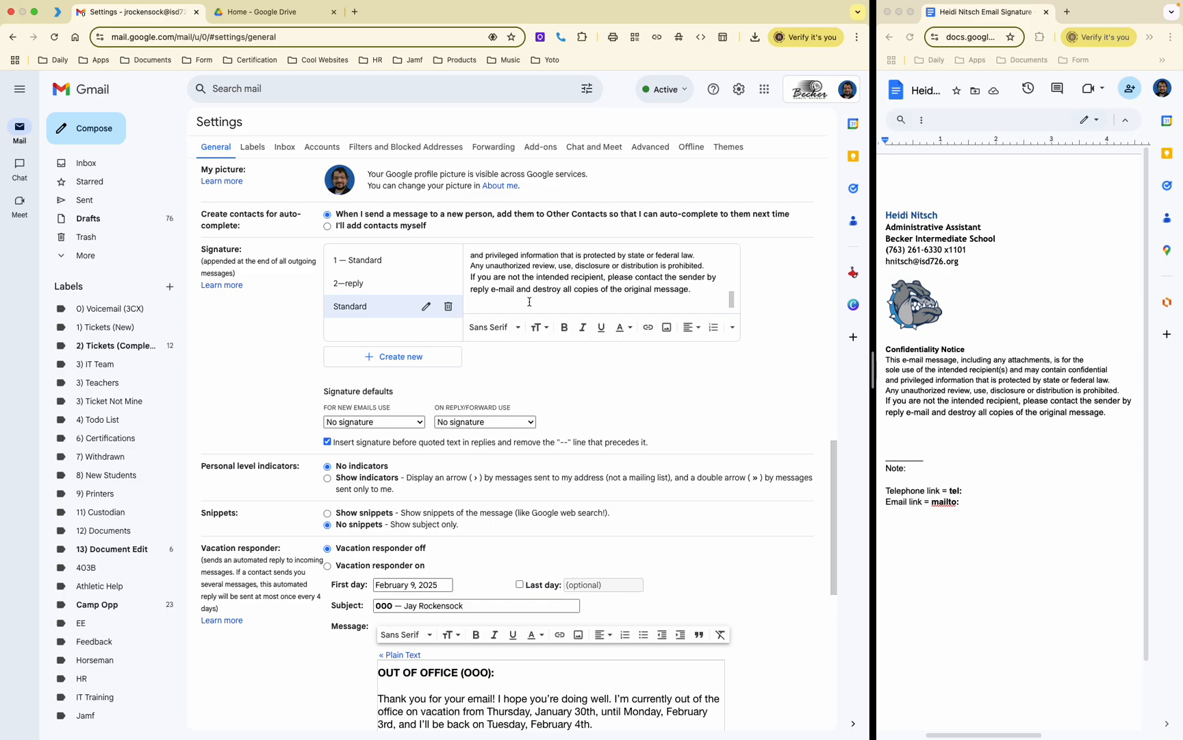
{"action": "scroll", "coordinate": [520, 283], "scroll_direction": "up", "scroll_amount": 10}
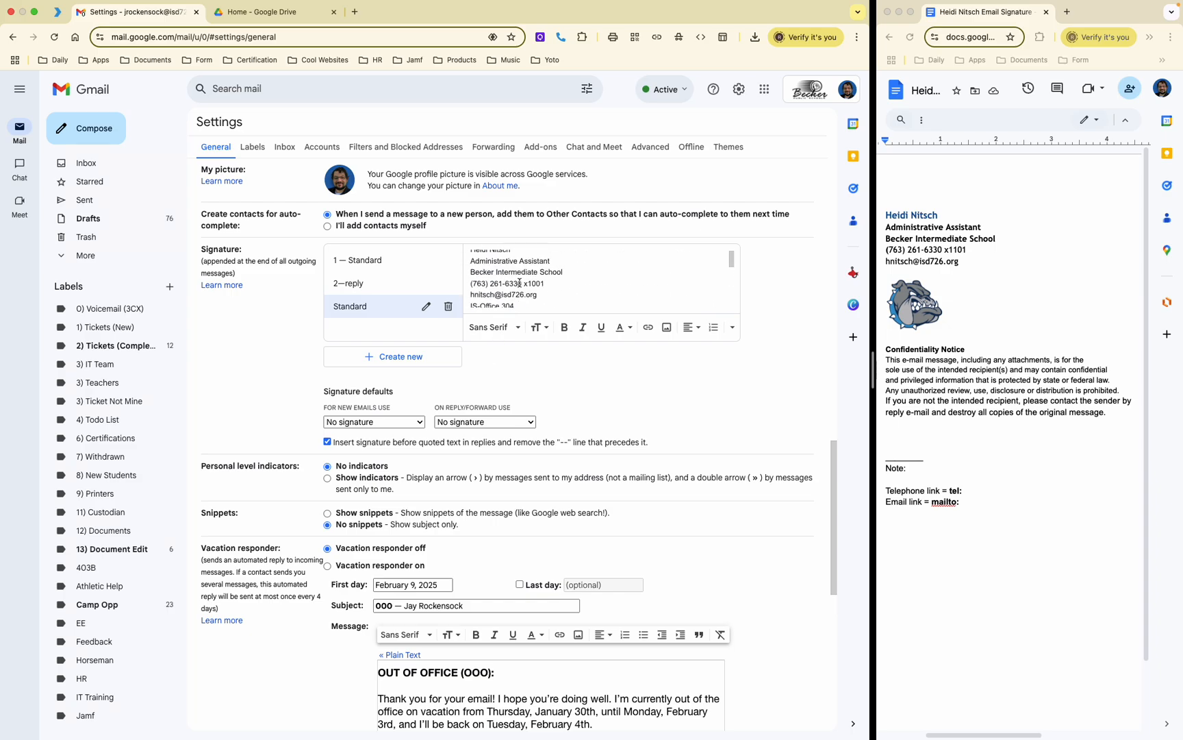
{"action": "scroll", "coordinate": [504, 287], "scroll_direction": "down", "scroll_amount": 2}
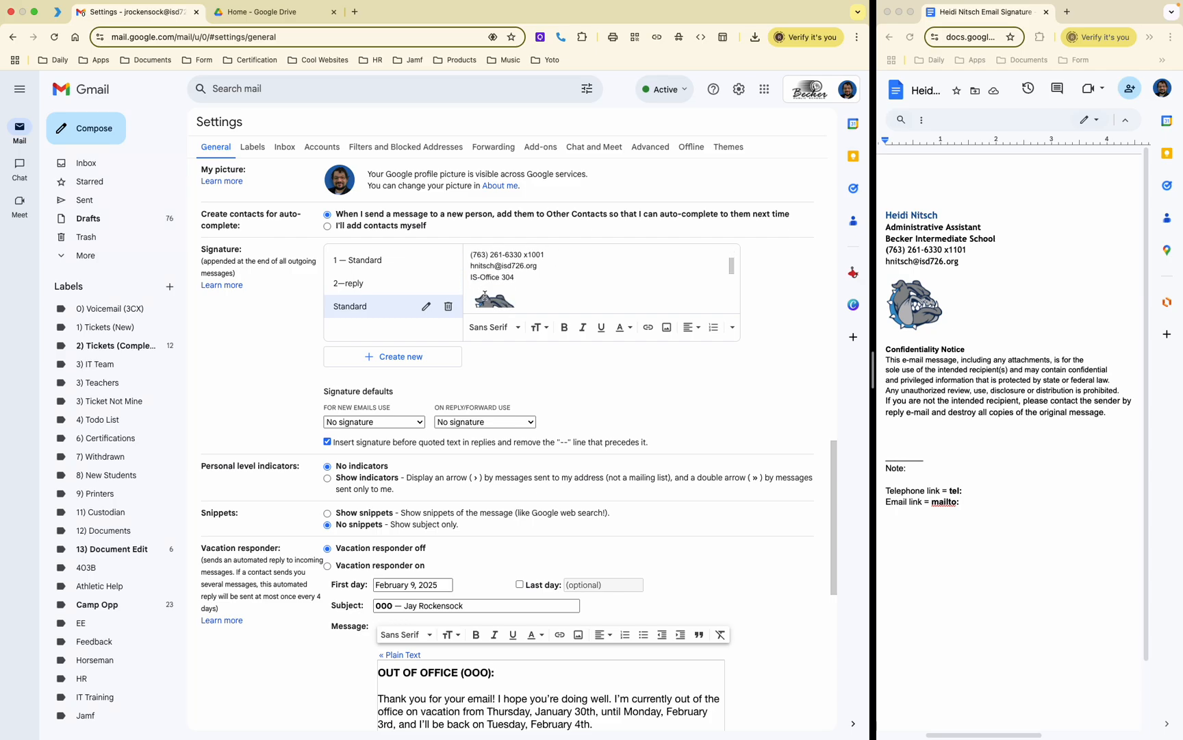
{"action": "scroll", "coordinate": [485, 294], "scroll_direction": "up", "scroll_amount": 2}
{"action": "scroll", "coordinate": [507, 294], "scroll_direction": "down", "scroll_amount": 2}
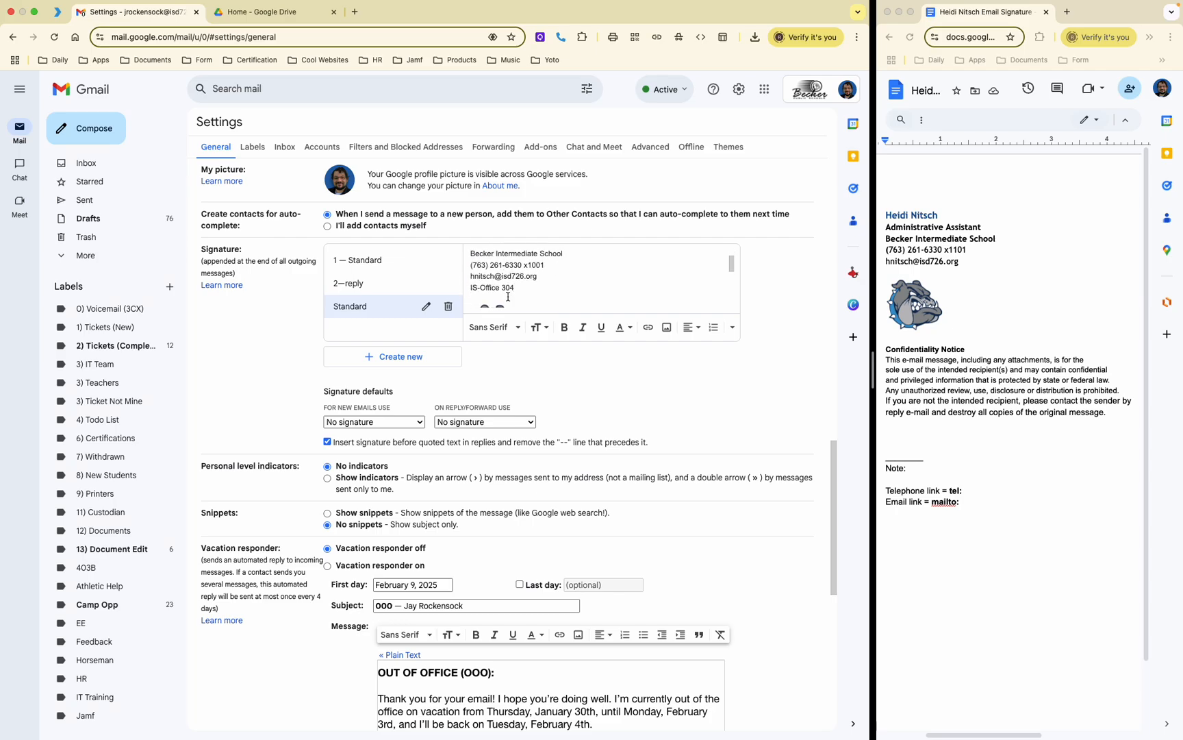
{"action": "scroll", "coordinate": [508, 296], "scroll_direction": "up", "scroll_amount": 2}
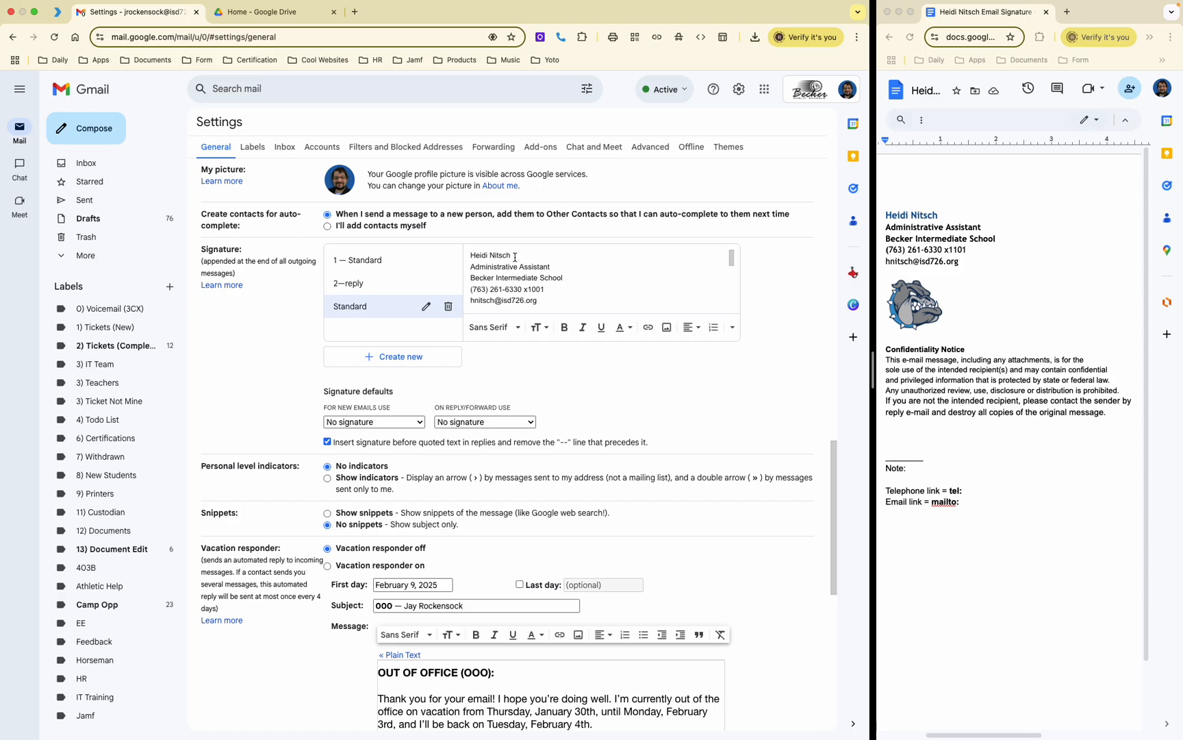
{"action": "left_click_drag", "start_coordinate": [515, 255], "coordinate": [468, 256]}
{"action": "left_click", "coordinate": [564, 327]}
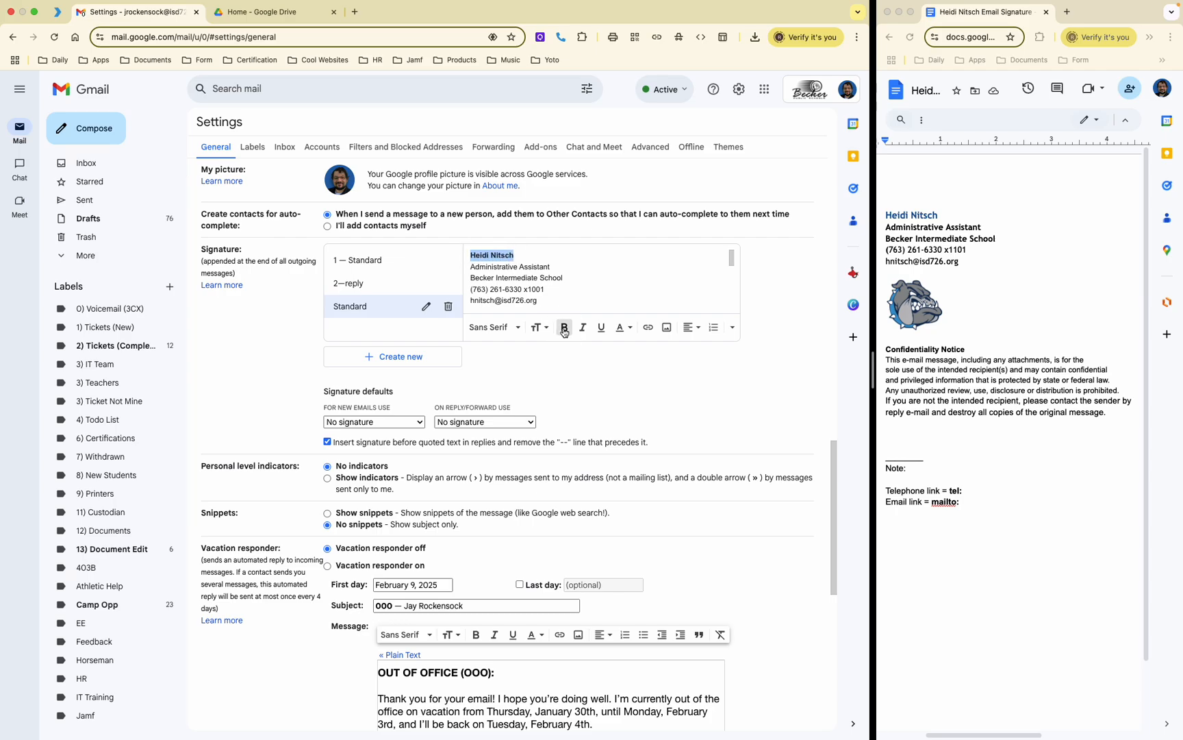
{"action": "left_click", "coordinate": [623, 335]}
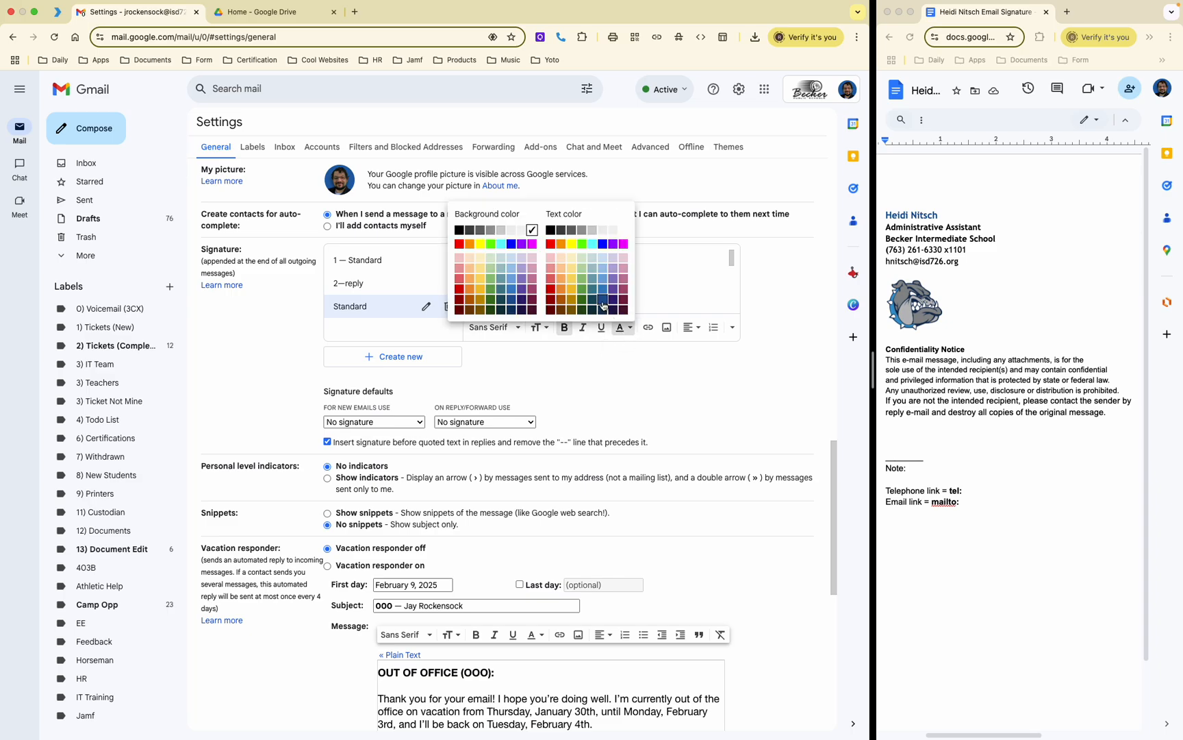
{"action": "left_click", "coordinate": [603, 306]}
Step: Bold the job title and Becker Intermediate School lines
{"action": "left_click", "coordinate": [564, 266]}
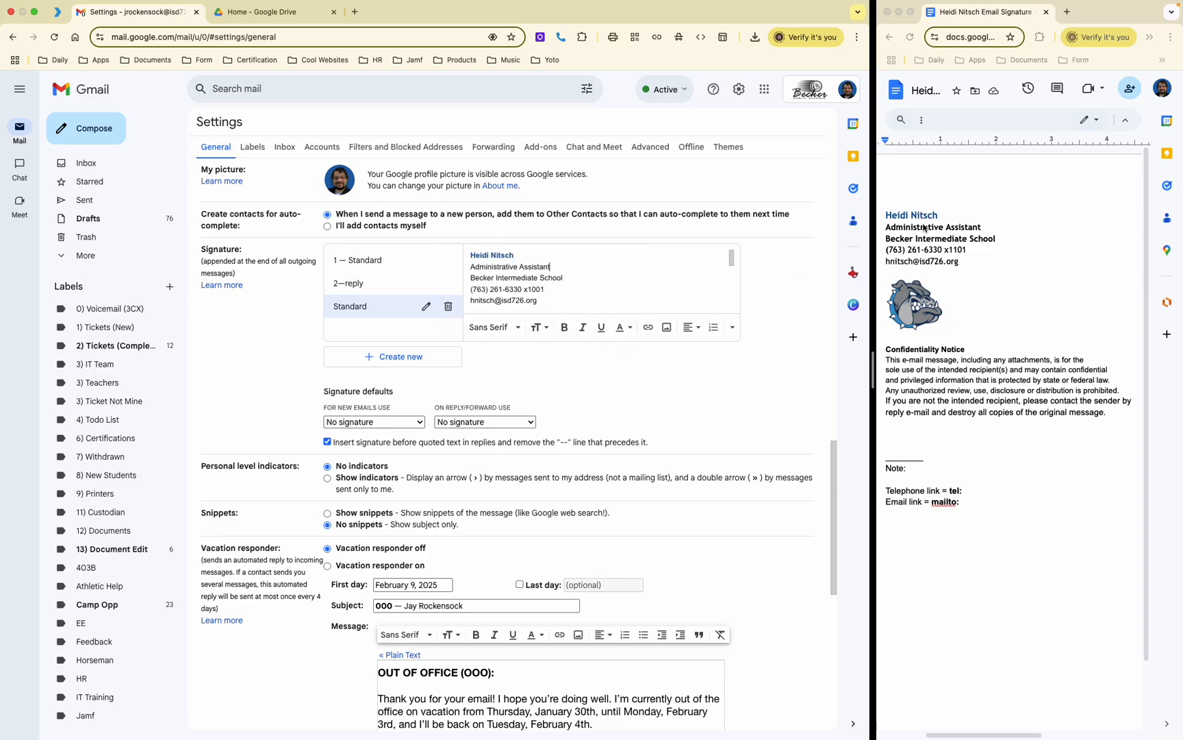
{"action": "left_click", "coordinate": [552, 277]}
{"action": "left_click_drag", "start_coordinate": [553, 277], "coordinate": [471, 267]}
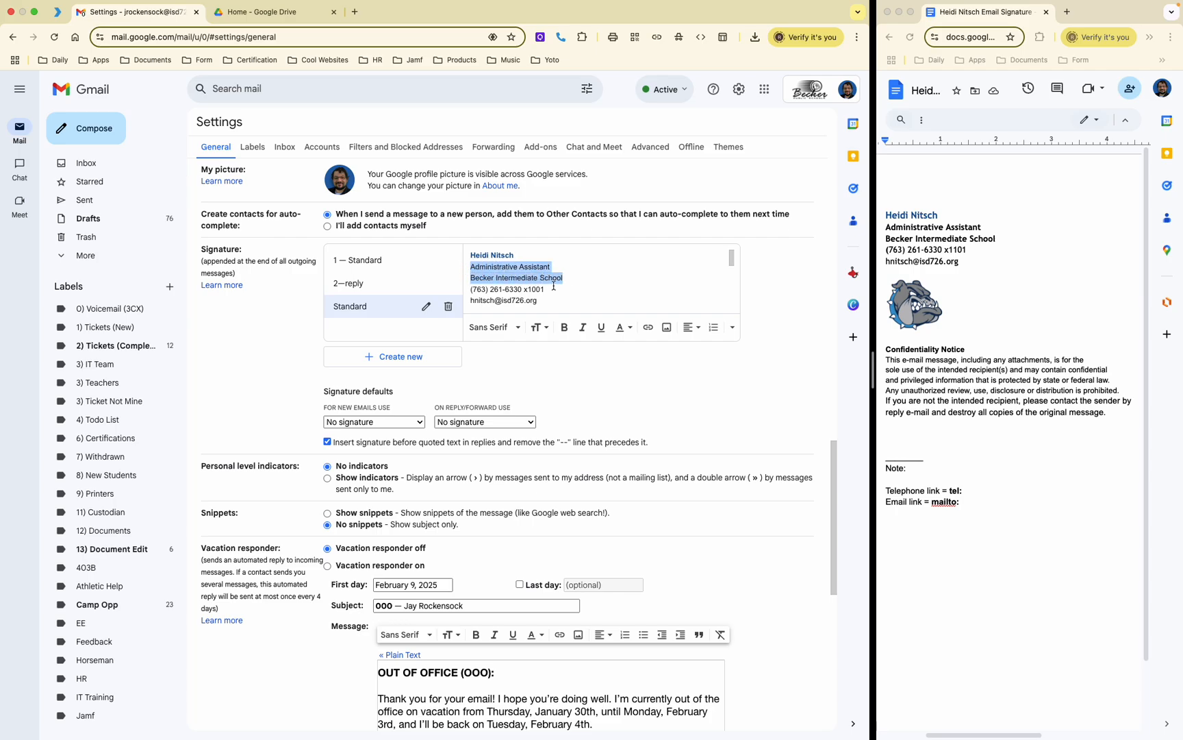
{"action": "left_click", "coordinate": [564, 327]}
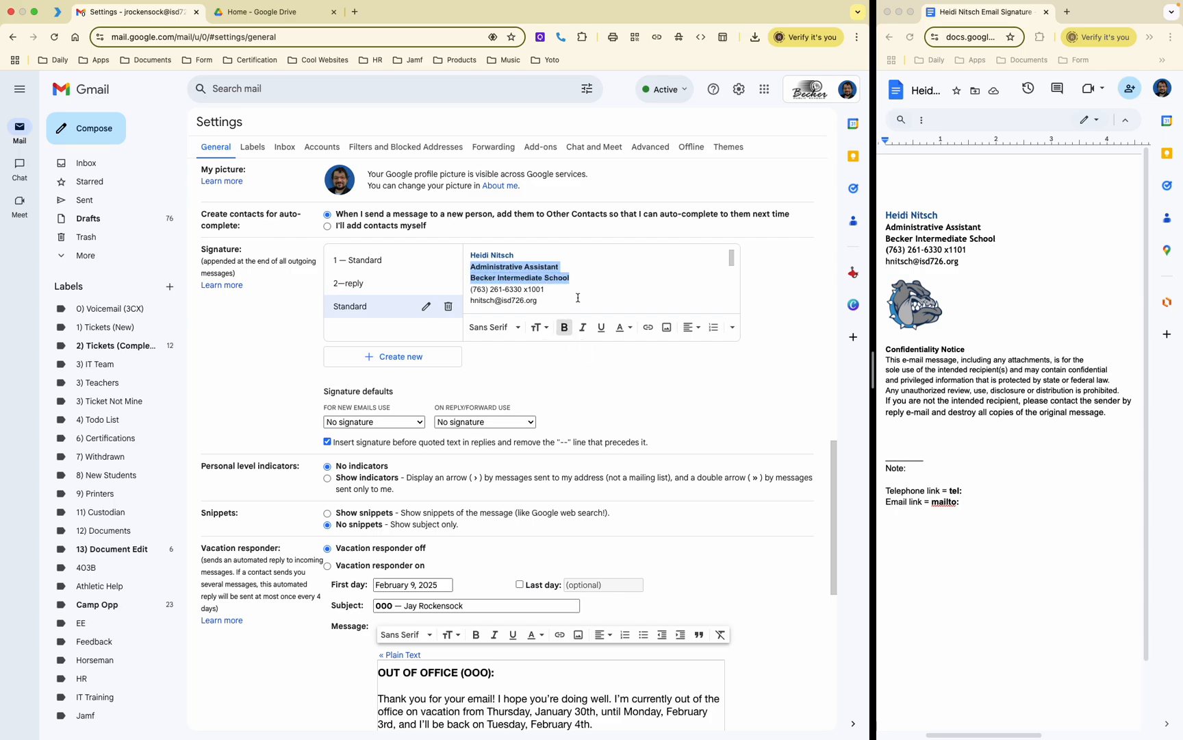
Step: Add an 'IS-Office 304' line after the e-mail address line
{"action": "left_click", "coordinate": [578, 298]}
{"action": "key", "text": "Return"}
{"action": "type", "text": "IS-Office 304"}
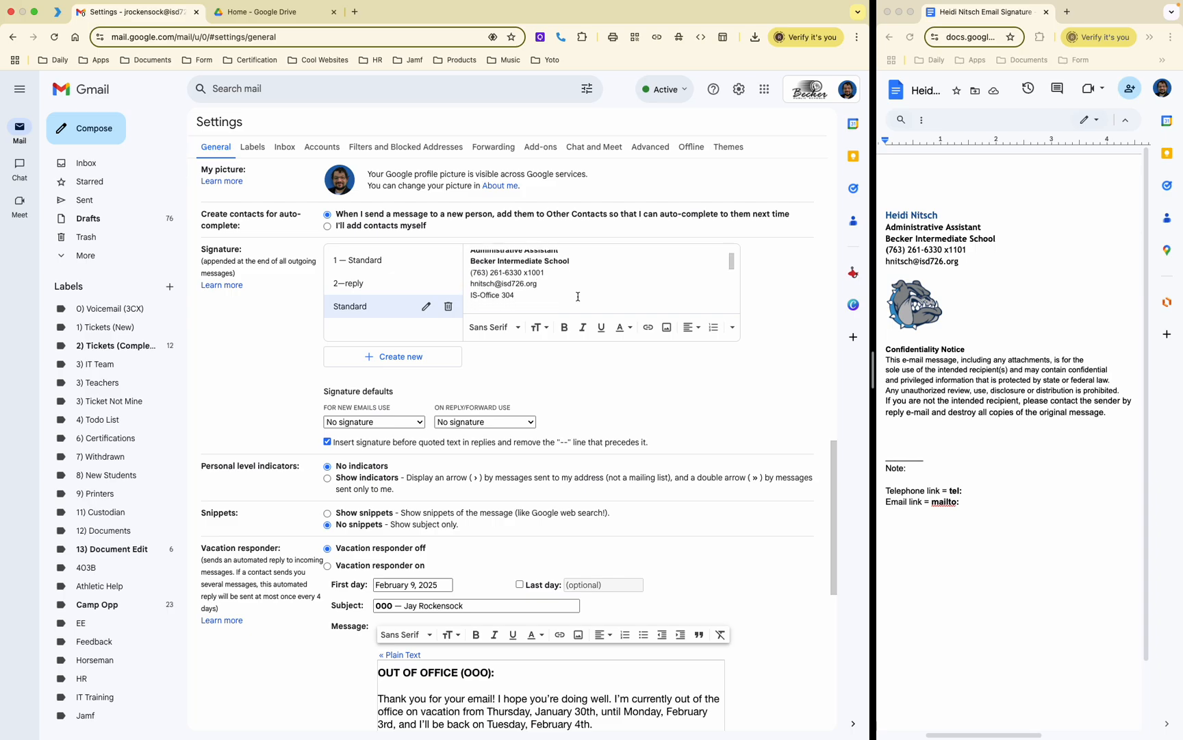
{"action": "scroll", "coordinate": [575, 275], "scroll_direction": "down", "scroll_amount": 5}
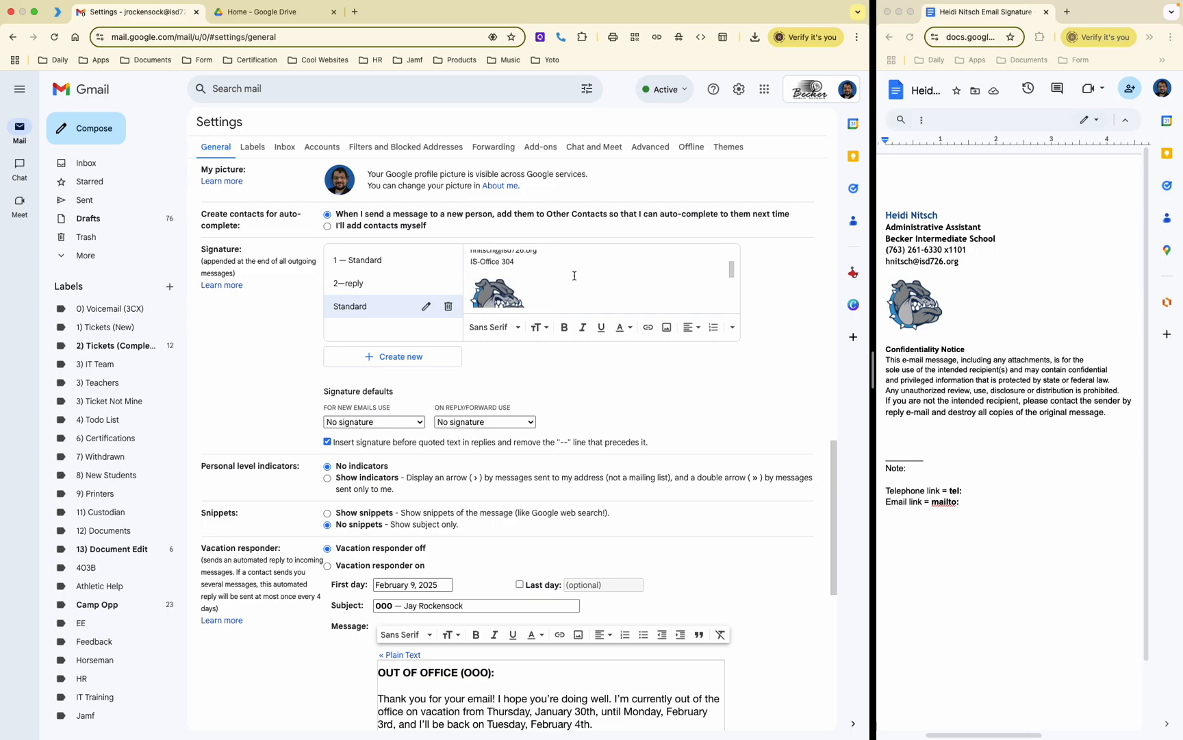
{"action": "scroll", "coordinate": [575, 276], "scroll_direction": "down", "scroll_amount": 5}
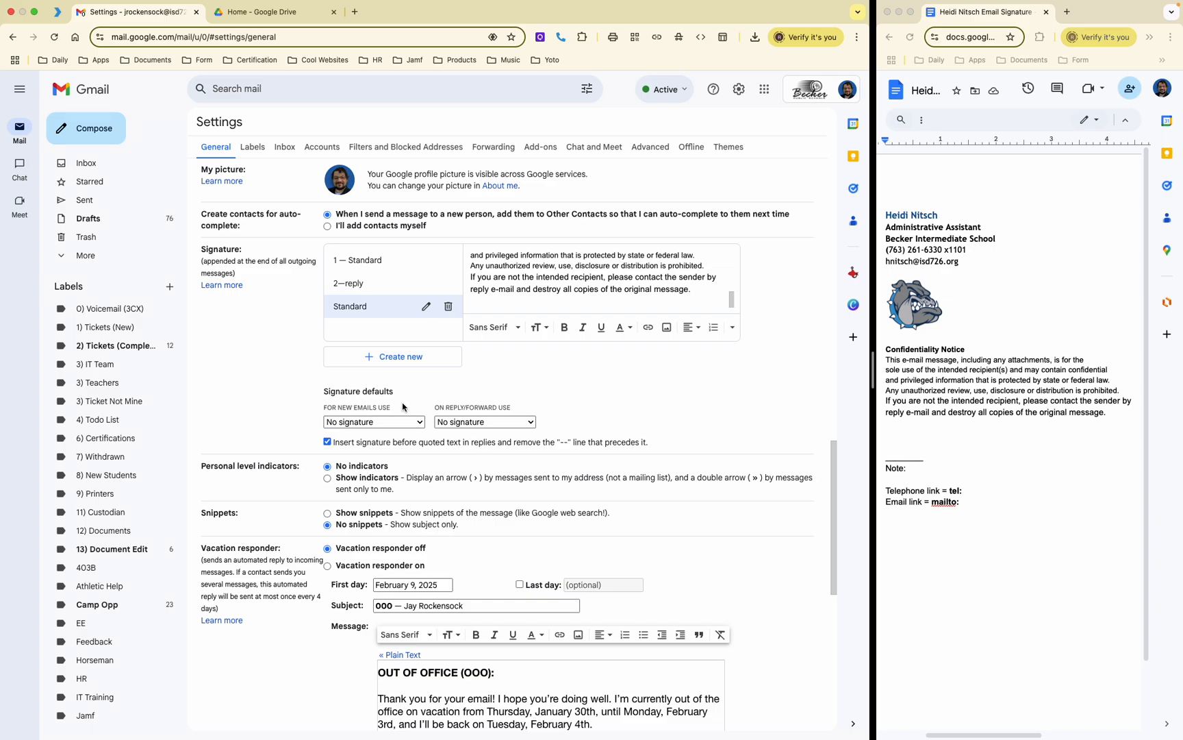
Step: Set both 'For new emails use' and 'On reply/forward use' to the Standard signature
{"action": "left_click", "coordinate": [371, 421]}
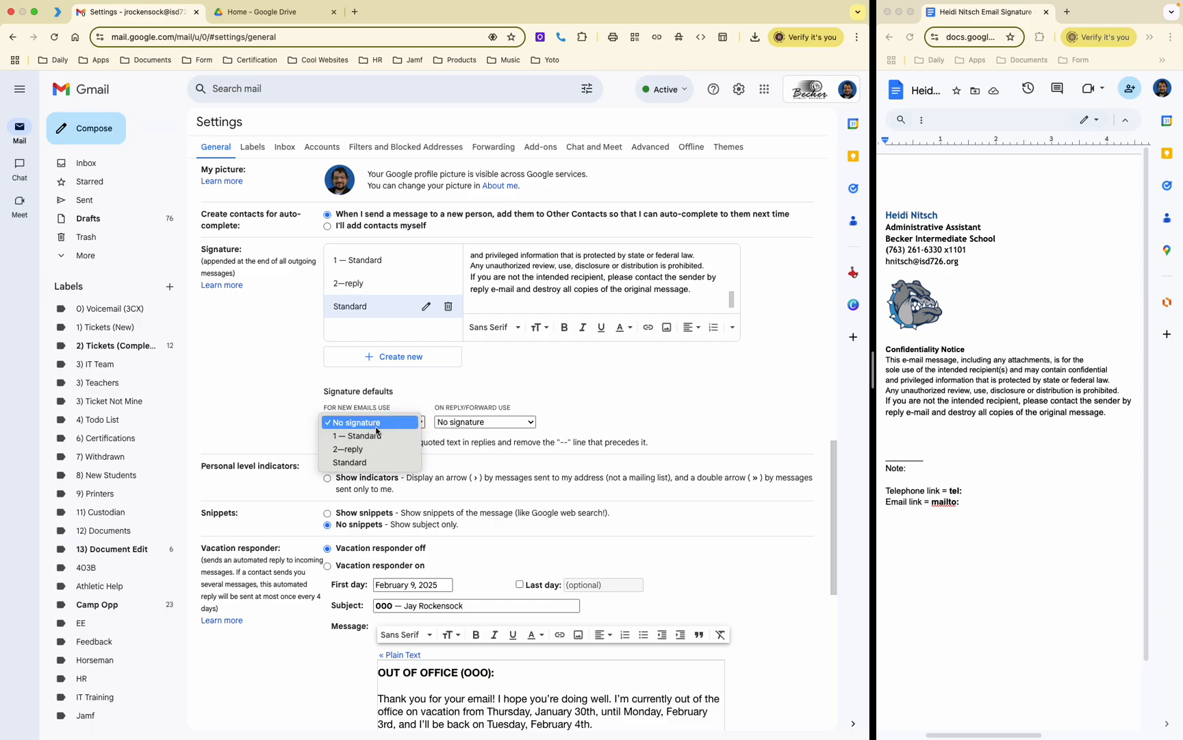
{"action": "left_click", "coordinate": [350, 462]}
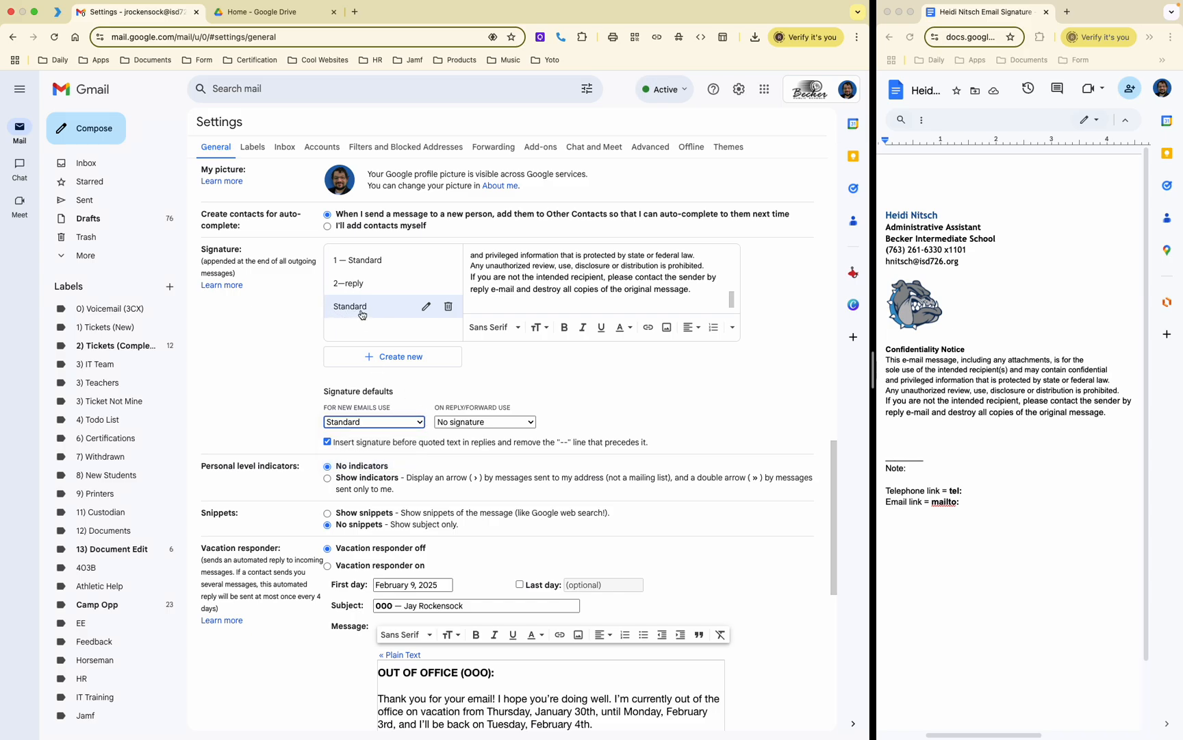
{"action": "left_click", "coordinate": [479, 421]}
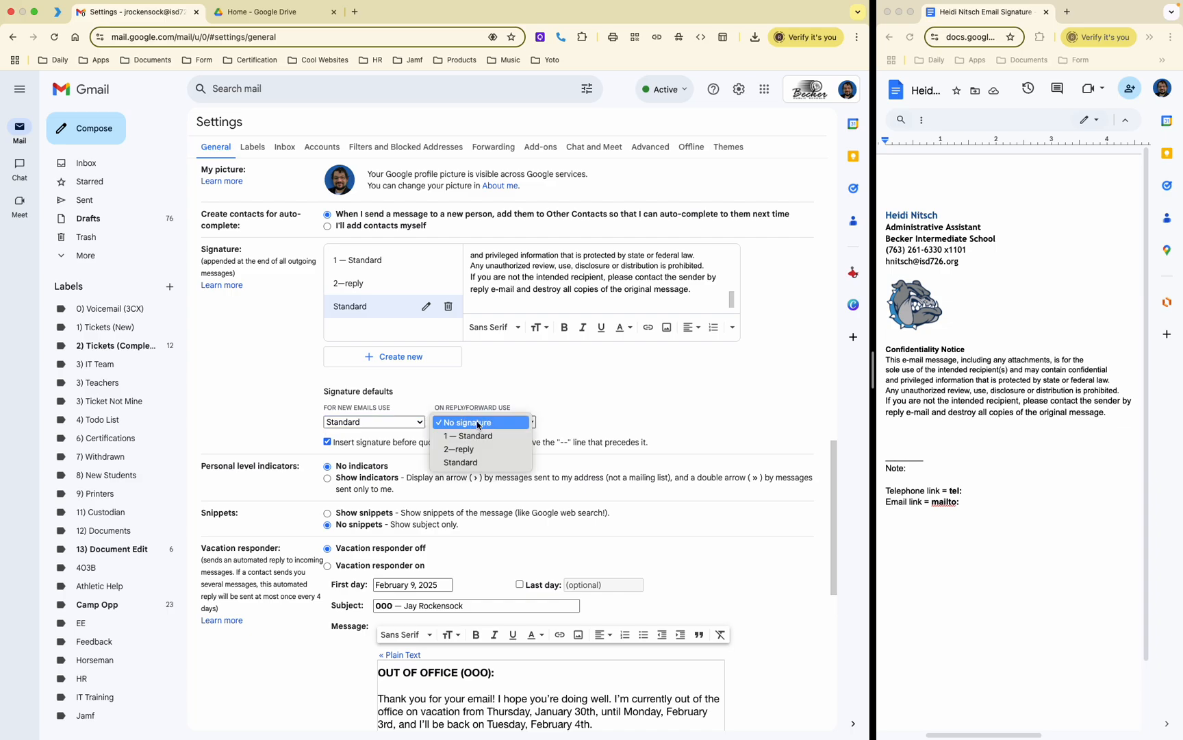
{"action": "left_click", "coordinate": [474, 463]}
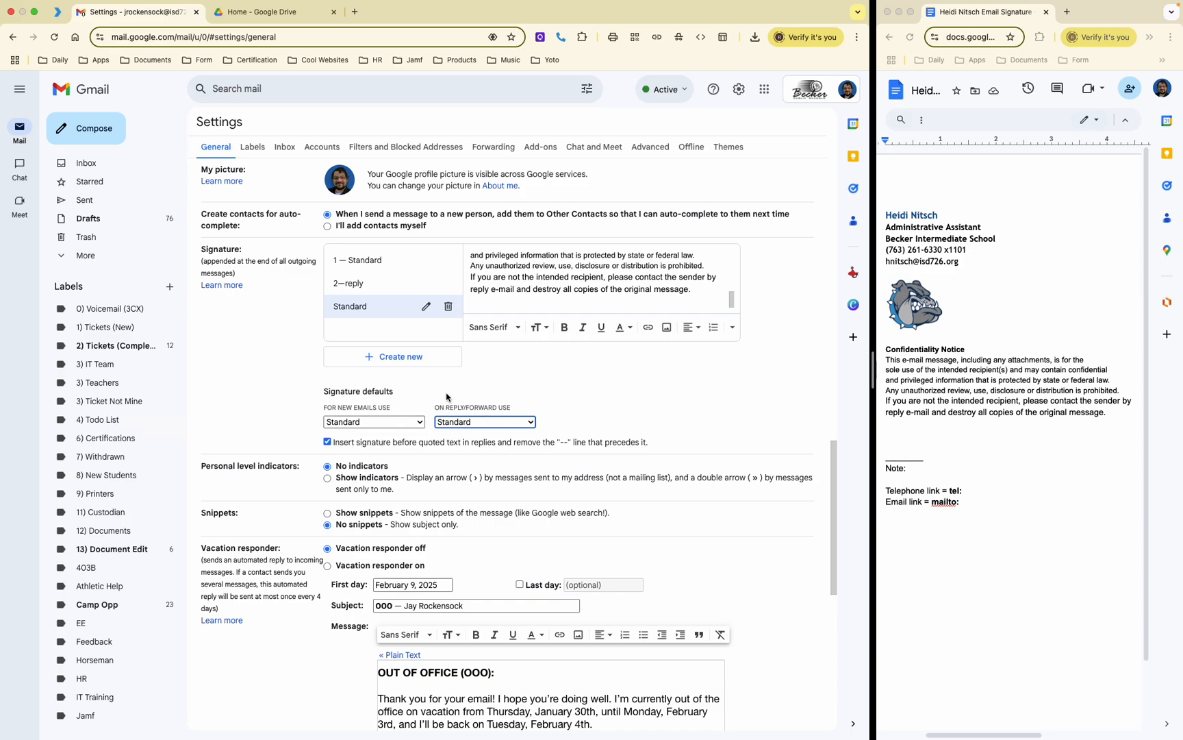
Step: Leave 'Insert signature before quoted text' unchecked
{"action": "left_click", "coordinate": [336, 443]}
{"action": "left_click", "coordinate": [327, 441]}
{"action": "left_click", "coordinate": [333, 443]}
{"action": "scroll", "coordinate": [447, 444], "scroll_direction": "down", "scroll_amount": 1}
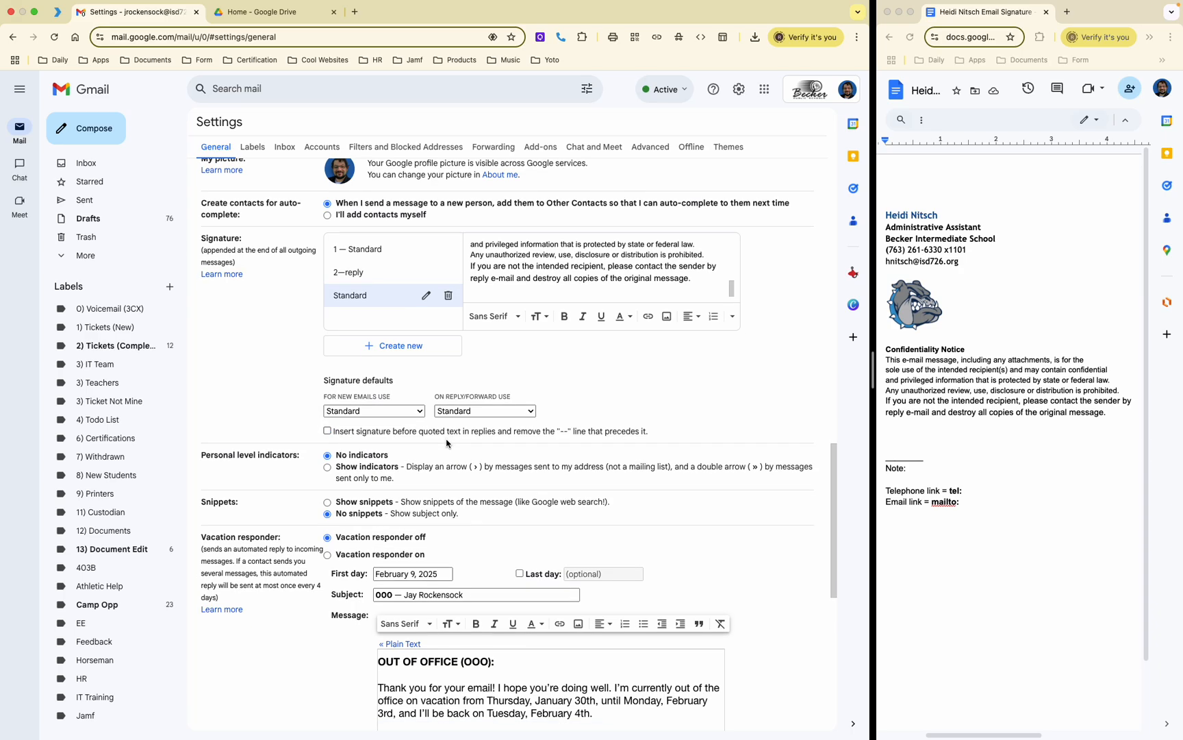
{"action": "scroll", "coordinate": [447, 443], "scroll_direction": "down", "scroll_amount": 7}
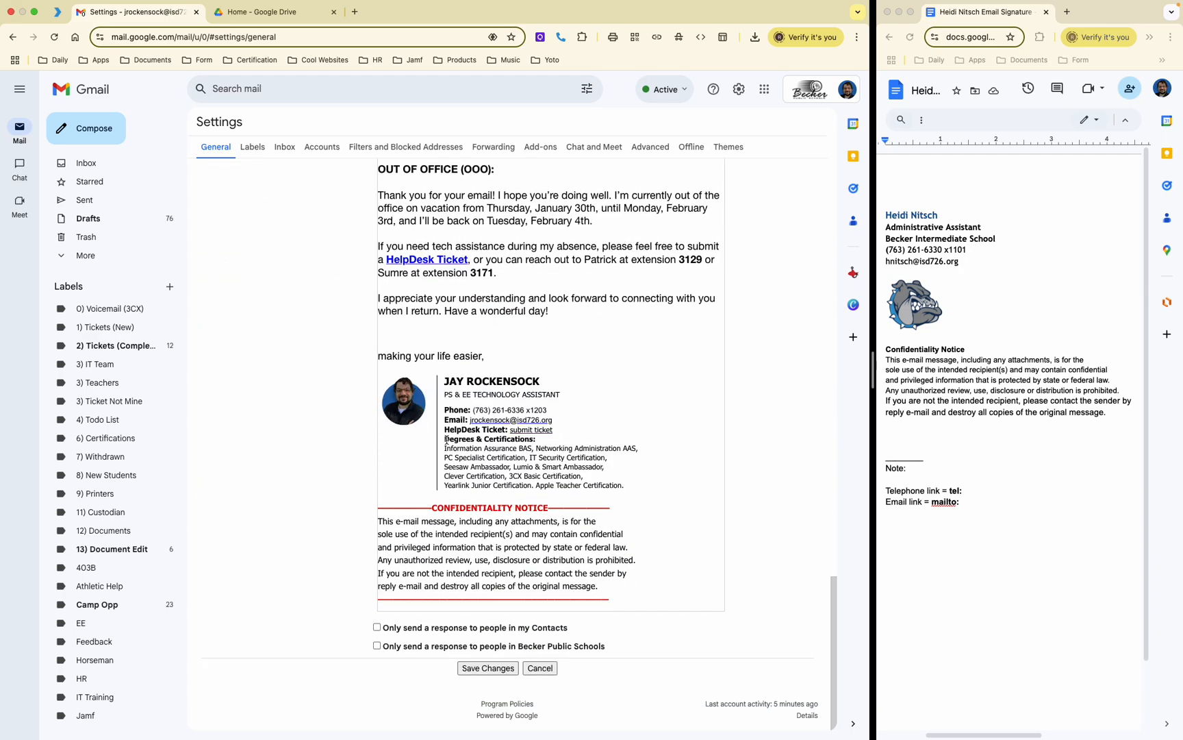
Step: Save the signature settings and open a new message showing the Standard signature
{"action": "left_click", "coordinate": [487, 669]}
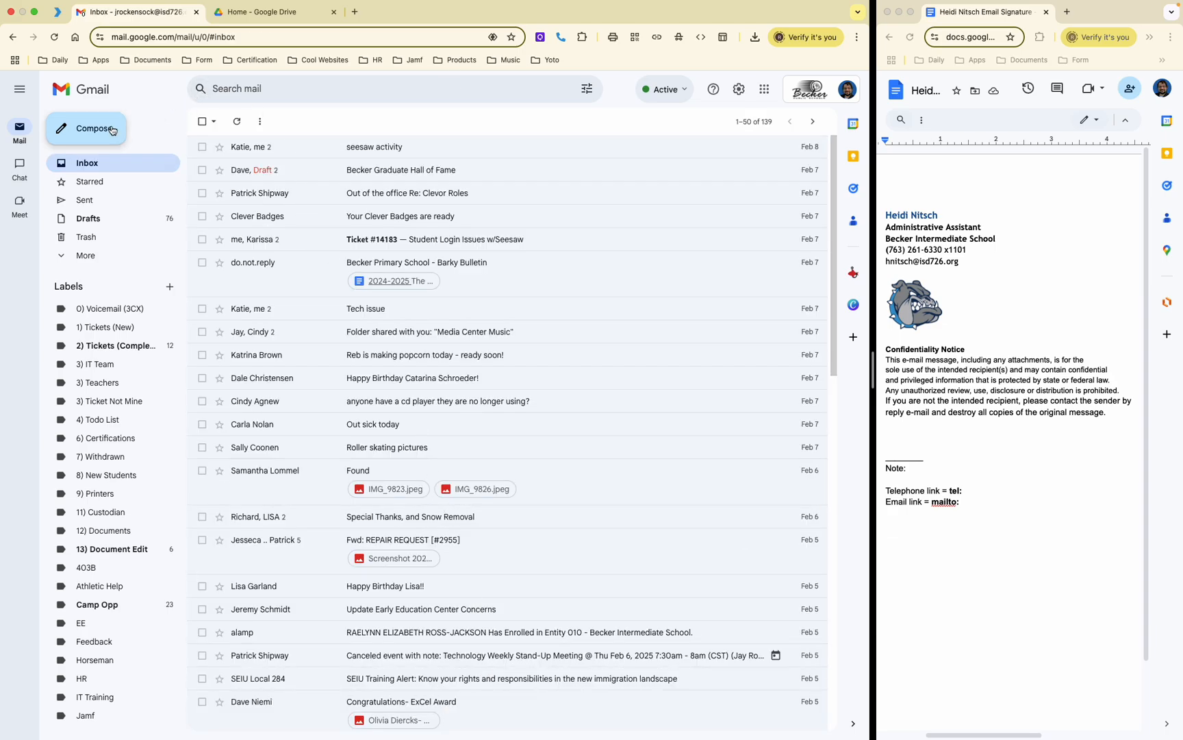
{"action": "left_click", "coordinate": [94, 133]}
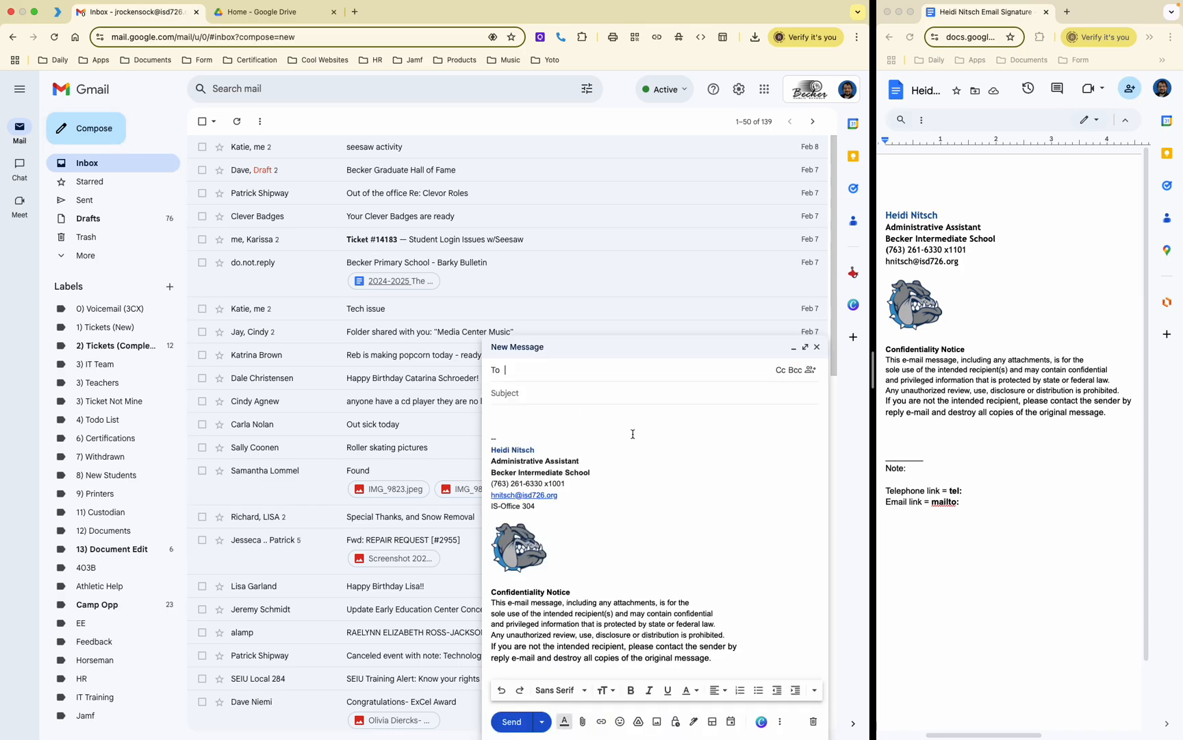
{"action": "double_click", "coordinate": [496, 436]}
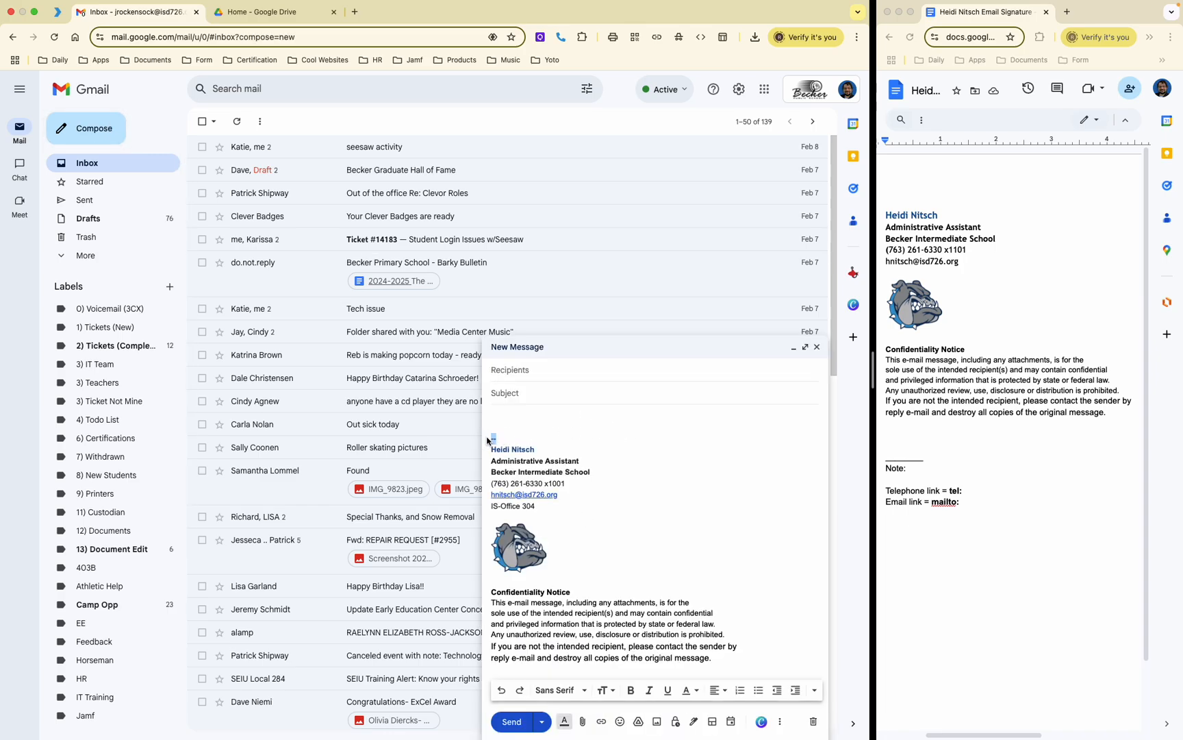
{"action": "left_click", "coordinate": [550, 434]}
Step: Minimize the draft, reopen all settings, select Standard and re-check 'Insert signature before quoted text'
{"action": "left_click", "coordinate": [825, 354]}
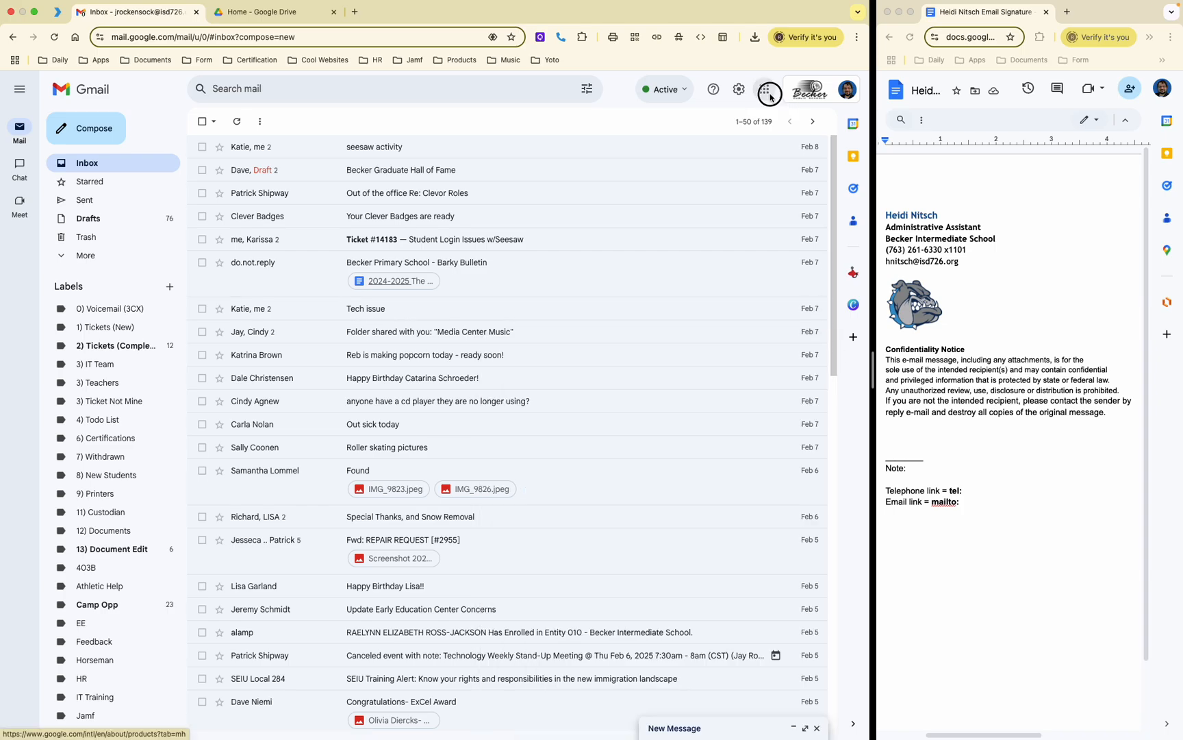
{"action": "left_click", "coordinate": [764, 89]}
{"action": "left_click", "coordinate": [739, 89]}
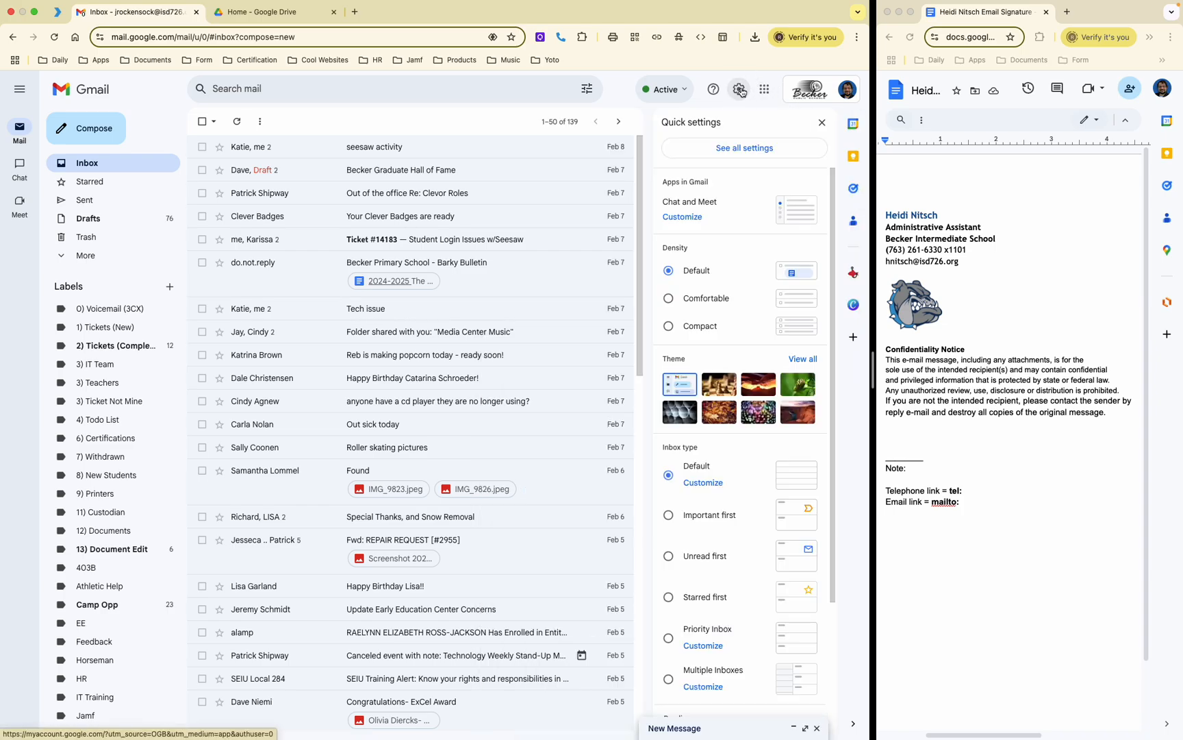
{"action": "left_click", "coordinate": [741, 149]}
{"action": "scroll", "coordinate": [576, 389], "scroll_direction": "down", "scroll_amount": 10}
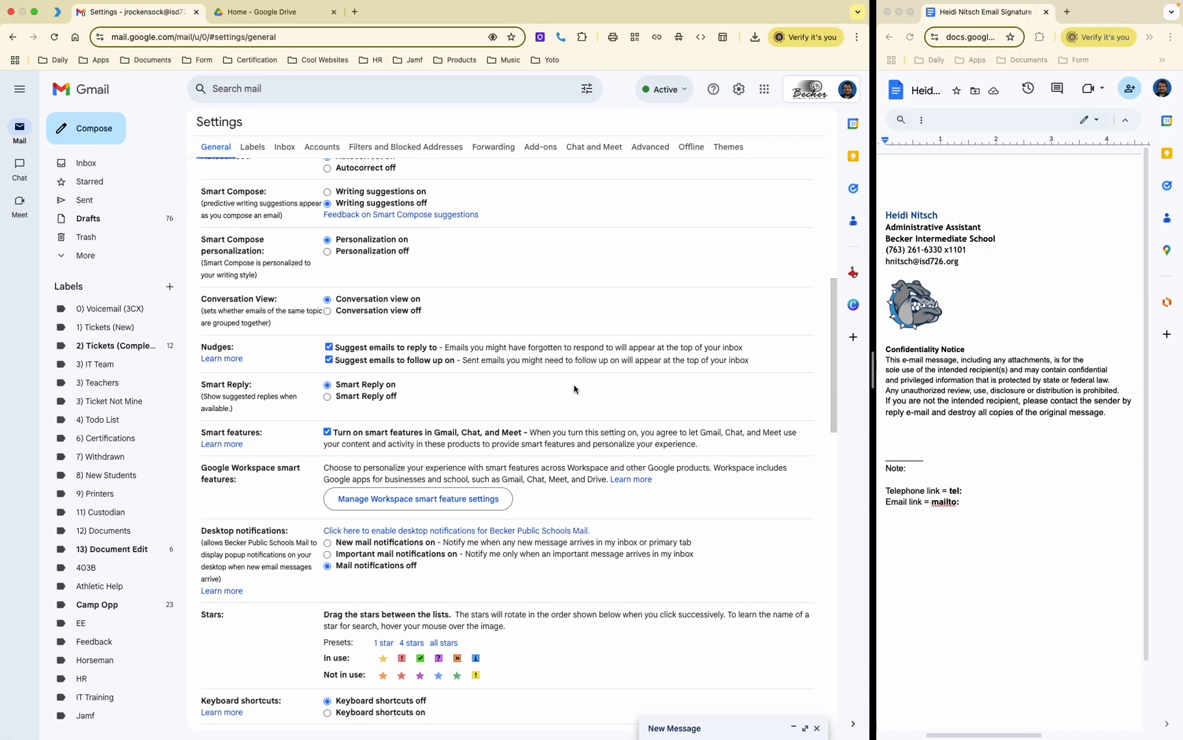
{"action": "scroll", "coordinate": [576, 389], "scroll_direction": "down", "scroll_amount": 8}
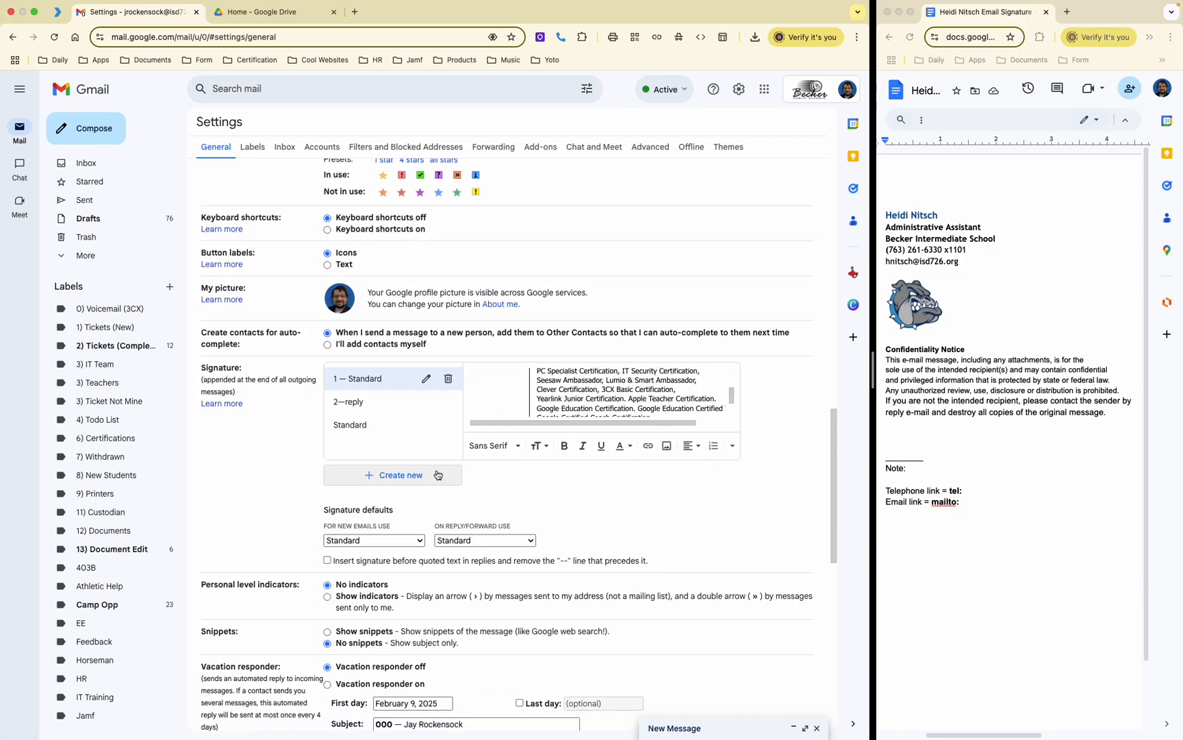
{"action": "left_click", "coordinate": [372, 425]}
{"action": "left_click", "coordinate": [327, 561]}
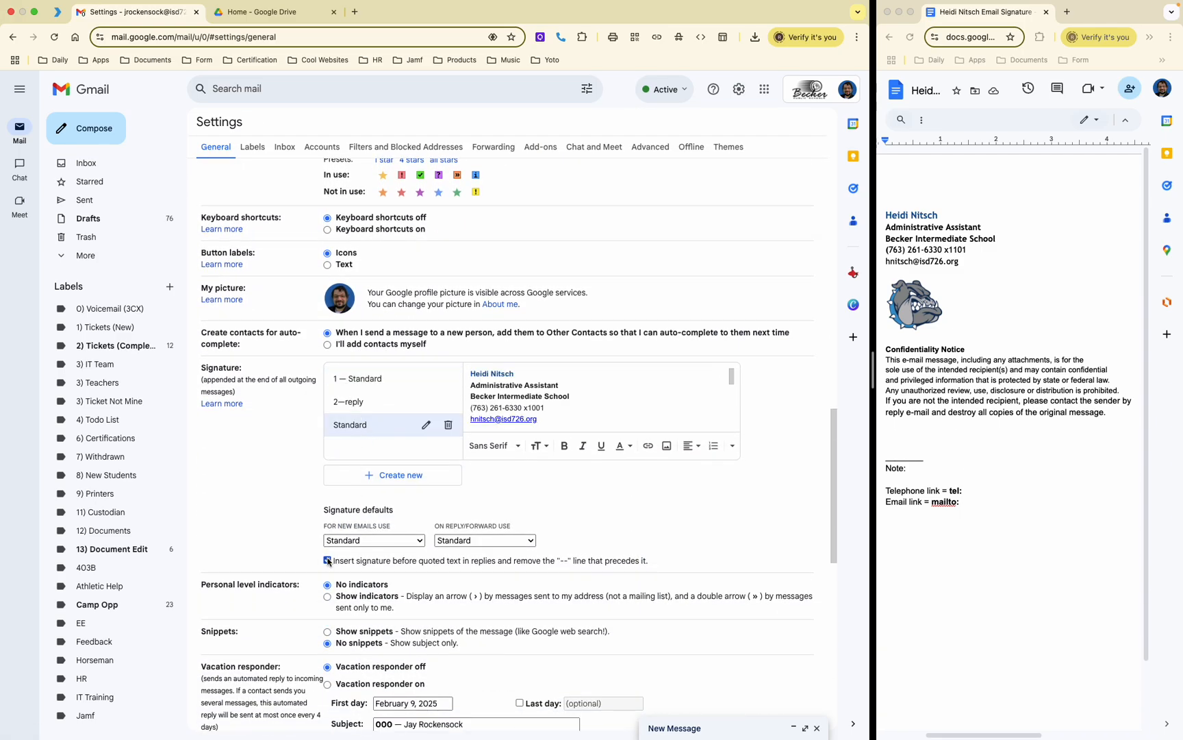
Step: Add blank lines above the signature name, remove a stray 'Hello', and save the settings
{"action": "scroll", "coordinate": [519, 548], "scroll_direction": "down", "scroll_amount": 3}
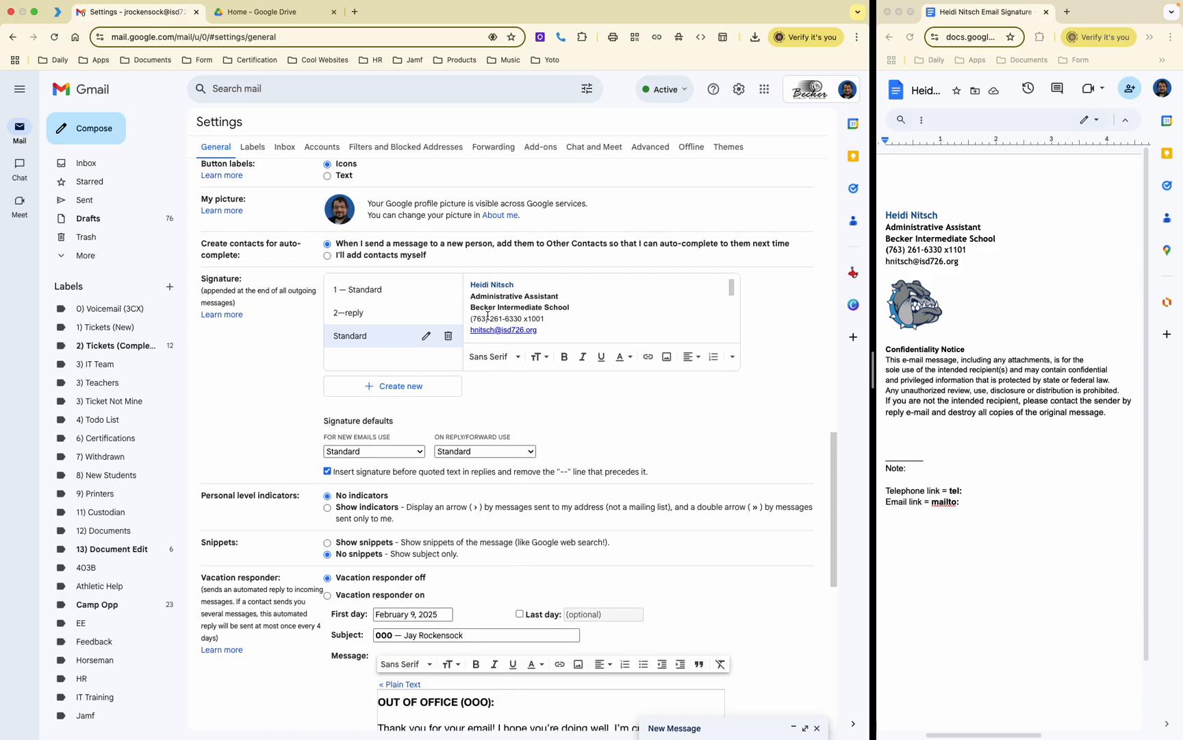
{"action": "scroll", "coordinate": [489, 297], "scroll_direction": "up", "scroll_amount": 1}
{"action": "scroll", "coordinate": [488, 297], "scroll_direction": "up", "scroll_amount": 1}
{"action": "left_click", "coordinate": [470, 303]}
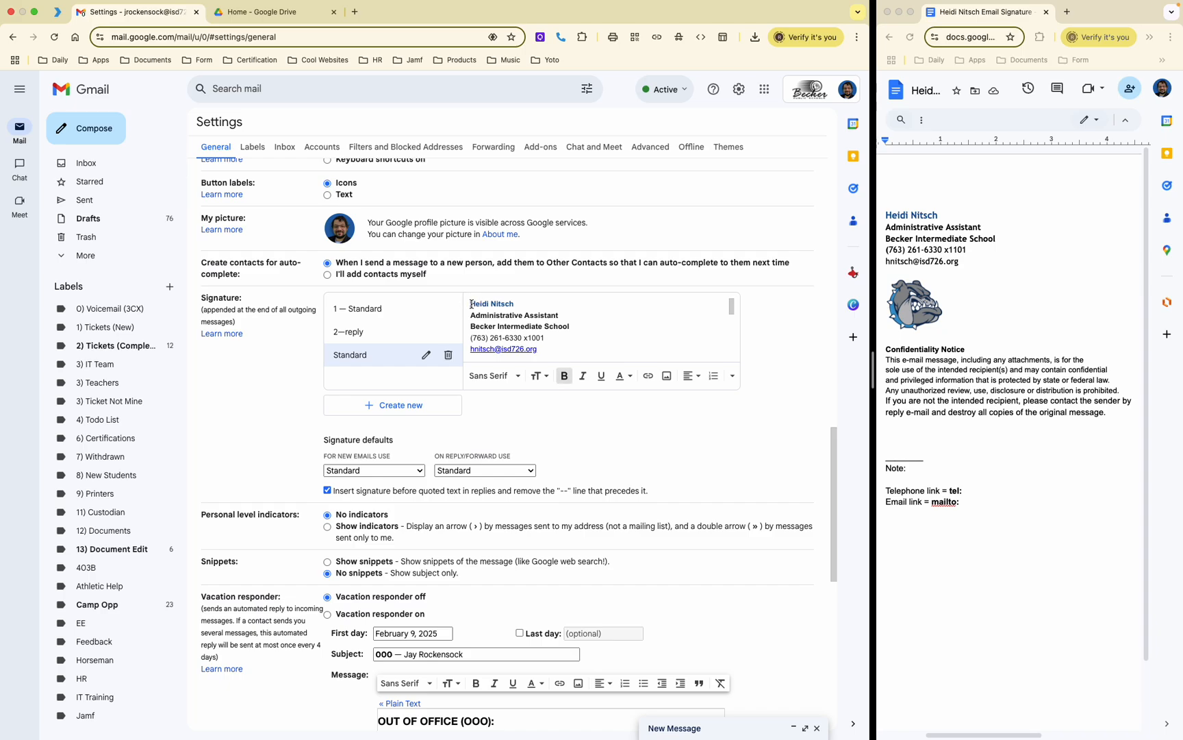
{"action": "key", "text": "Return"}
{"action": "key", "text": "Return"}
{"action": "key", "text": "Return"}
{"action": "key", "text": "Return"}
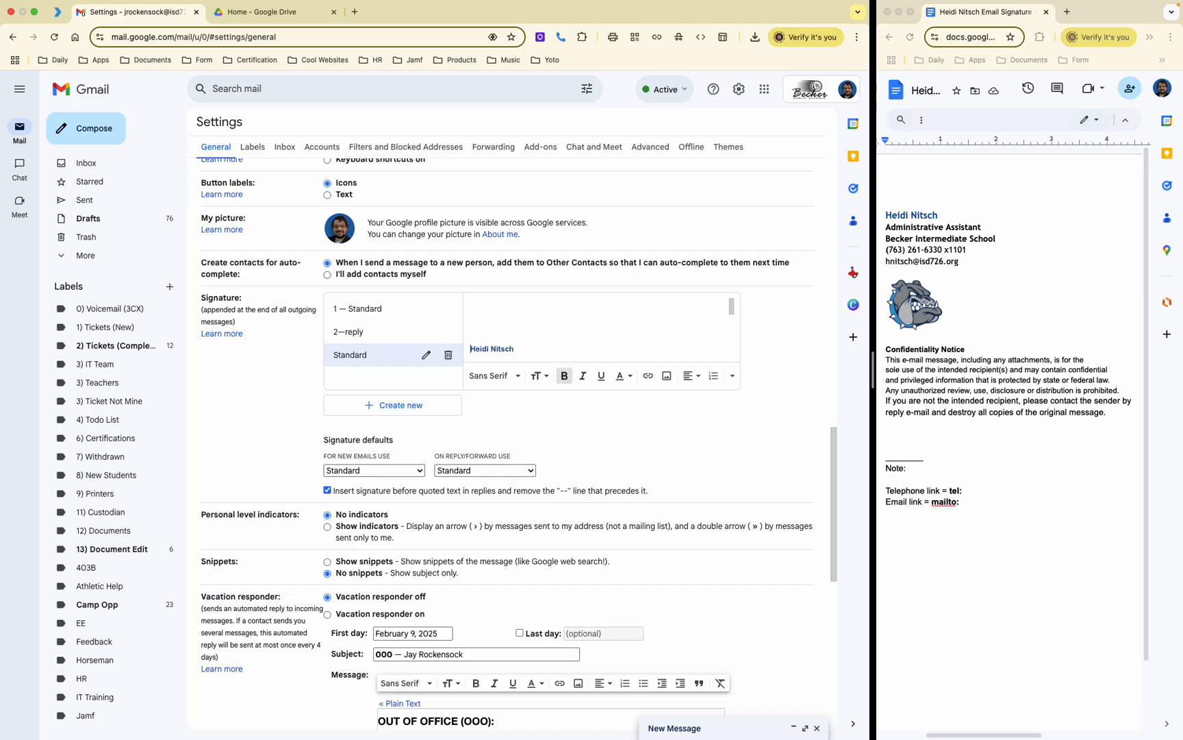
{"action": "left_click", "coordinate": [496, 300]}
{"action": "type", "text": "Hello"}
{"action": "double_click", "coordinate": [480, 304]}
{"action": "key", "text": "BackSpace"}
{"action": "scroll", "coordinate": [535, 409], "scroll_direction": "down", "scroll_amount": 8}
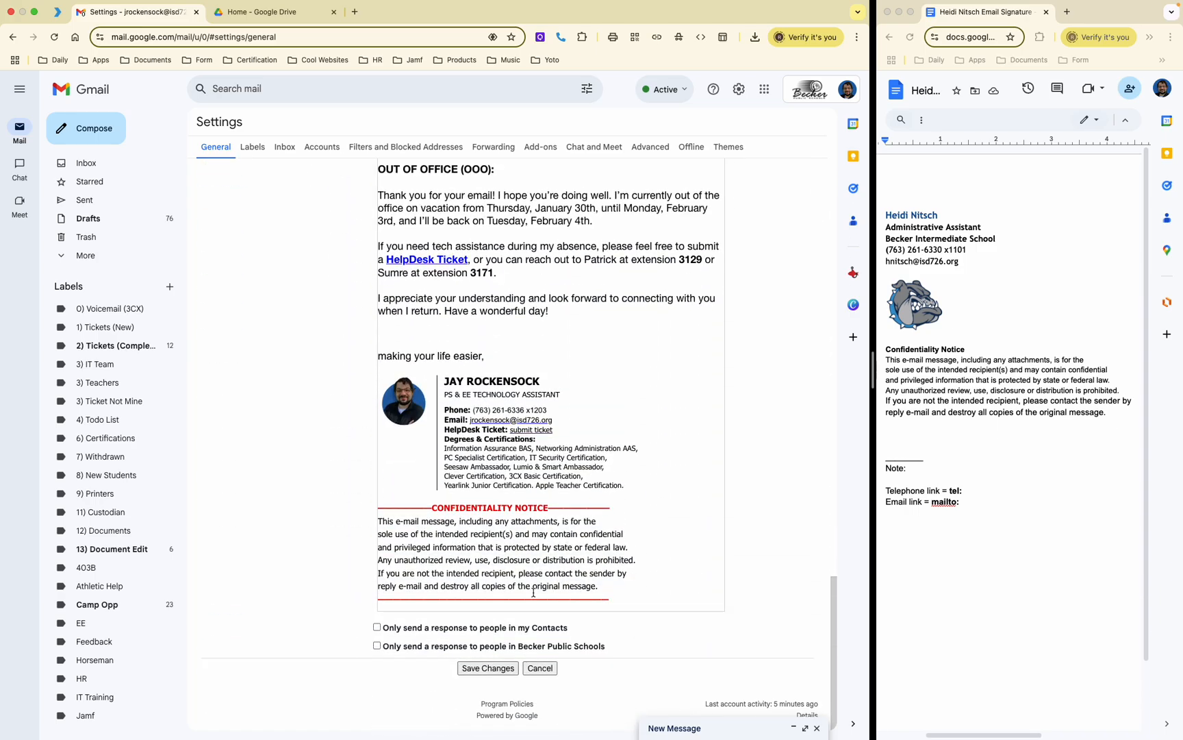
{"action": "left_click", "coordinate": [488, 668]}
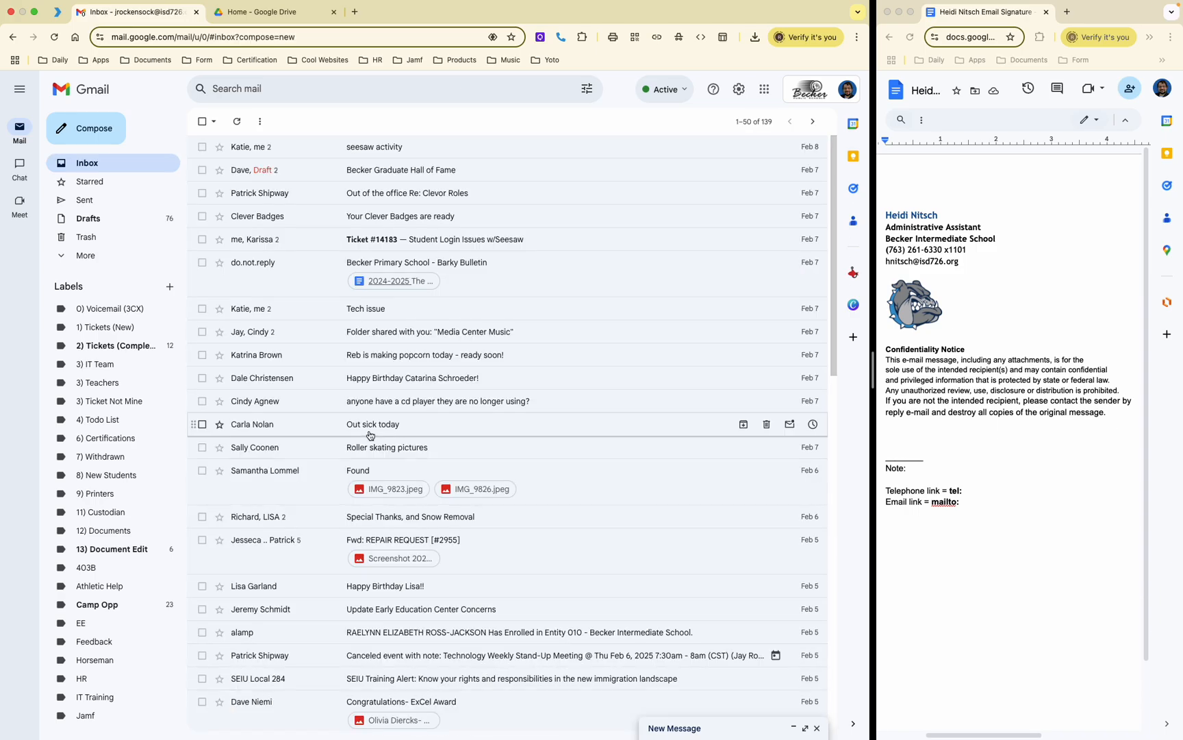
{"action": "left_click", "coordinate": [90, 130]}
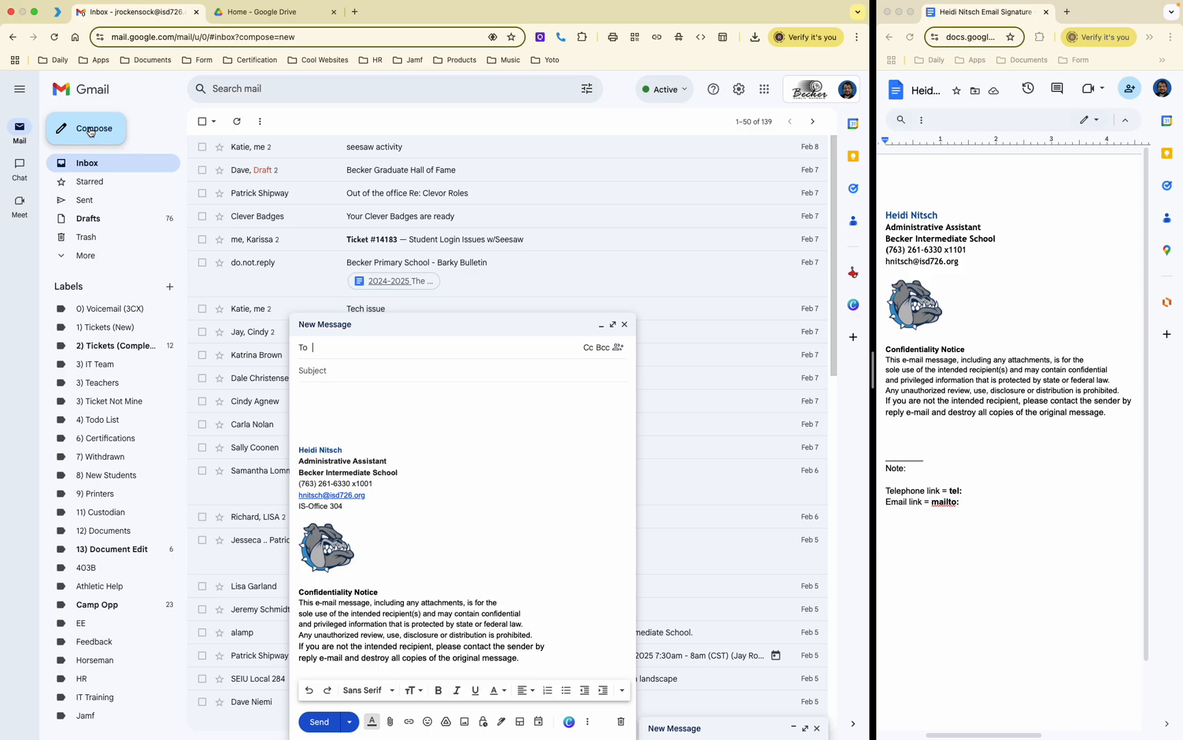
{"action": "left_click", "coordinate": [624, 324]}
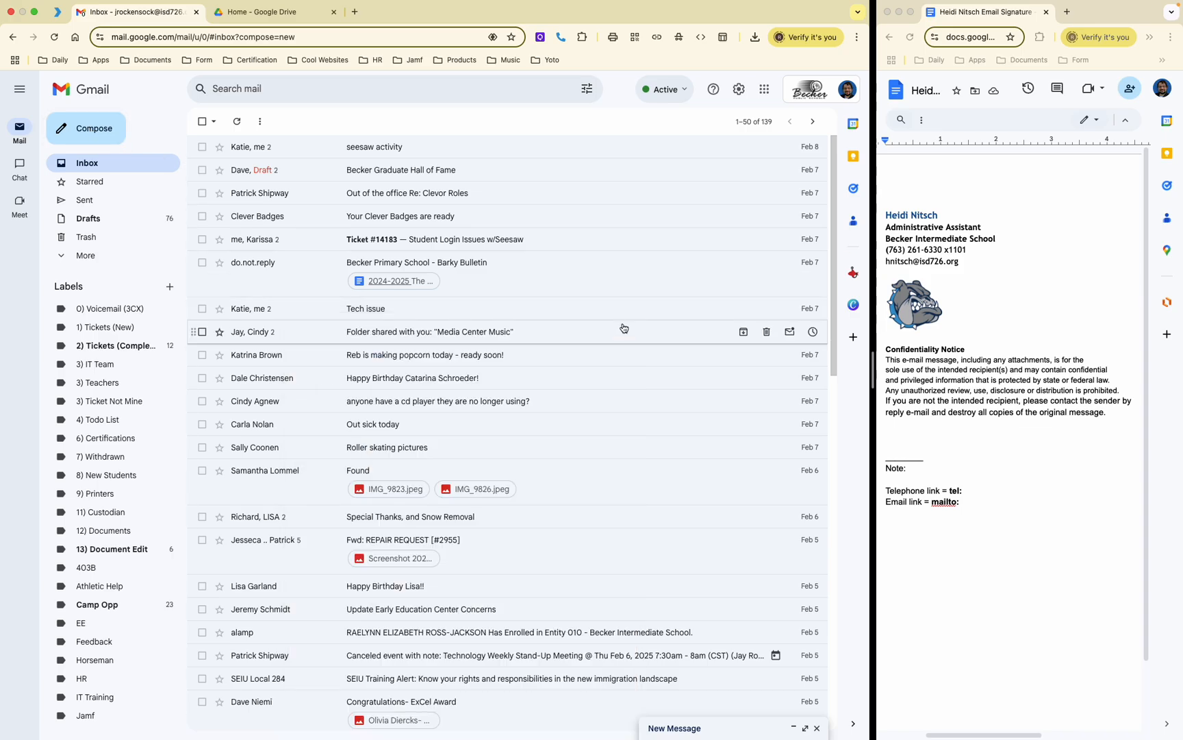
Step: Check the link previews on the phone number and email address in the document
{"action": "left_click", "coordinate": [979, 252]}
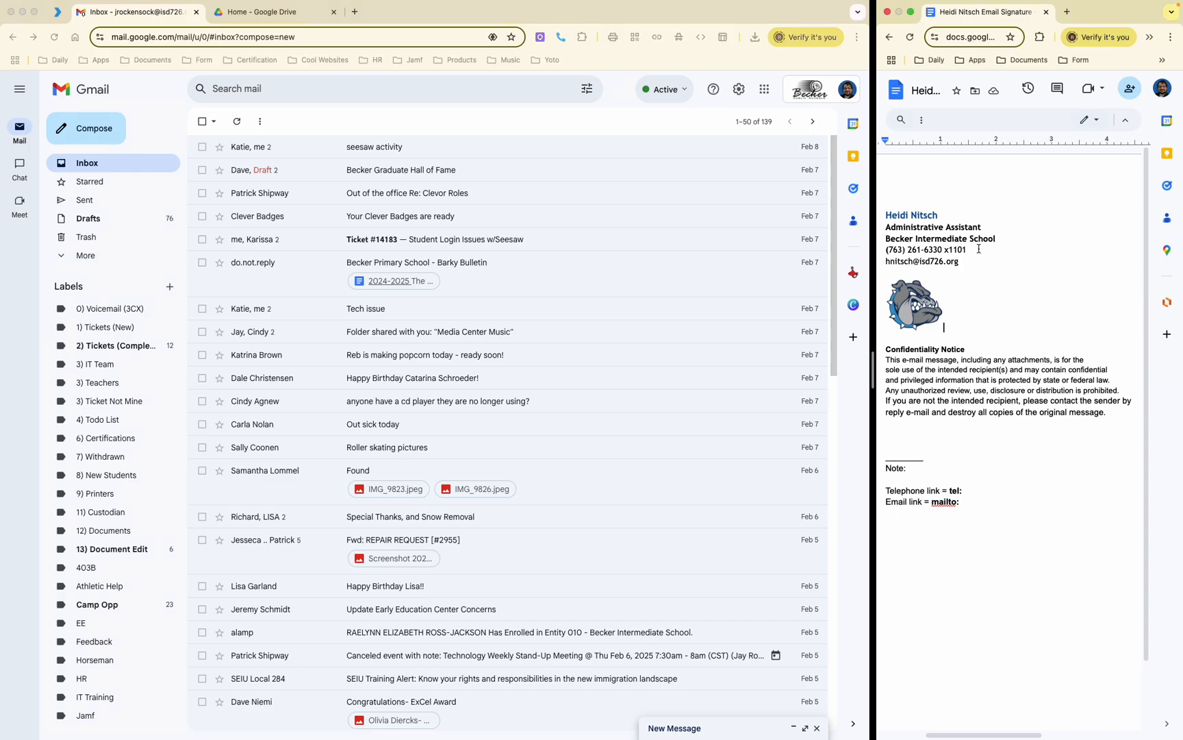
{"action": "left_click", "coordinate": [919, 250]}
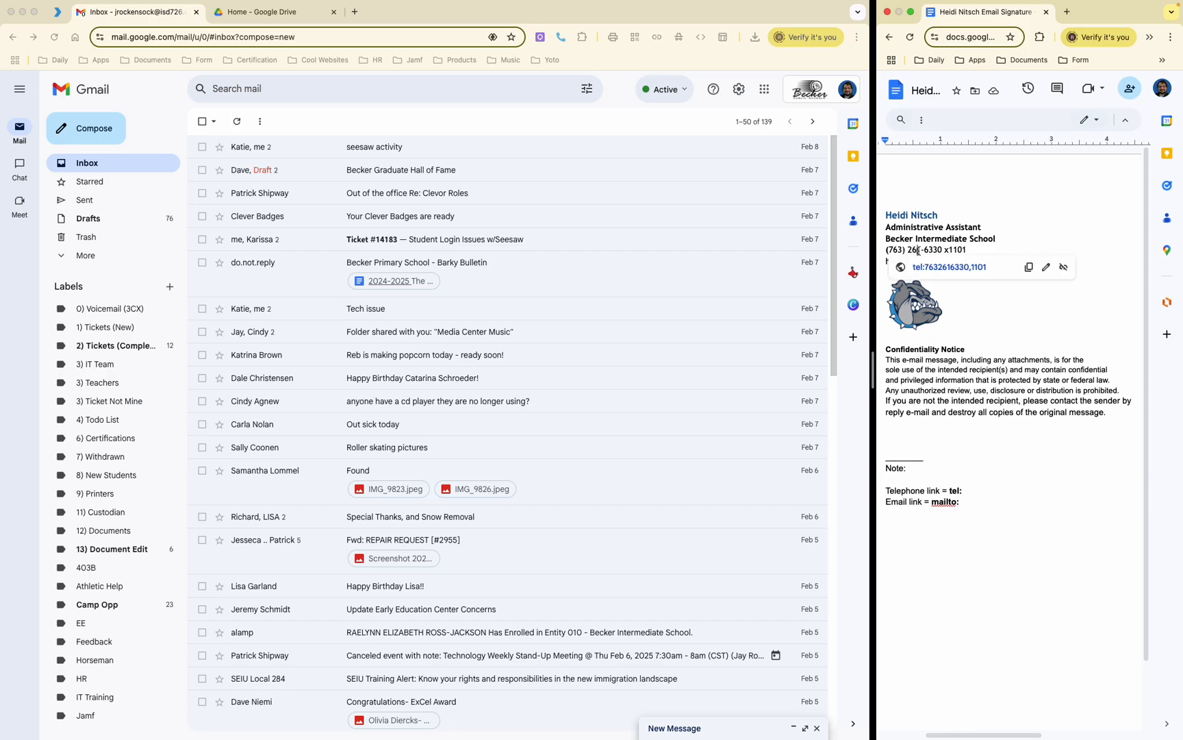
{"action": "left_click", "coordinate": [974, 227]}
{"action": "left_click", "coordinate": [932, 262]}
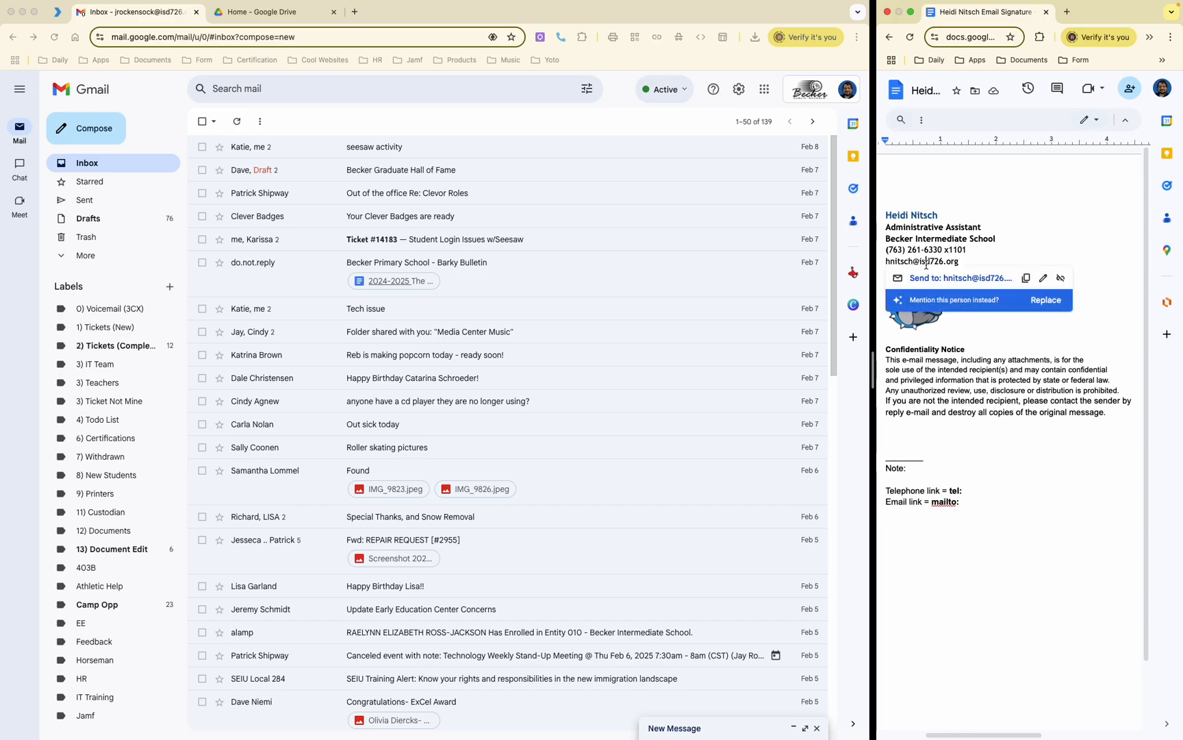
{"action": "left_click", "coordinate": [943, 250]}
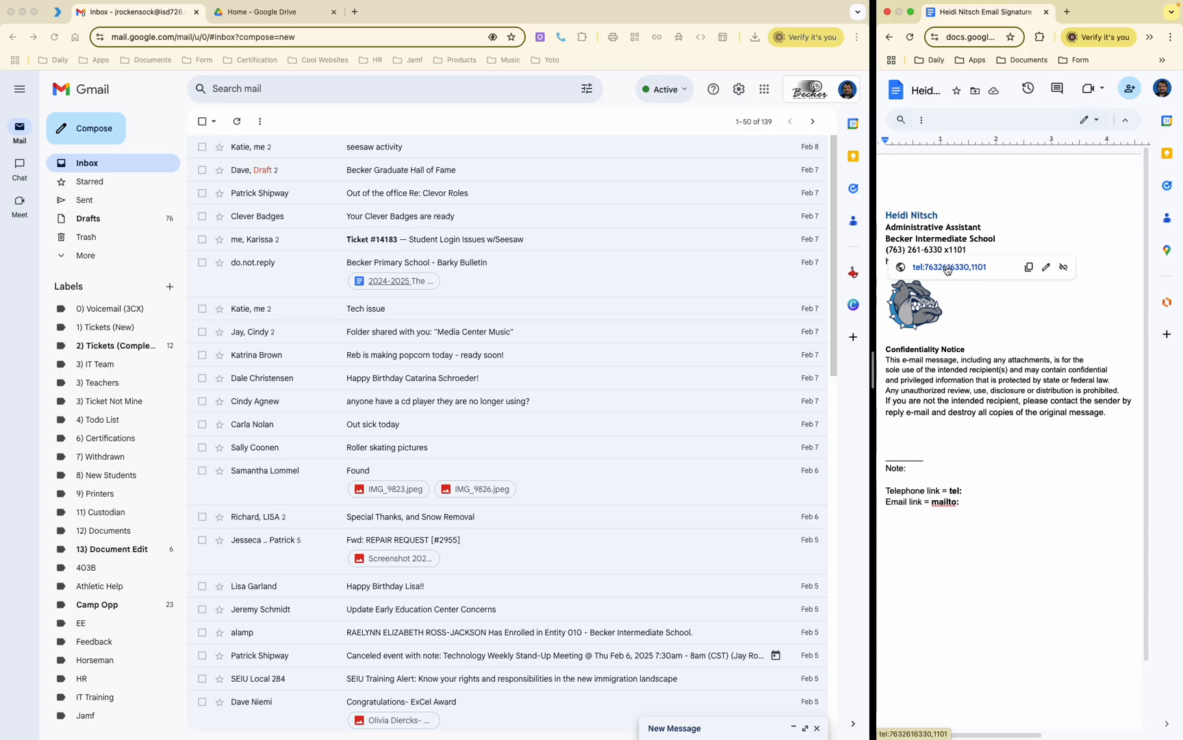
Step: Test the phone link, cancelling the 3CX prompt and closing its tab, then test the mailto link
{"action": "left_click", "coordinate": [947, 269]}
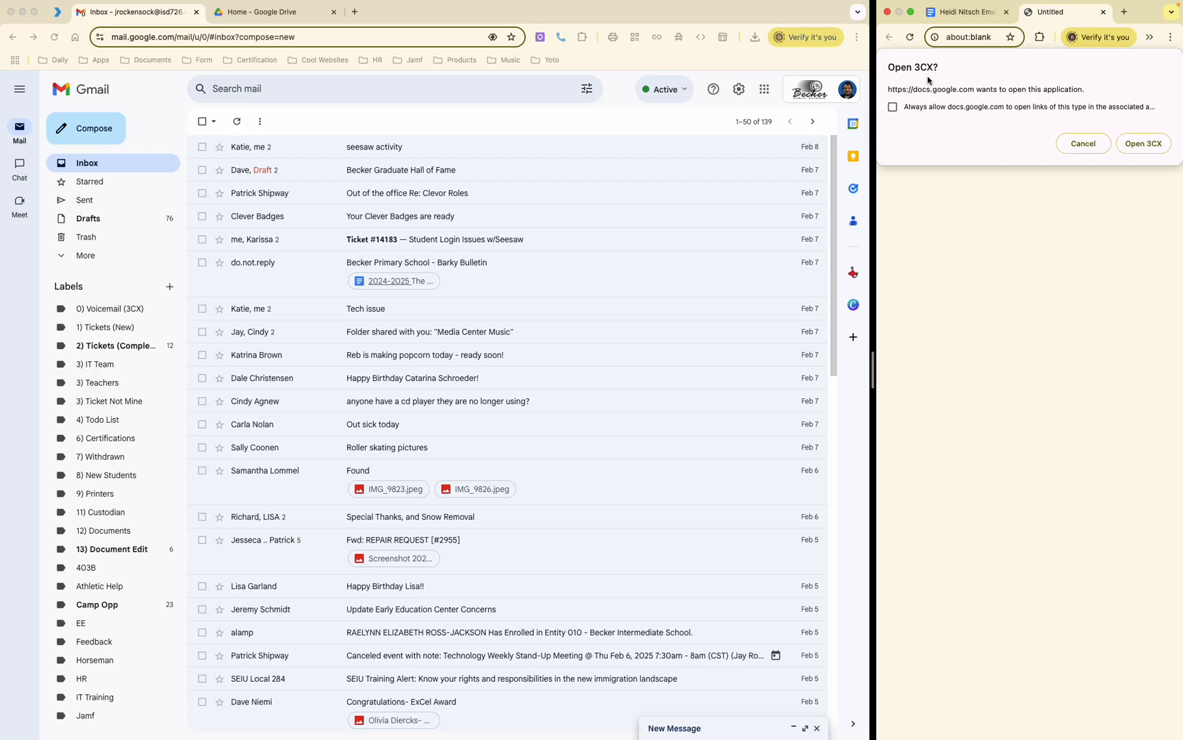
{"action": "left_click", "coordinate": [1084, 144]}
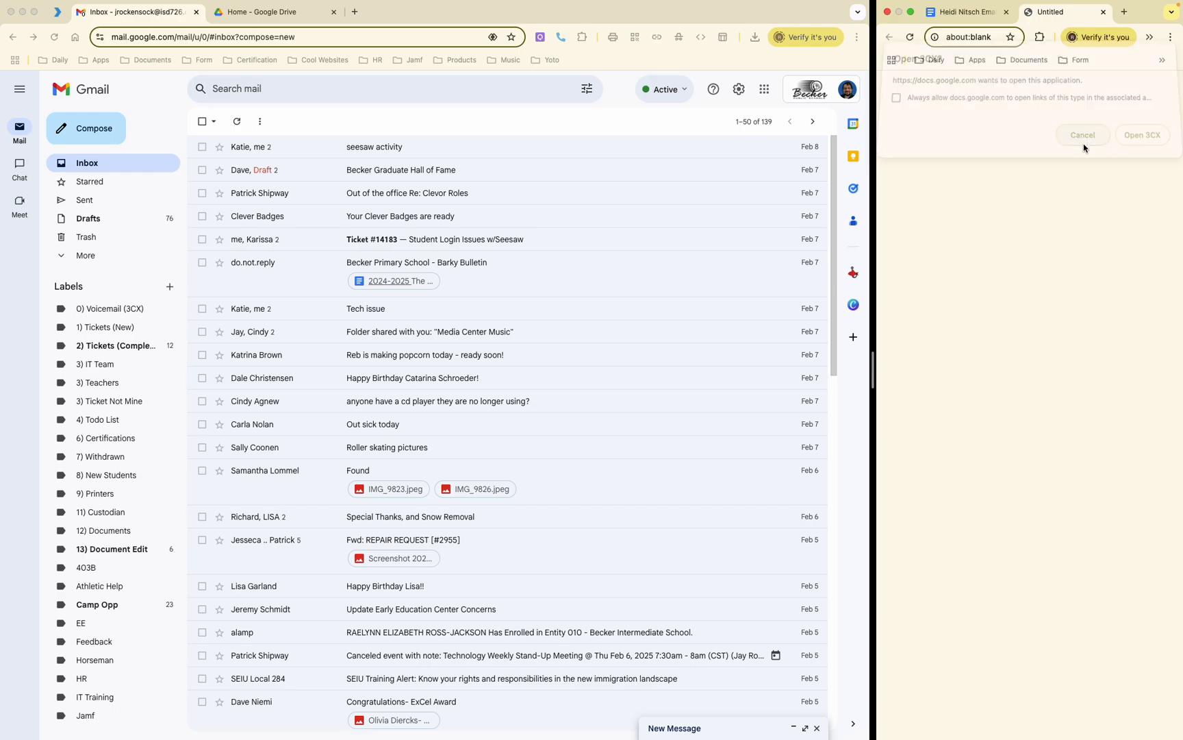
{"action": "left_click", "coordinate": [1103, 12]}
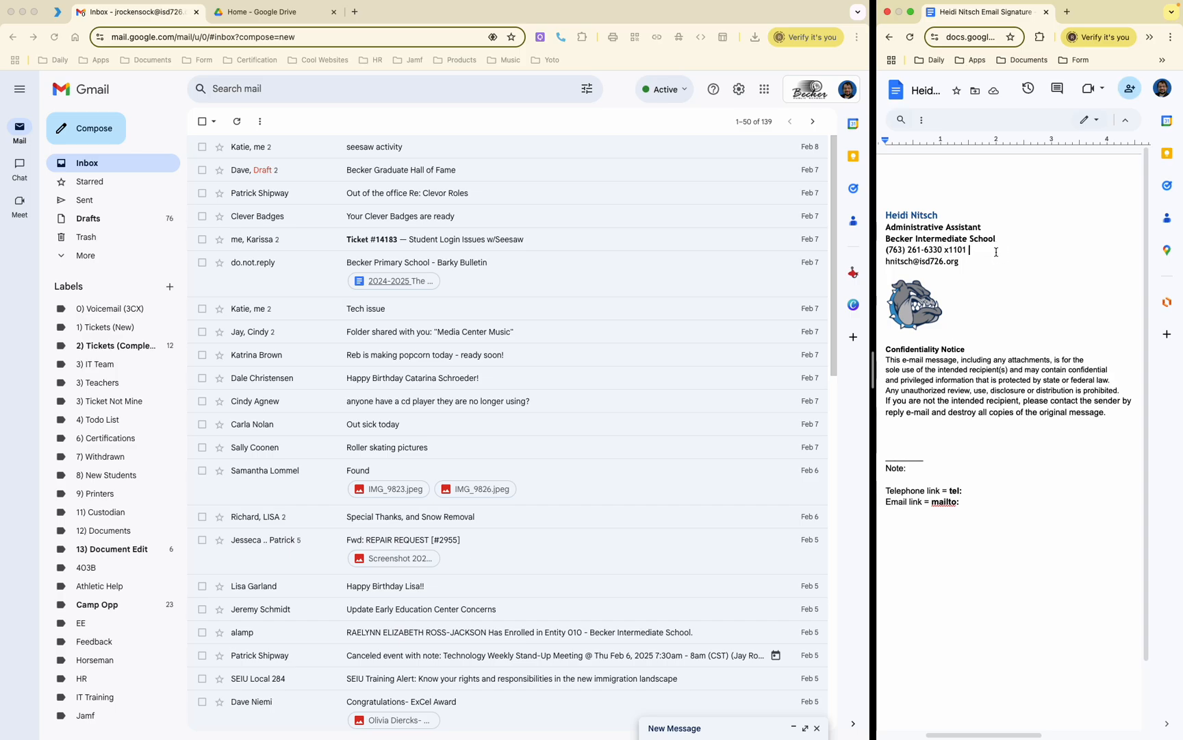
{"action": "left_click", "coordinate": [921, 261]}
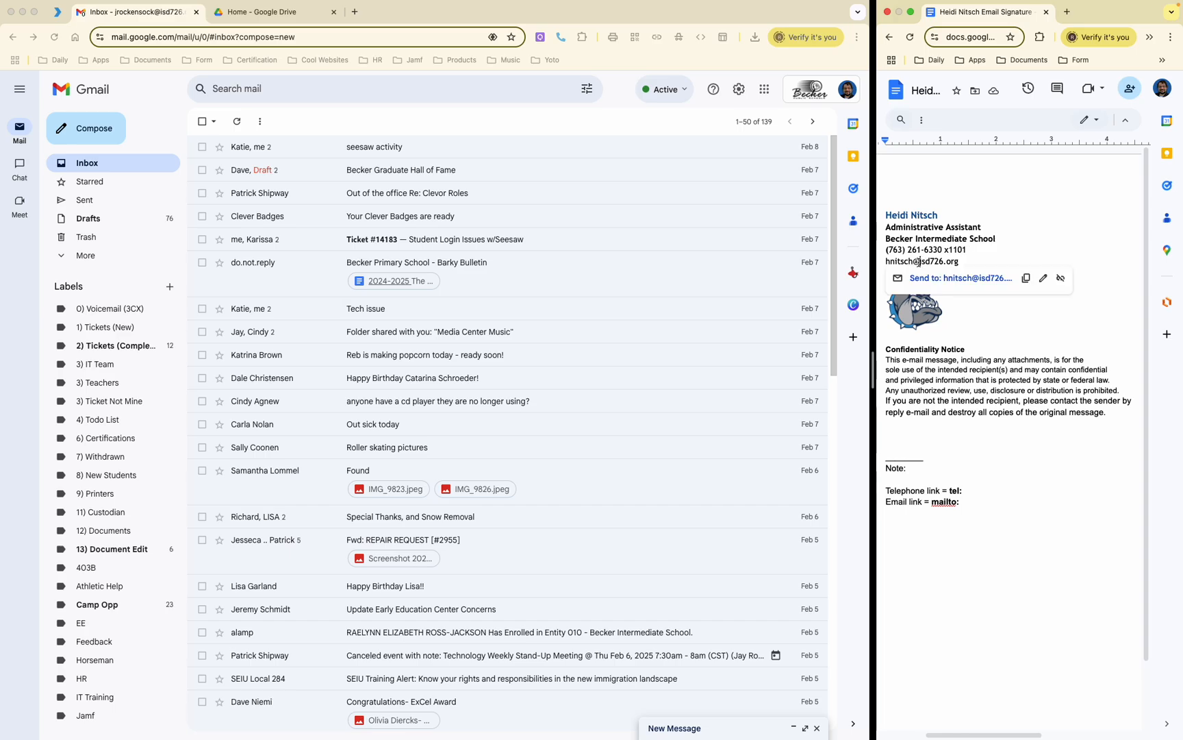
{"action": "left_click", "coordinate": [965, 278]}
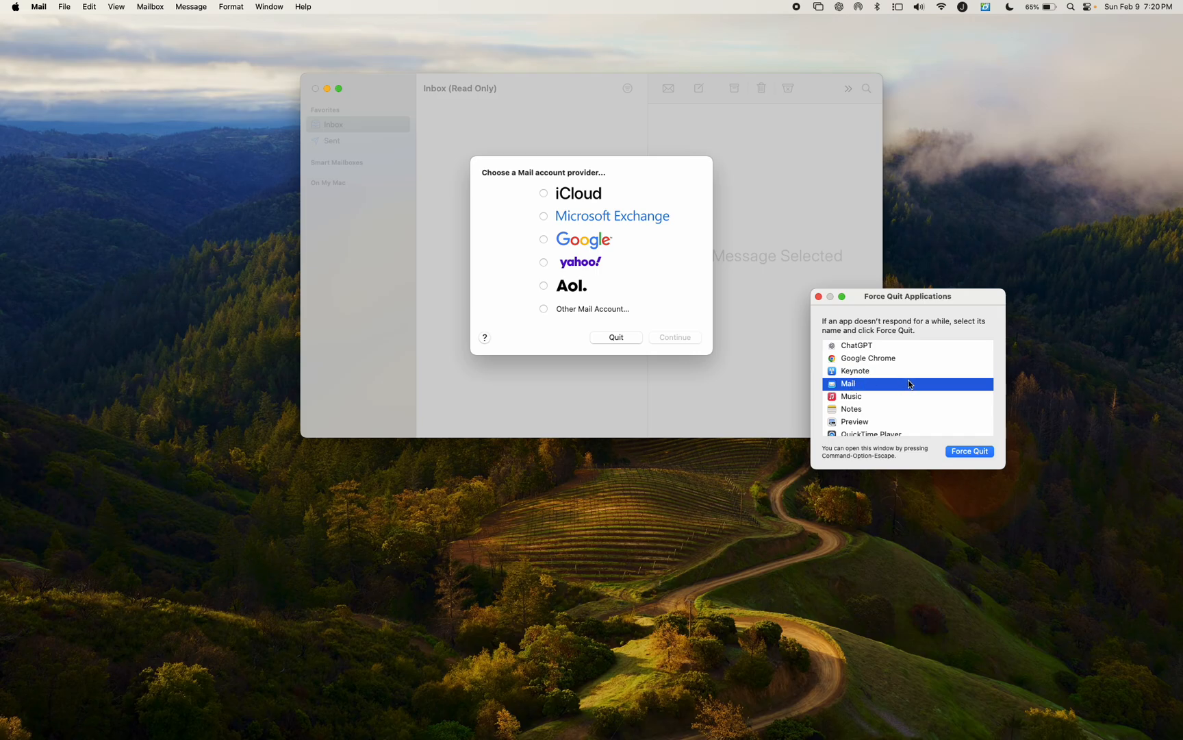
Step: Force quit Mail, confirm, and close the Force Quit Applications window
{"action": "left_click", "coordinate": [966, 452]}
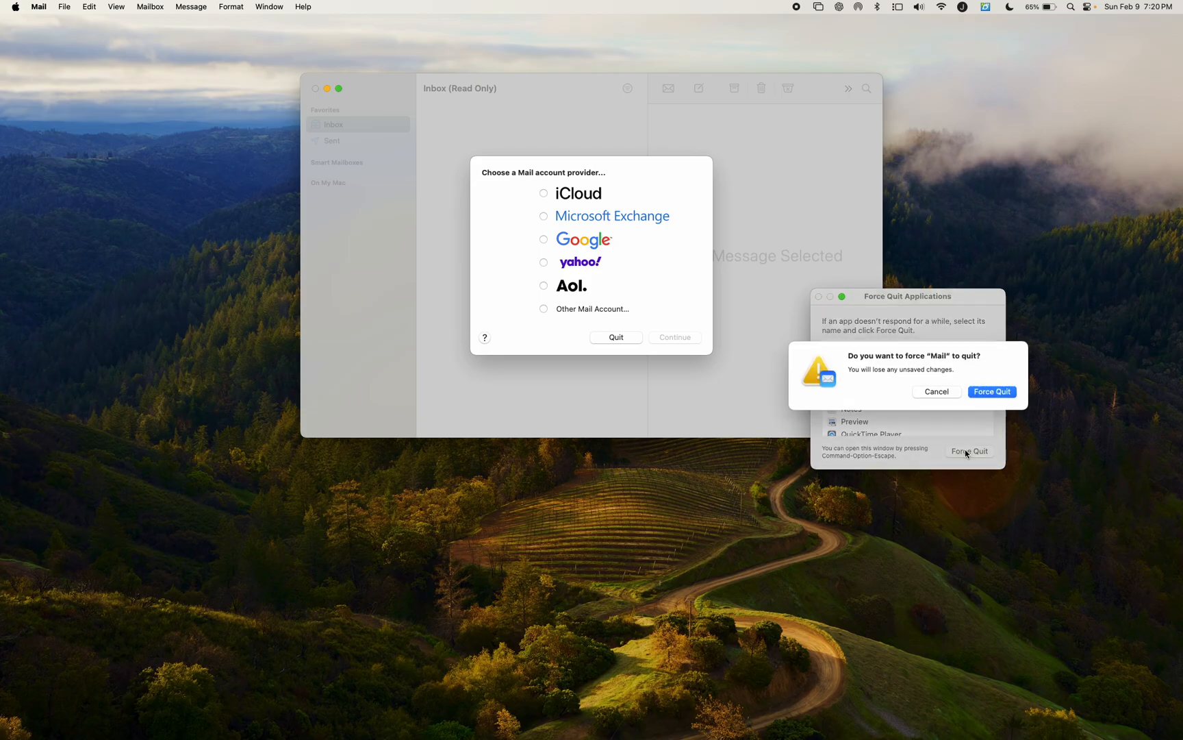
{"action": "left_click", "coordinate": [996, 396]}
{"action": "left_click", "coordinate": [819, 296]}
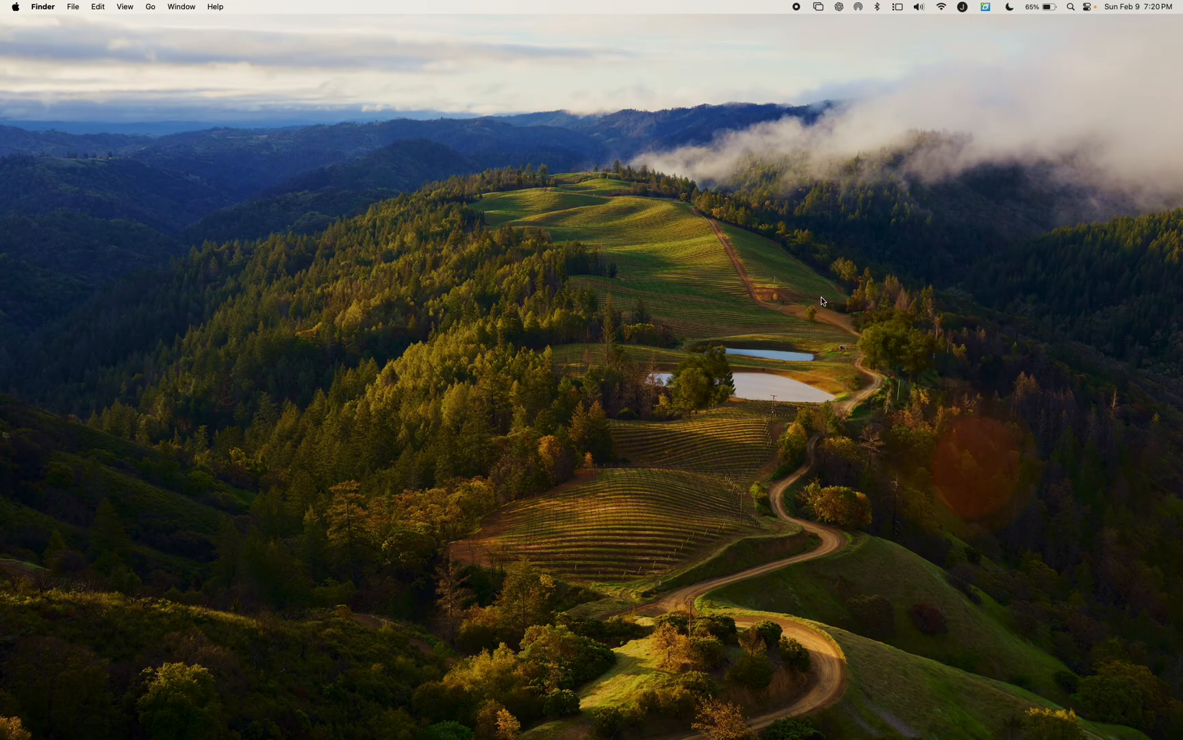
Step: Return to the Gmail and Docs space and add 'Facebook' after the email address
{"action": "key", "text": "ctrl+Right"}
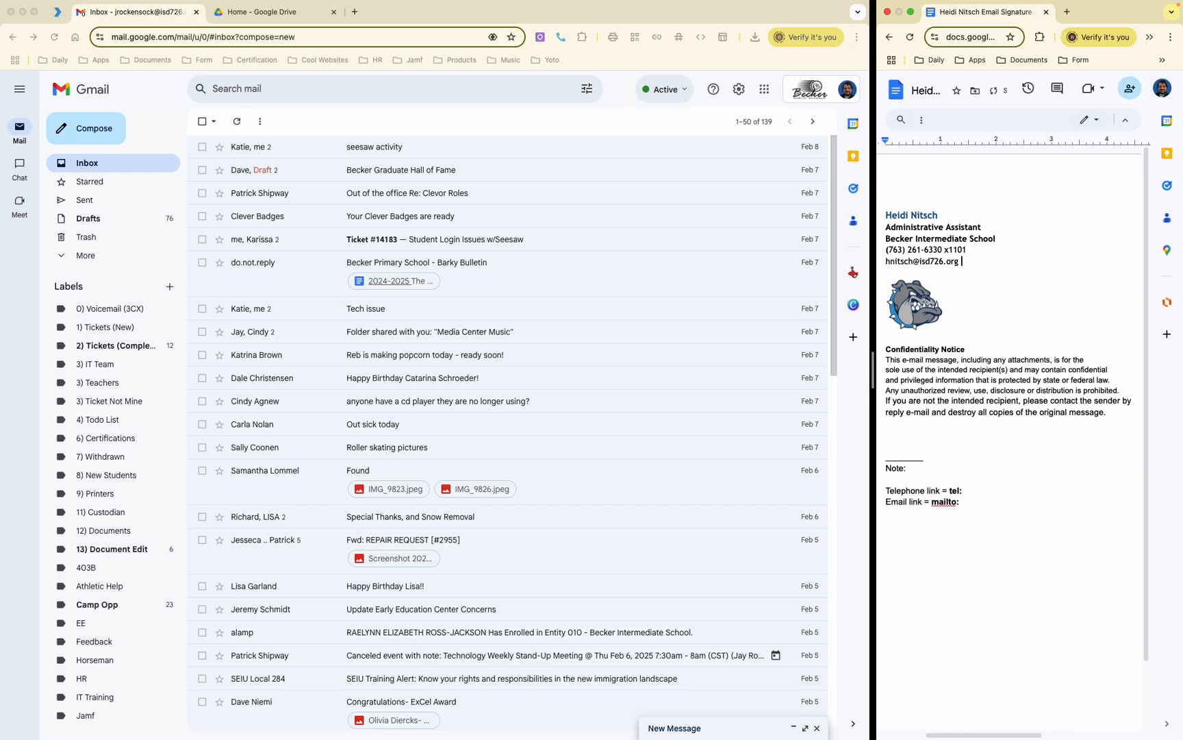
{"action": "type", "text": "Facebook"}
{"action": "double_click", "coordinate": [982, 261]}
{"action": "right_click", "coordinate": [982, 261]}
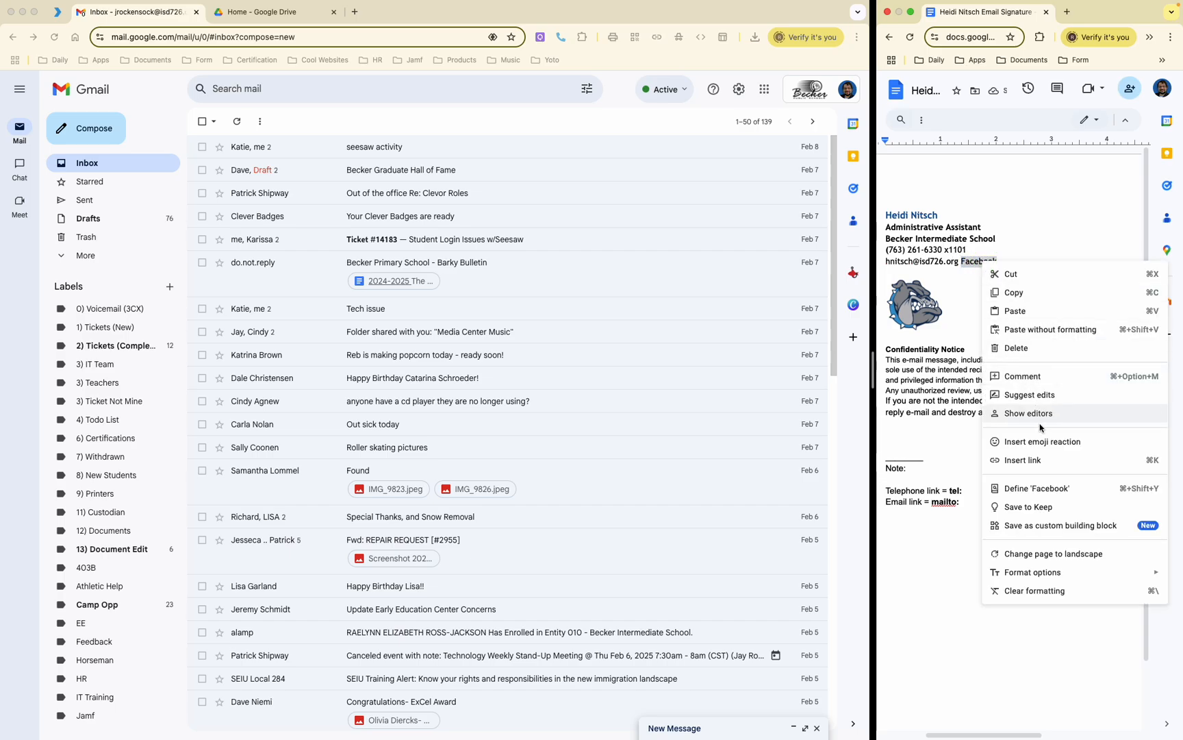
{"action": "left_click", "coordinate": [1037, 460]}
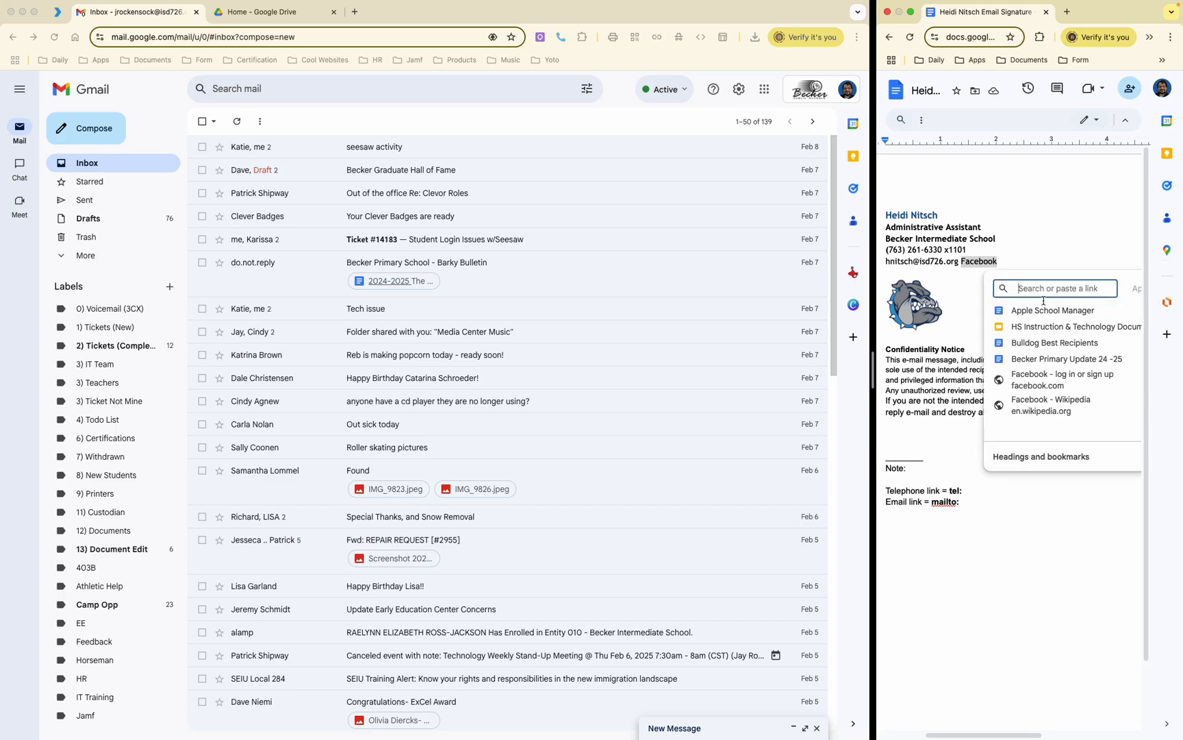
{"action": "type", "text": "www.fac"}
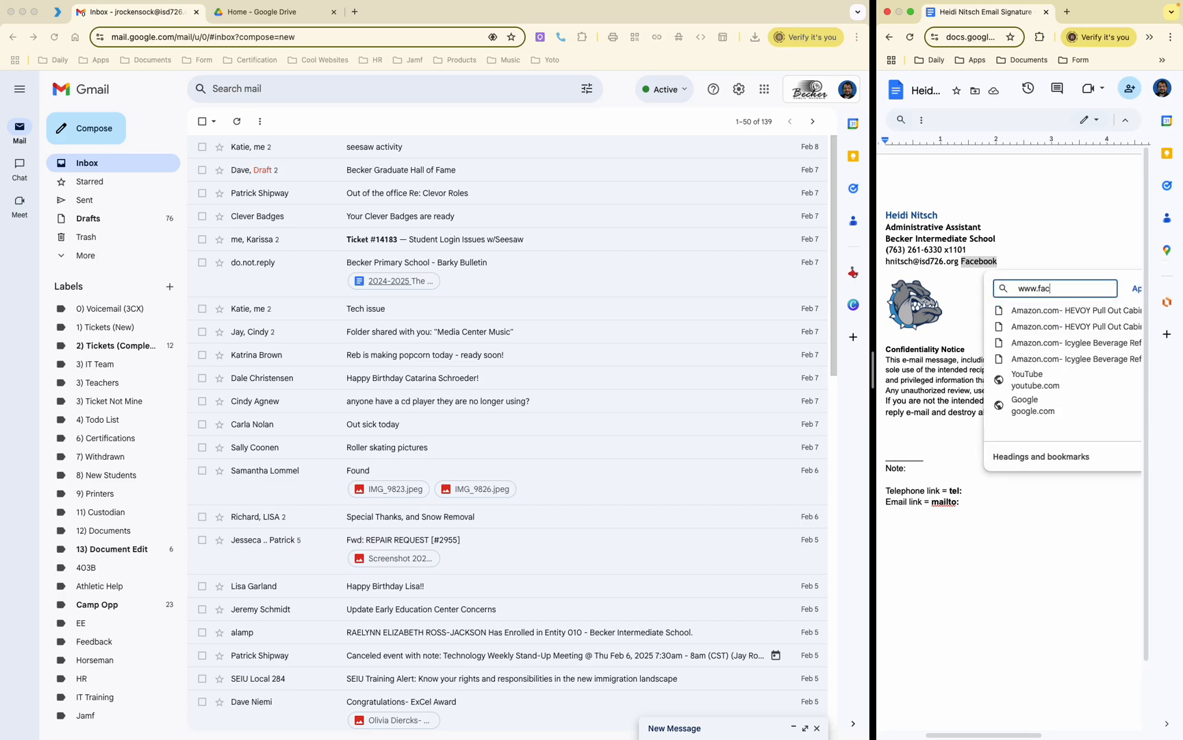
{"action": "type", "text": "ebook.c"}
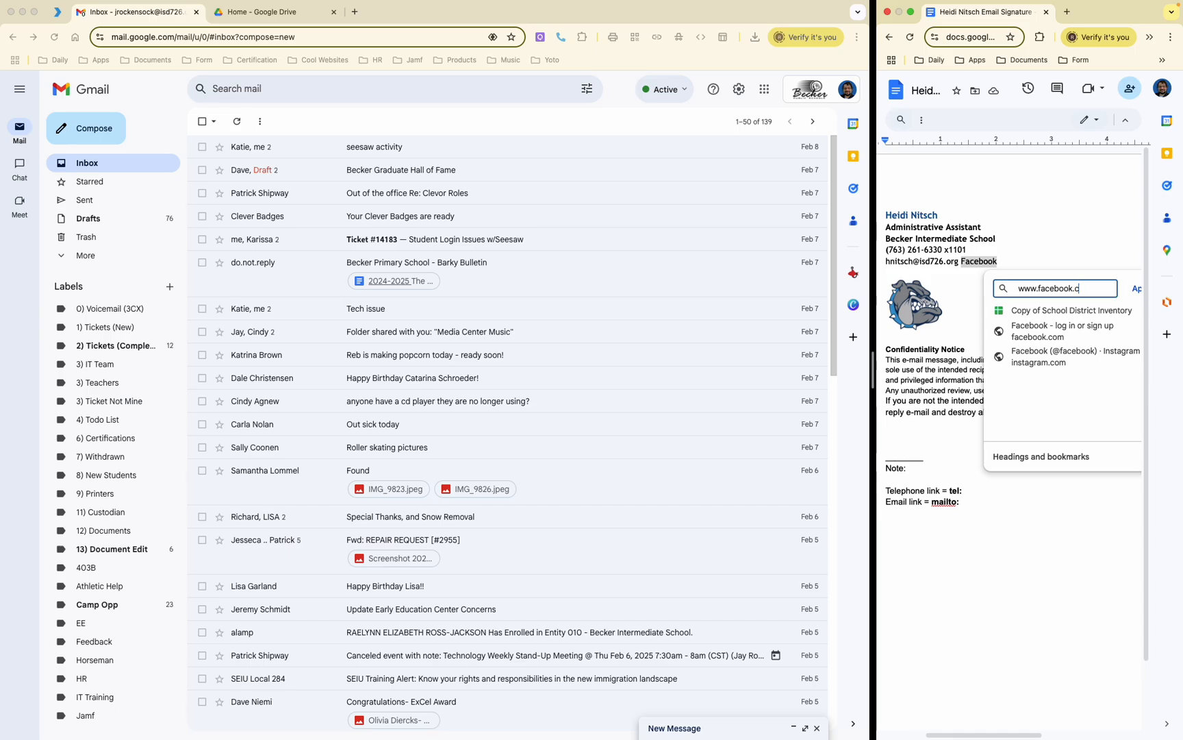
{"action": "type", "text": "om"}
{"action": "key", "text": "Return"}
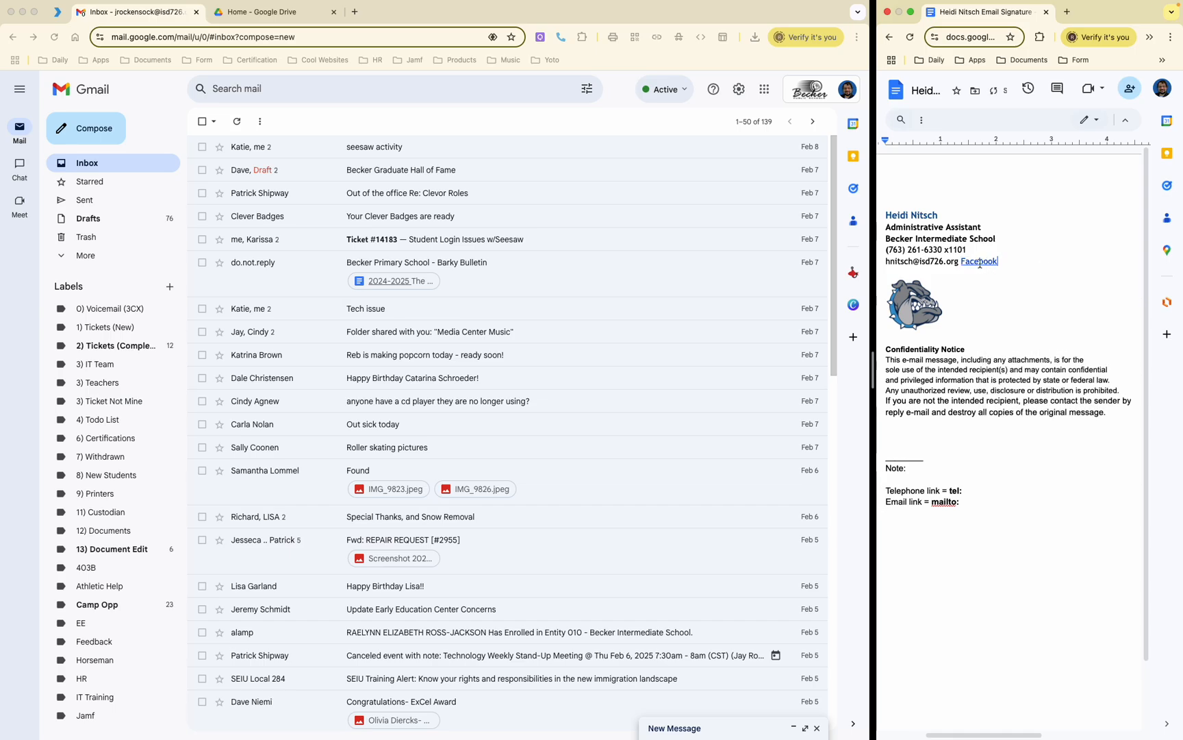
{"action": "left_click_drag", "start_coordinate": [1001, 263], "coordinate": [961, 264]}
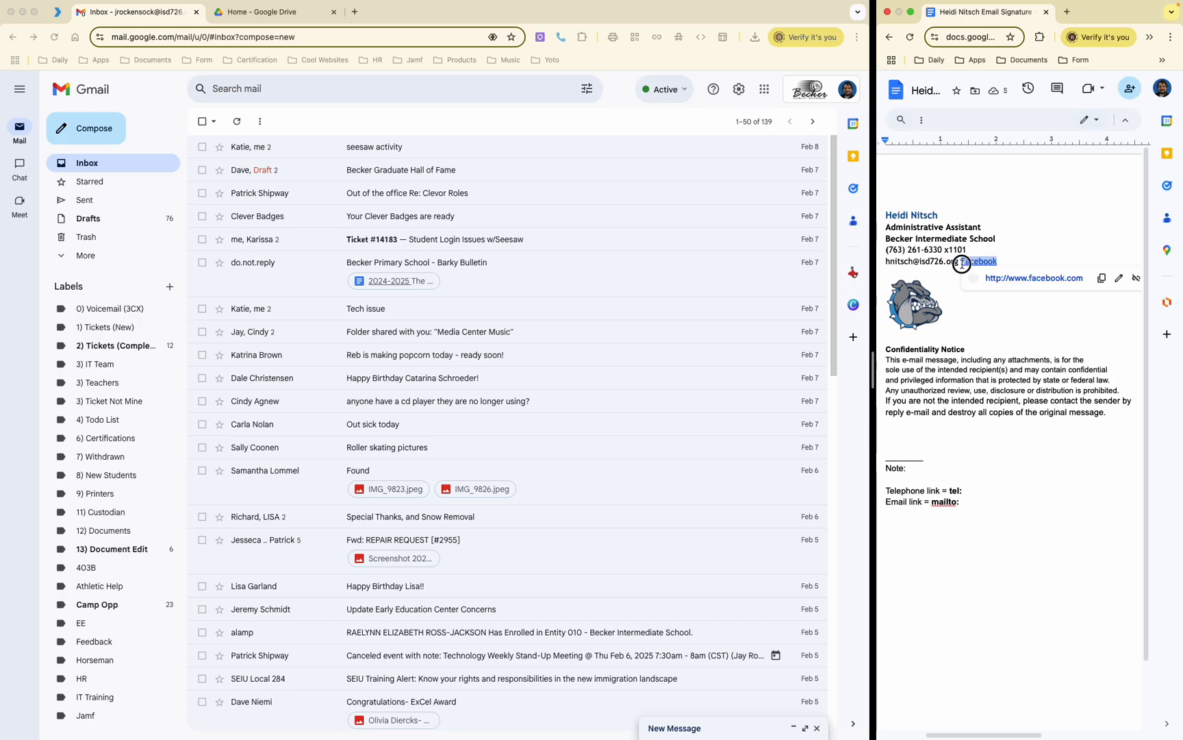
{"action": "key", "text": "BackSpace"}
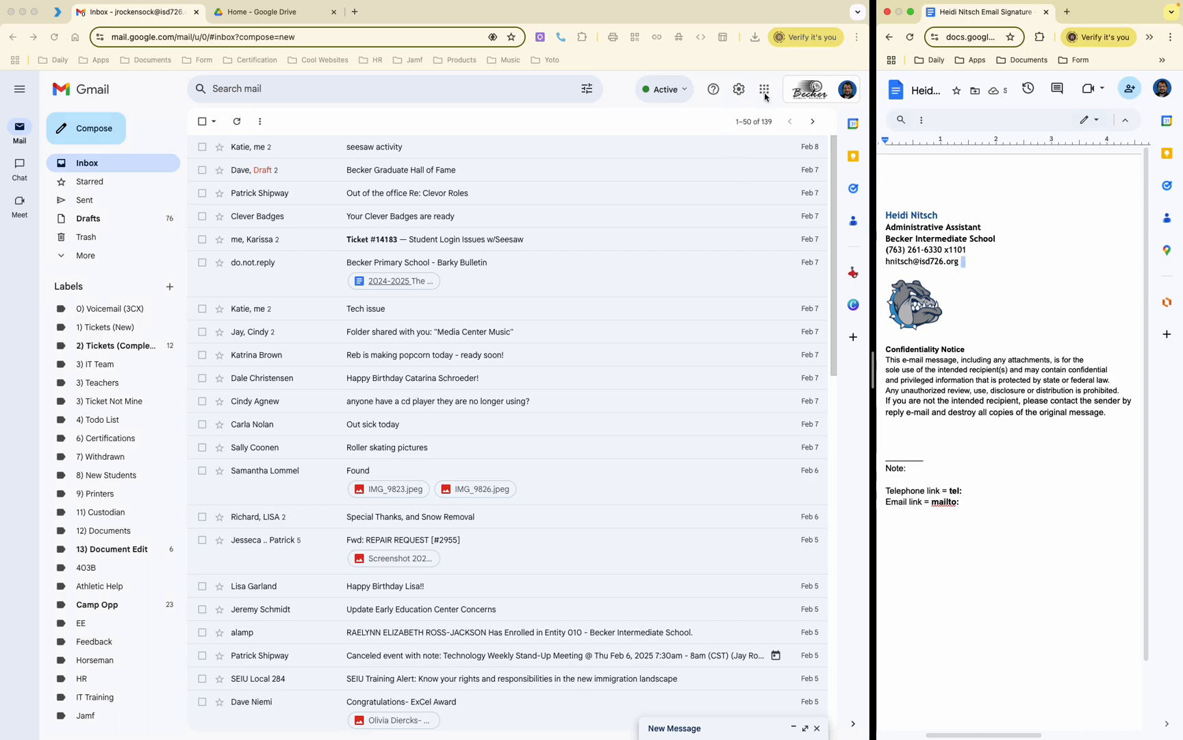
Step: Open Gmail's full settings and bring up the Standard signature for editing
{"action": "left_click", "coordinate": [739, 90]}
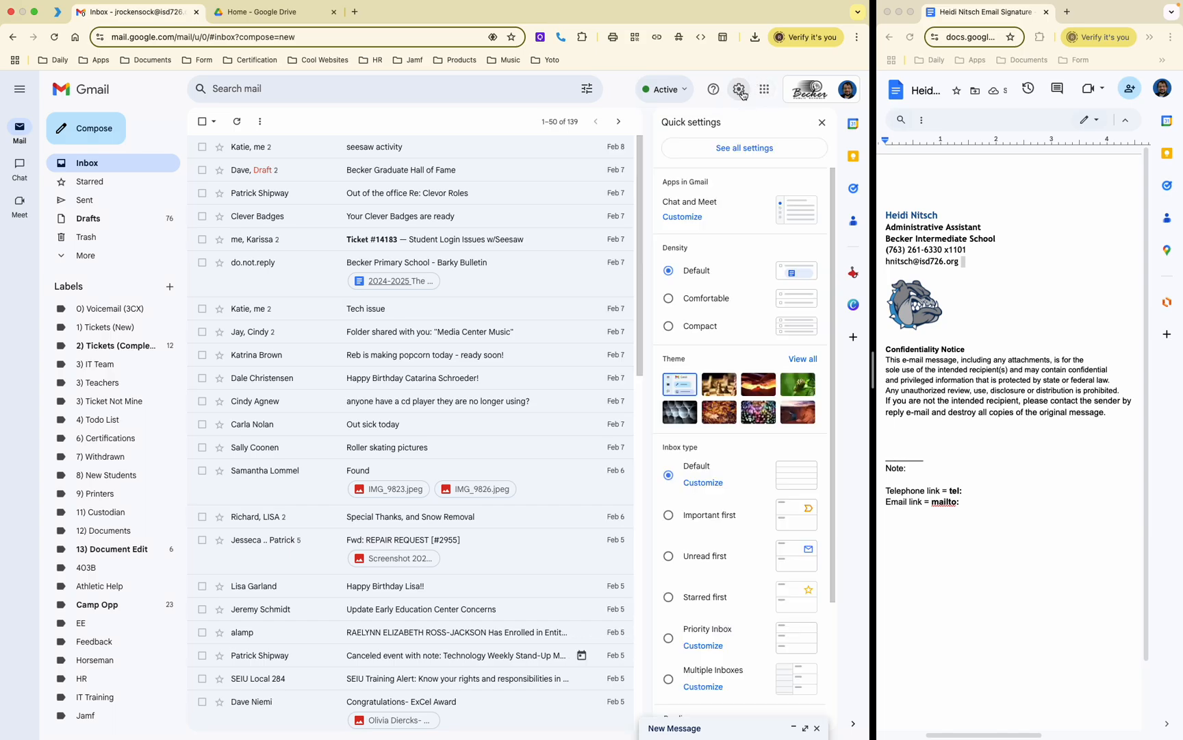
{"action": "left_click", "coordinate": [744, 145]}
{"action": "scroll", "coordinate": [418, 199], "scroll_direction": "down", "scroll_amount": 2}
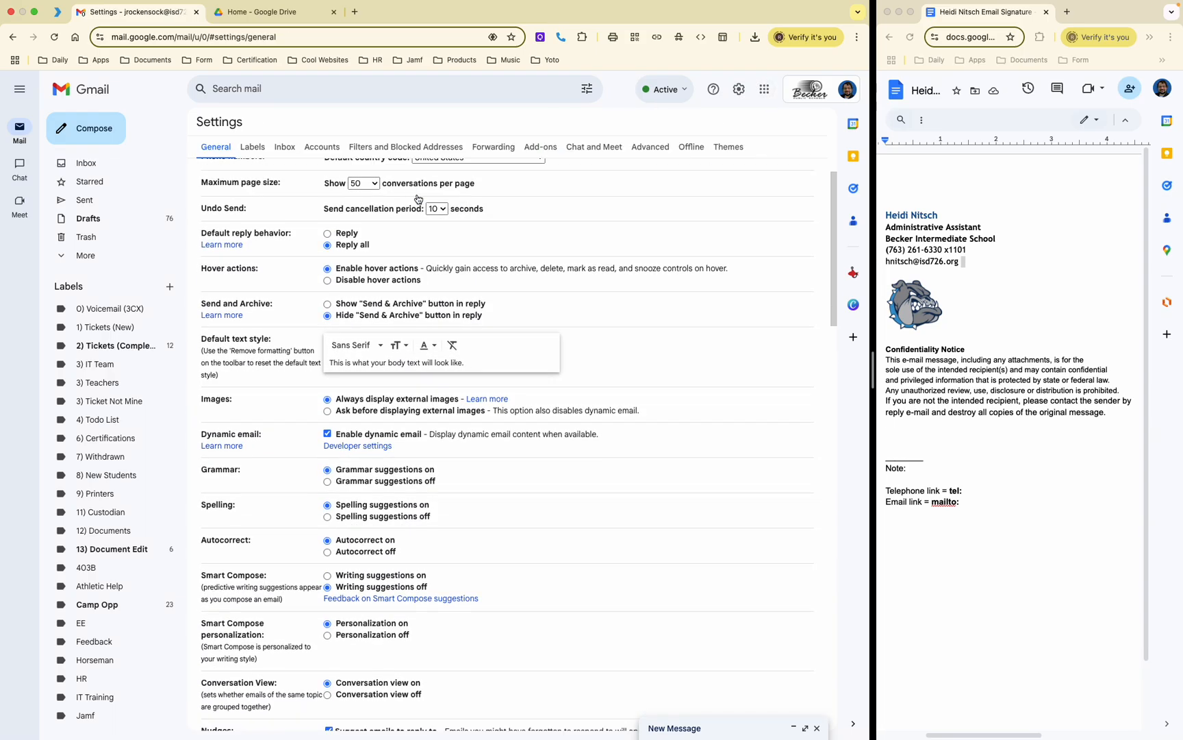
{"action": "scroll", "coordinate": [418, 200], "scroll_direction": "down", "scroll_amount": 15}
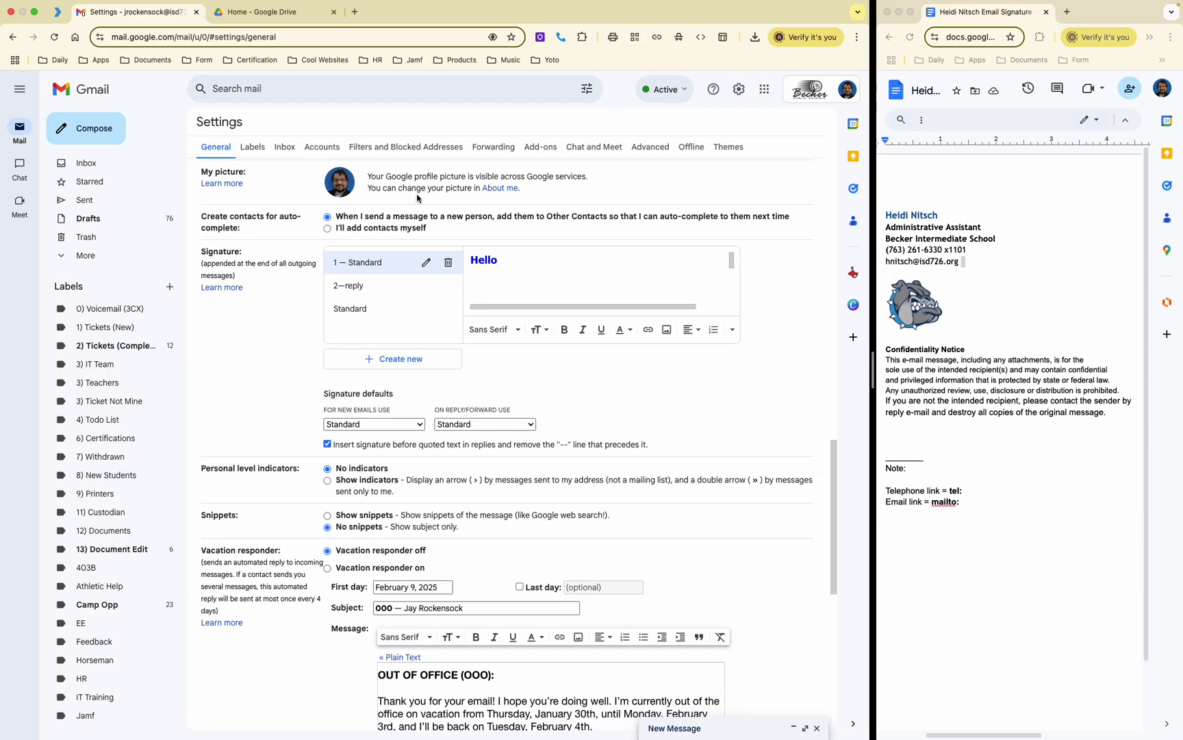
{"action": "left_click", "coordinate": [363, 307]}
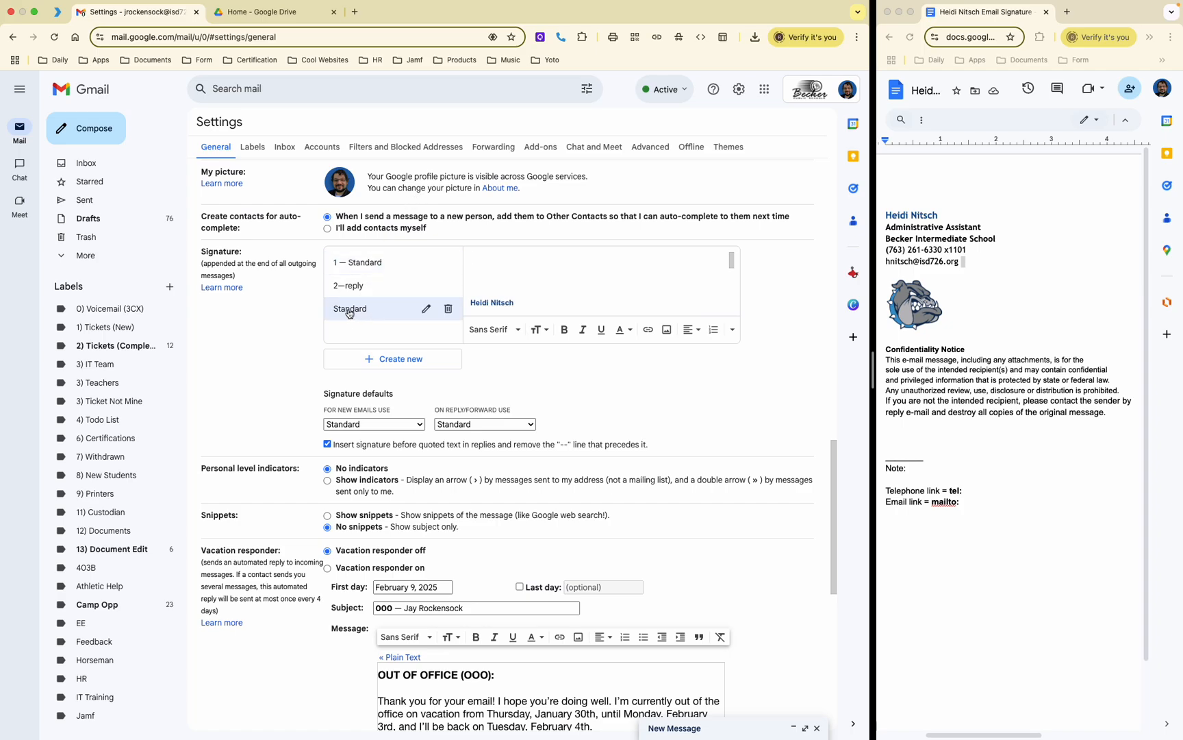
{"action": "scroll", "coordinate": [510, 301], "scroll_direction": "down", "scroll_amount": 3}
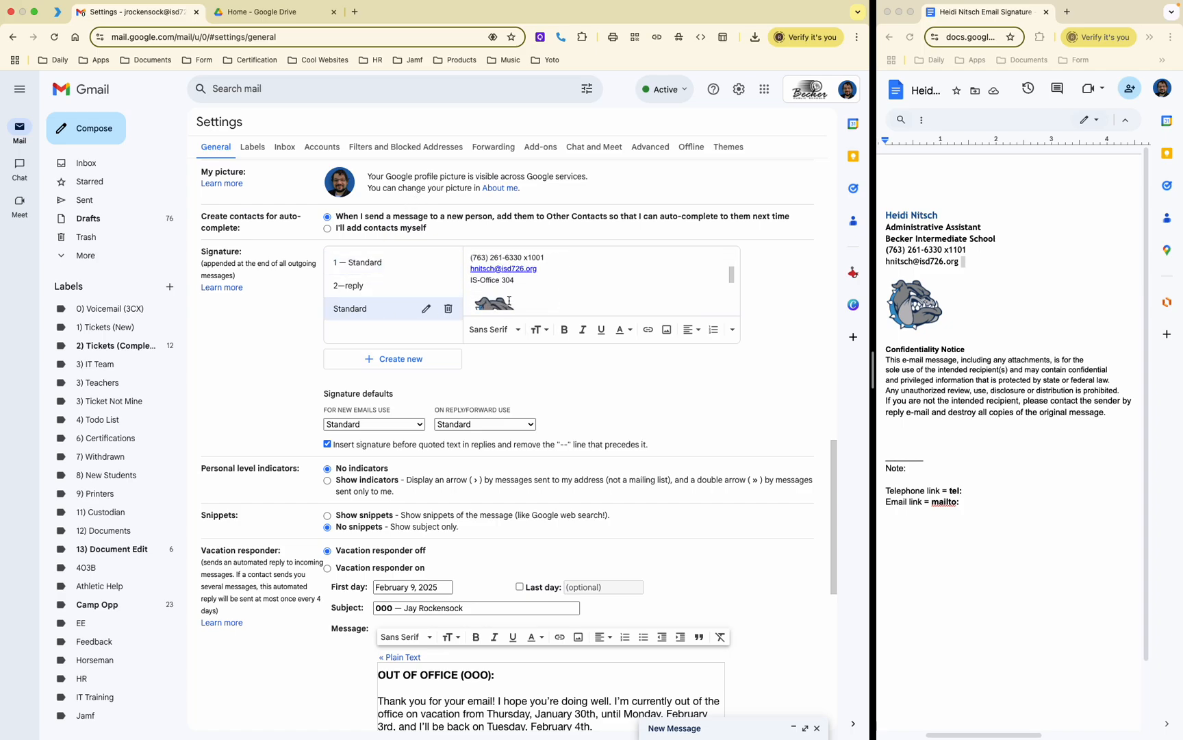
{"action": "scroll", "coordinate": [510, 302], "scroll_direction": "up", "scroll_amount": 1}
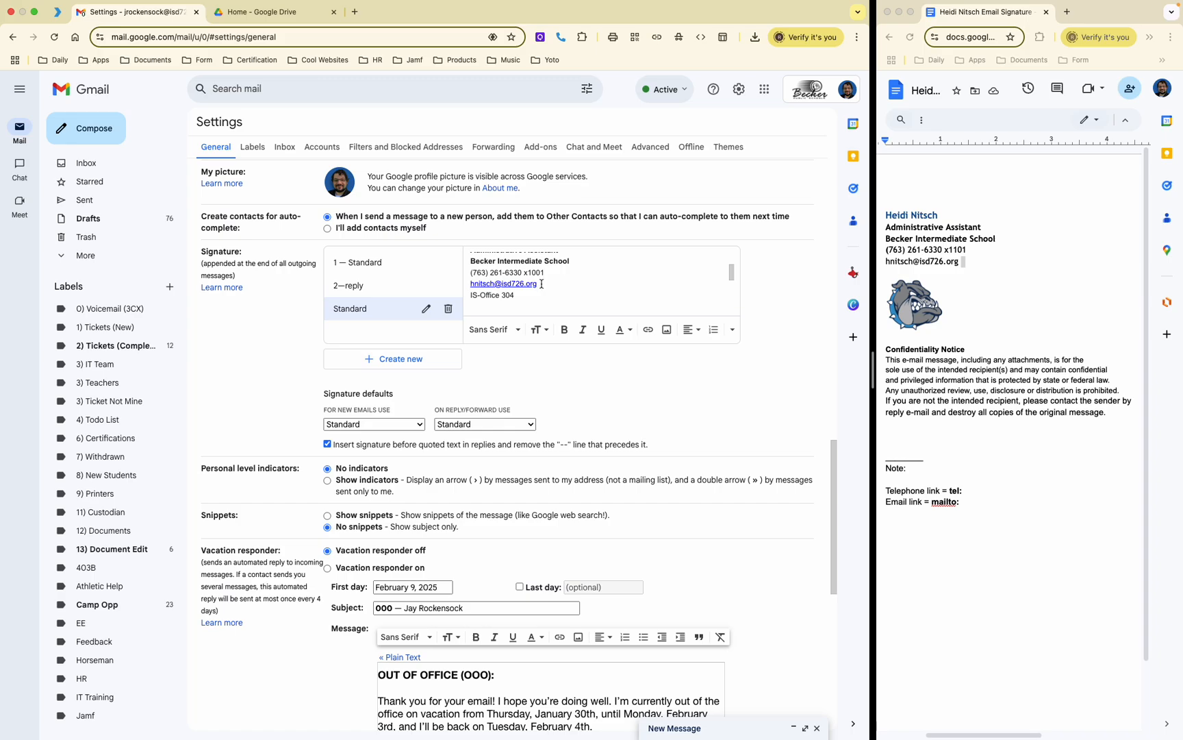
Step: Select the signature's email address and check its link in the link editor
{"action": "left_click_drag", "start_coordinate": [541, 285], "coordinate": [471, 286]}
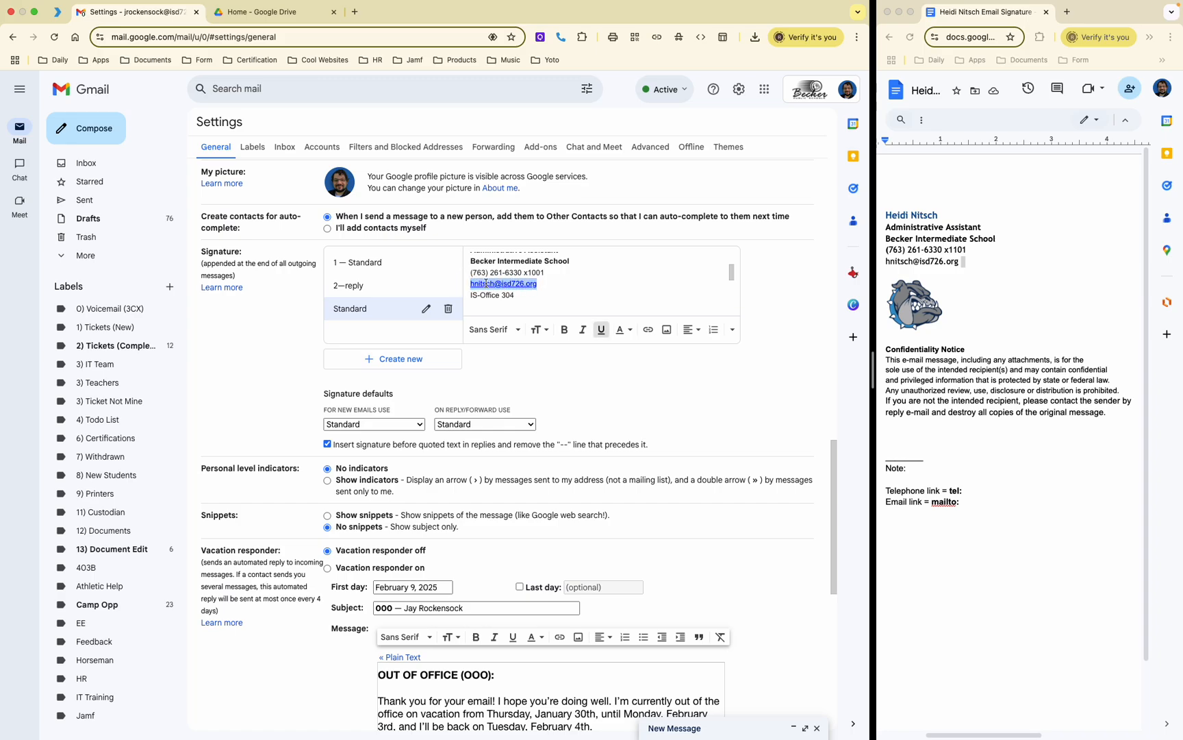
{"action": "left_click", "coordinate": [556, 277]}
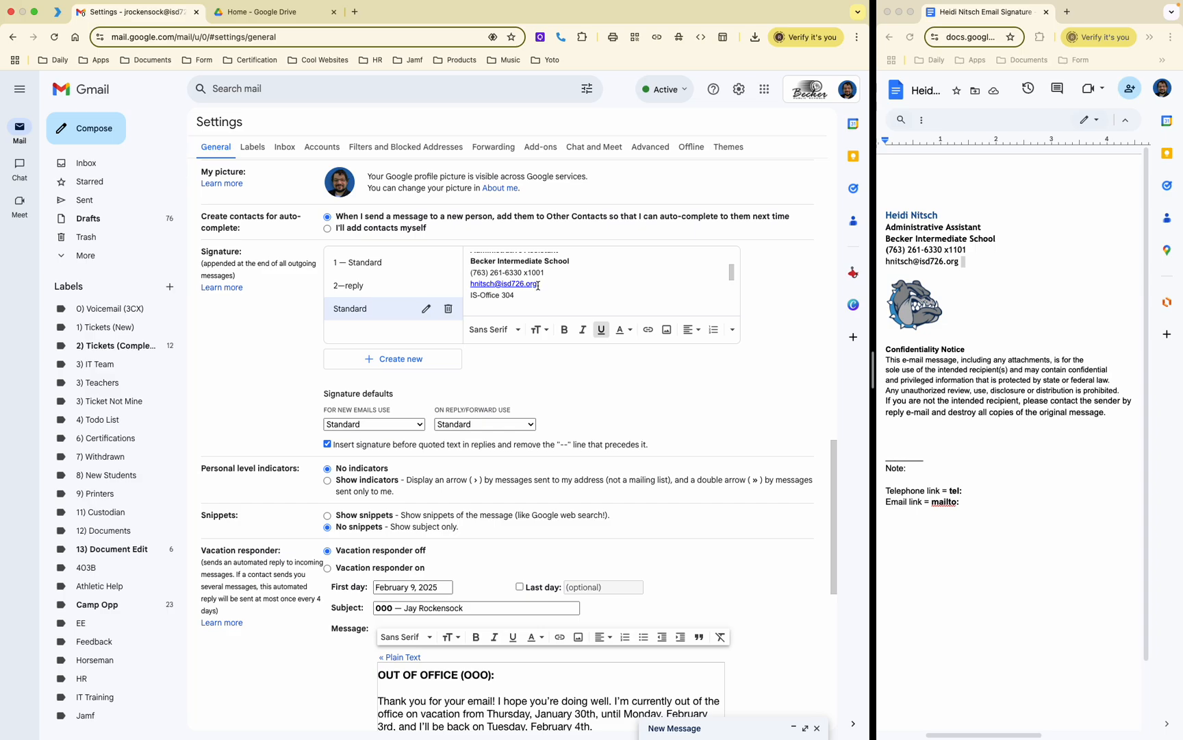
{"action": "left_click_drag", "start_coordinate": [542, 284], "coordinate": [470, 284]}
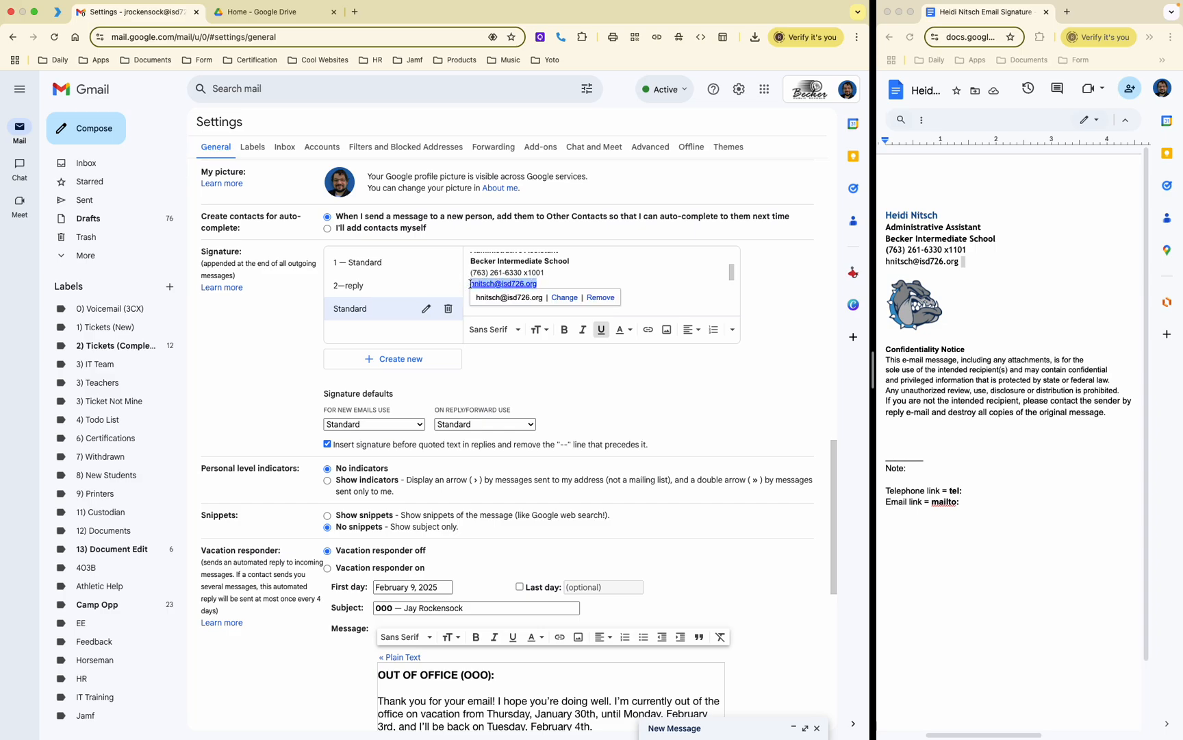
{"action": "left_click", "coordinate": [647, 331]}
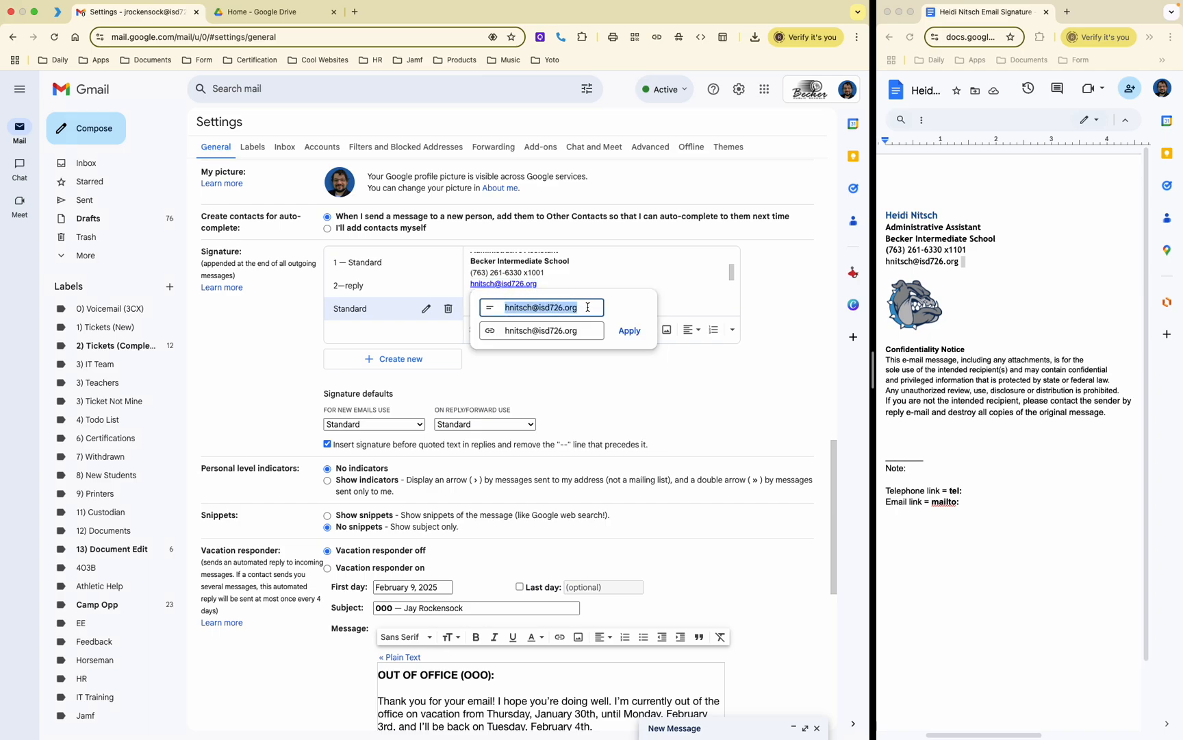
{"action": "right_click", "coordinate": [587, 307]}
{"action": "left_click", "coordinate": [588, 306]}
{"action": "left_click", "coordinate": [589, 271]}
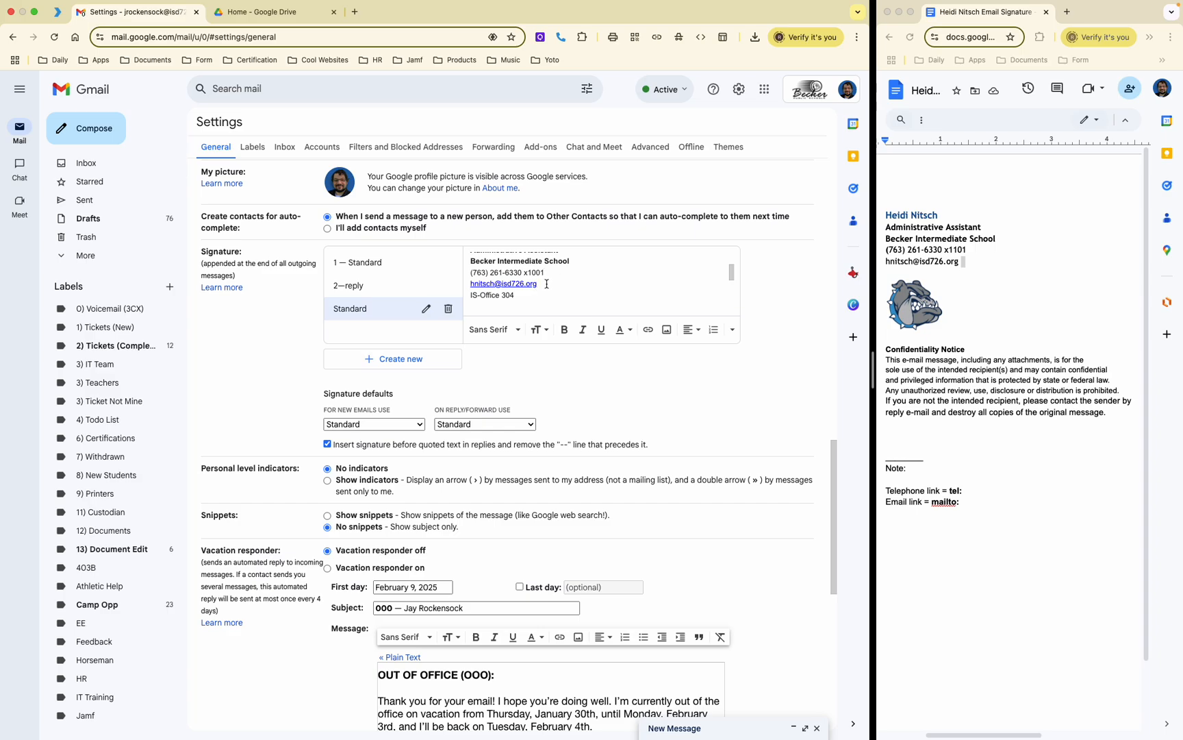
Step: Reapply the email link on the email address, then select the phone number line
{"action": "left_click_drag", "start_coordinate": [547, 283], "coordinate": [456, 278]}
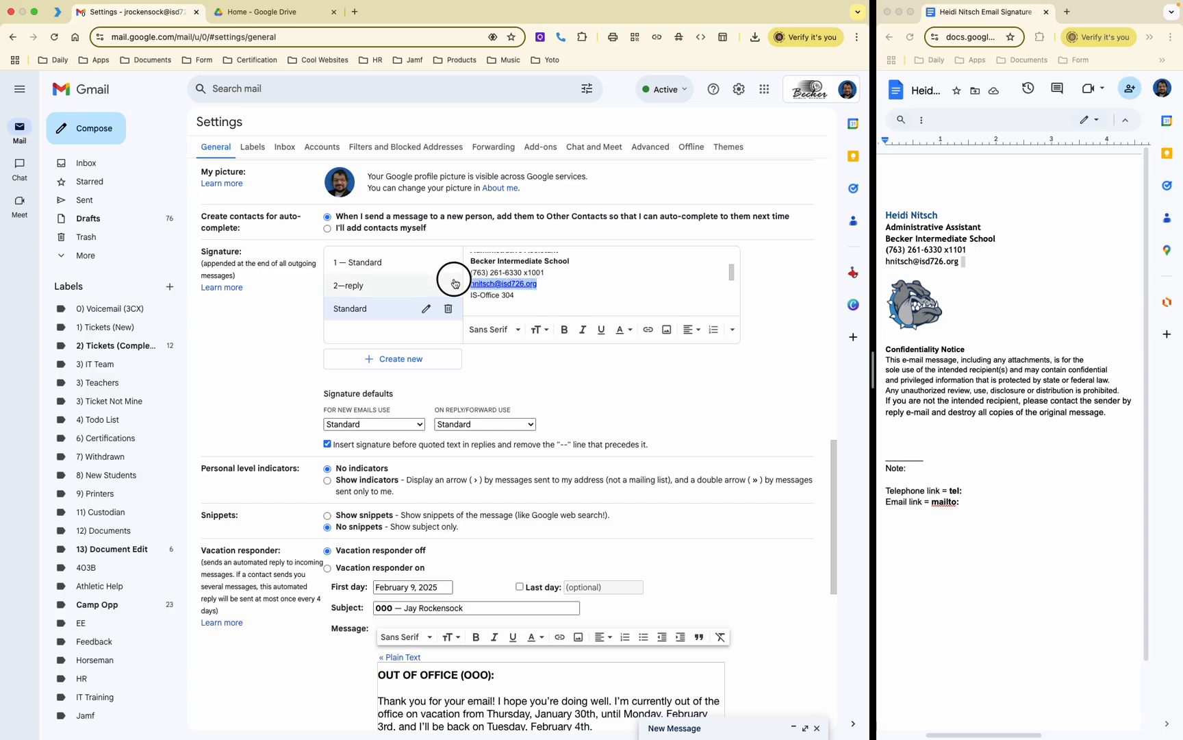
{"action": "left_click", "coordinate": [650, 334]}
{"action": "left_click_drag", "start_coordinate": [542, 285], "coordinate": [458, 284]}
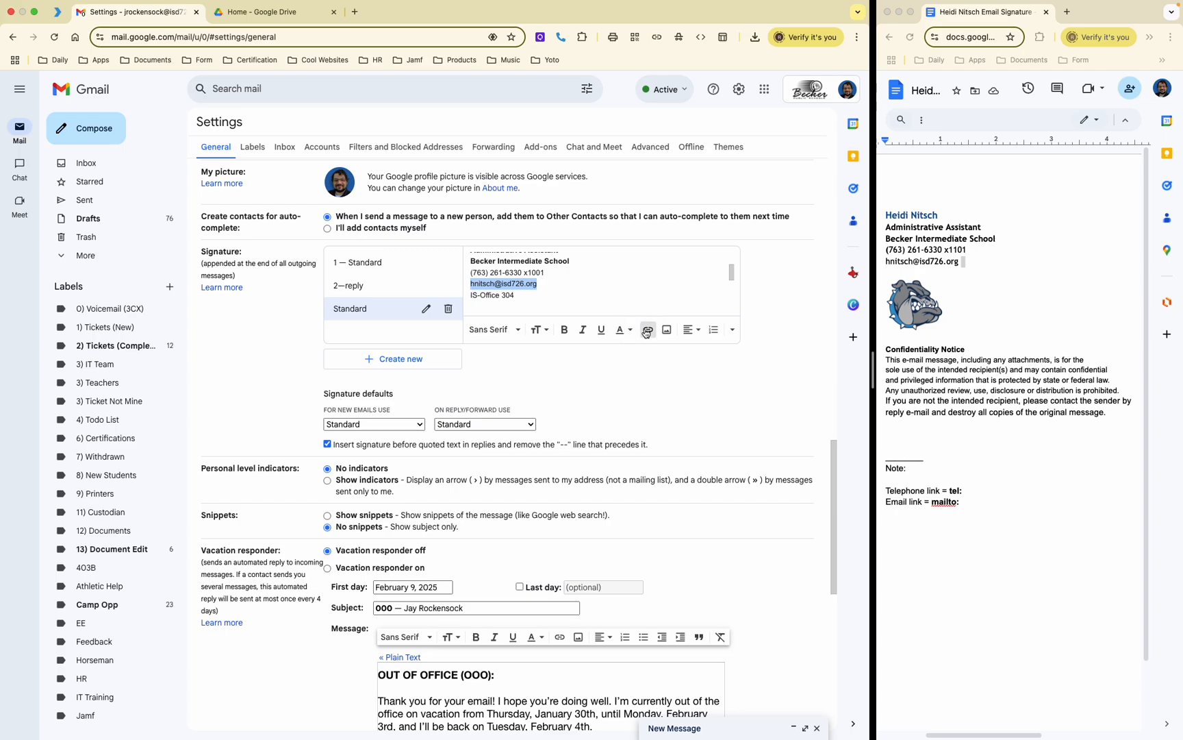
{"action": "left_click", "coordinate": [646, 334]}
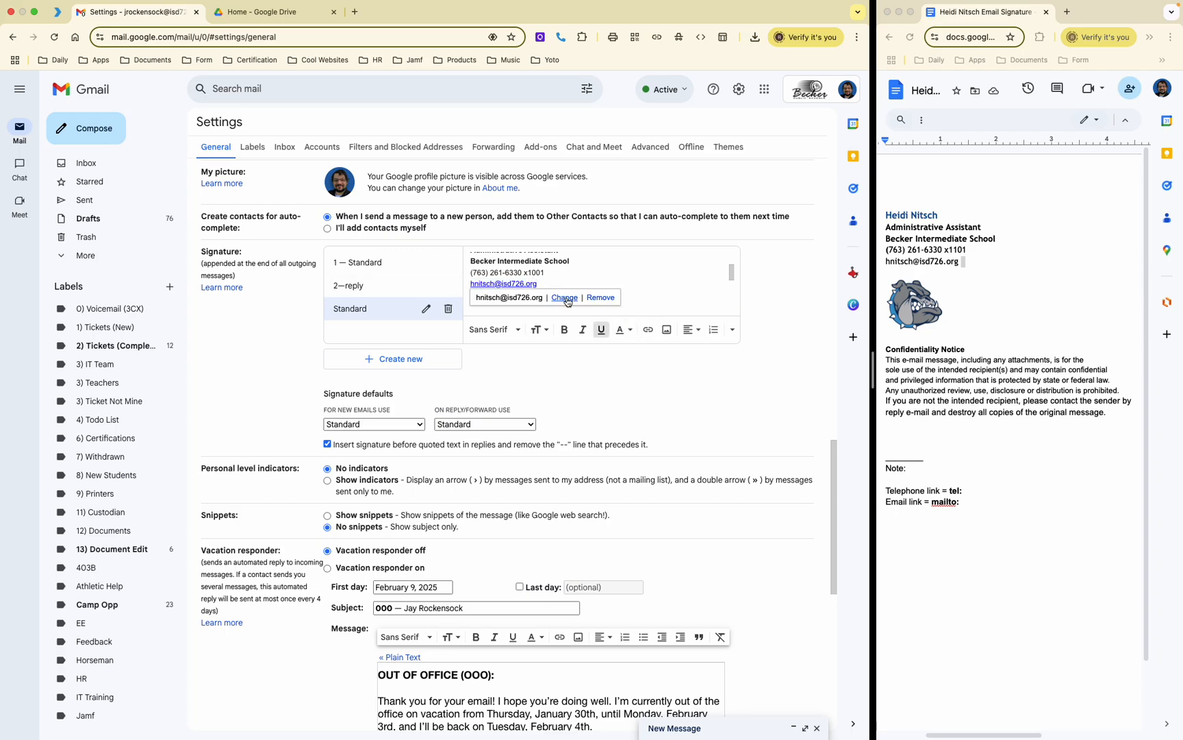
{"action": "left_click_drag", "start_coordinate": [560, 273], "coordinate": [470, 274]}
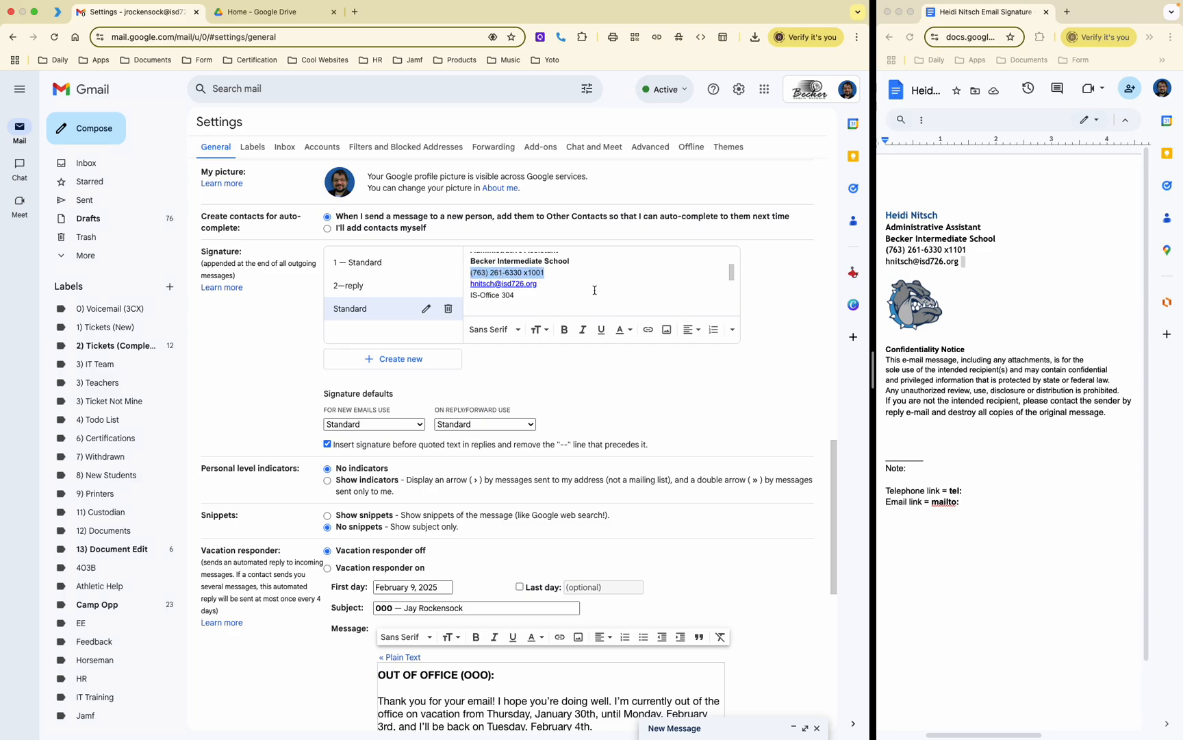
Step: Add a tel: call link to the phone number line
{"action": "left_click", "coordinate": [648, 330]}
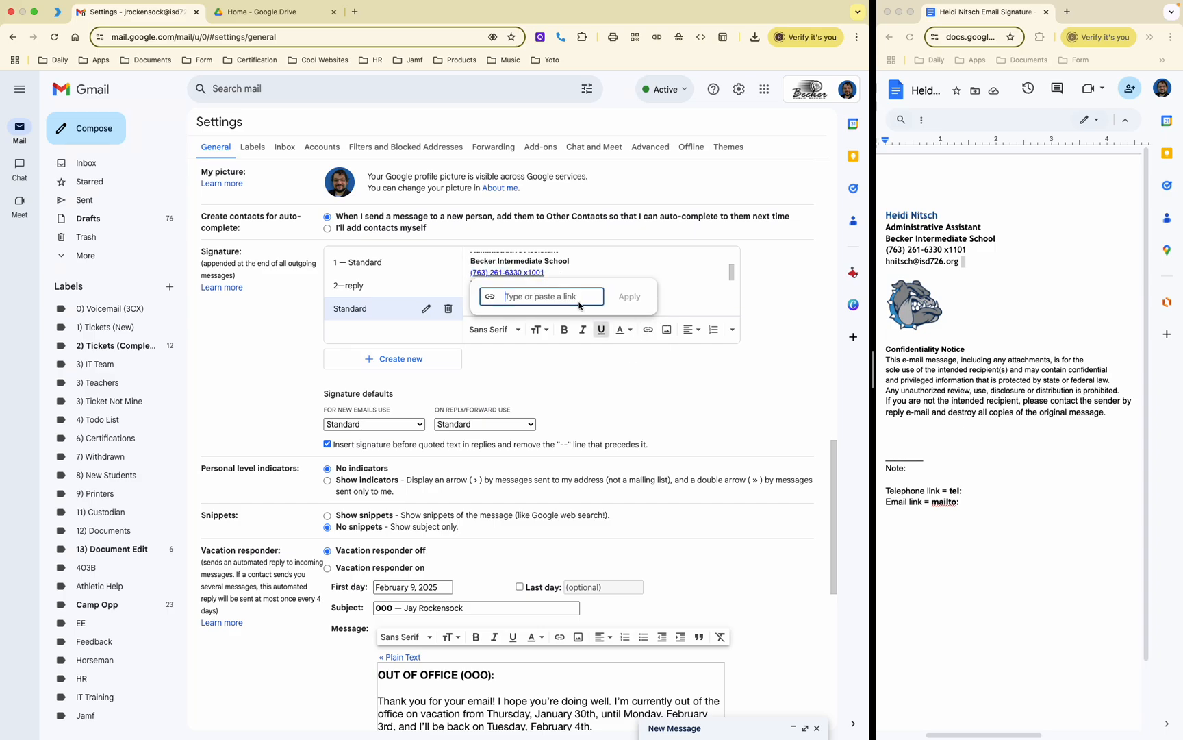
{"action": "type", "text": "te"}
{"action": "left_click", "coordinate": [634, 300]}
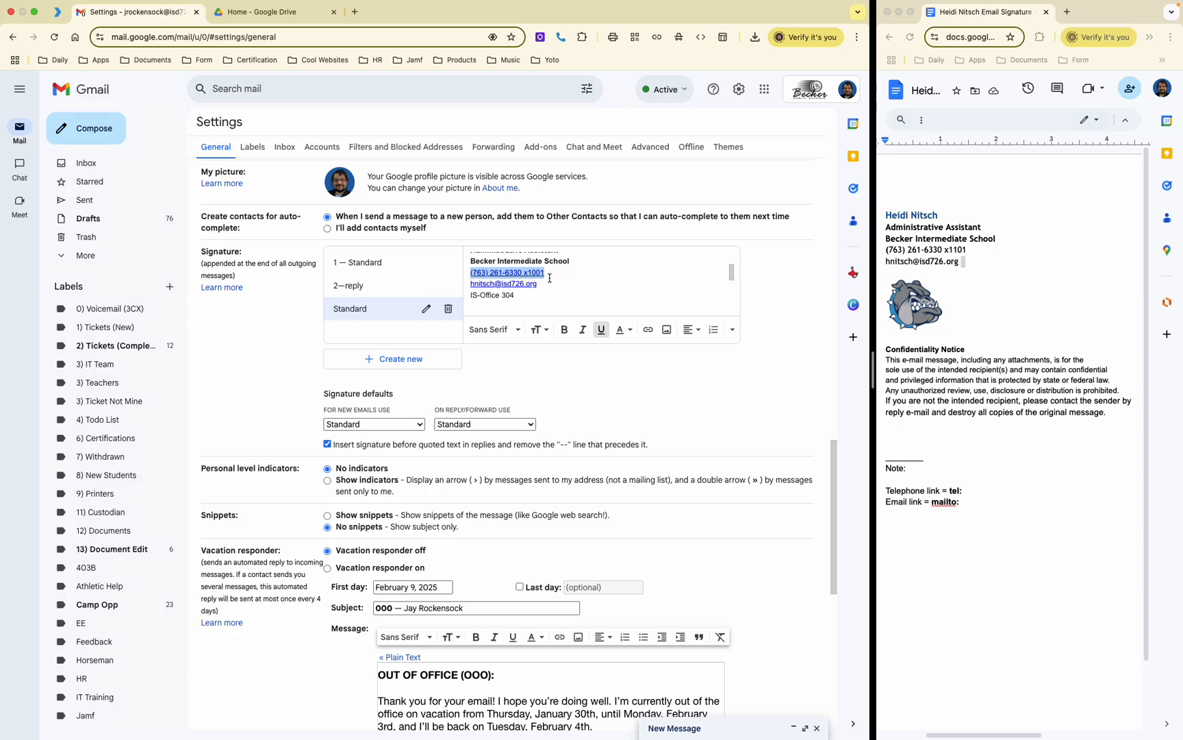
Step: Remove that link and correct the wrong extension digit to 1
{"action": "left_click", "coordinate": [651, 333]}
{"action": "mouse_move", "coordinate": [548, 272]}
{"action": "left_mouse_down"}
{"action": "mouse_move", "coordinate": [515, 270]}
{"action": "mouse_move", "coordinate": [545, 271]}
{"action": "left_mouse_up"}
{"action": "key", "text": "Left"}
{"action": "key", "text": "Left"}
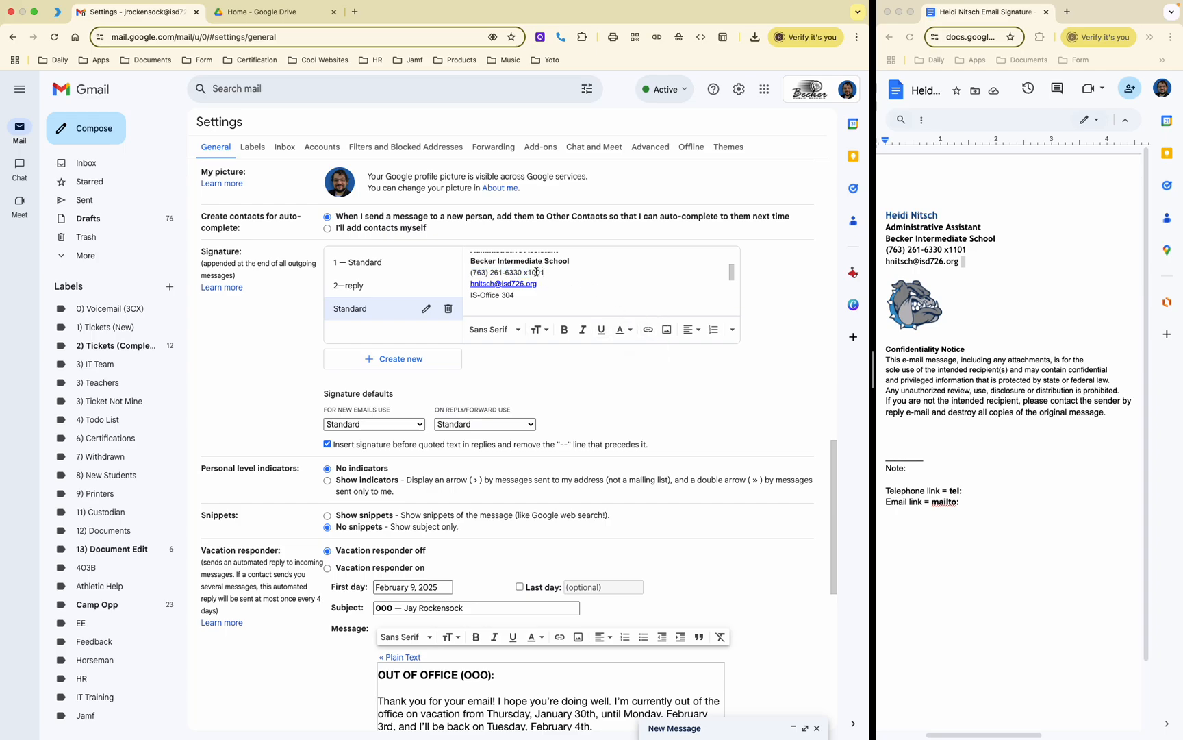
{"action": "key", "text": "BackSpace"}
{"action": "type", "text": "1"}
Step: Link the corrected phone line with a tel: link that includes the extension
{"action": "left_click_drag", "start_coordinate": [546, 272], "coordinate": [466, 272]}
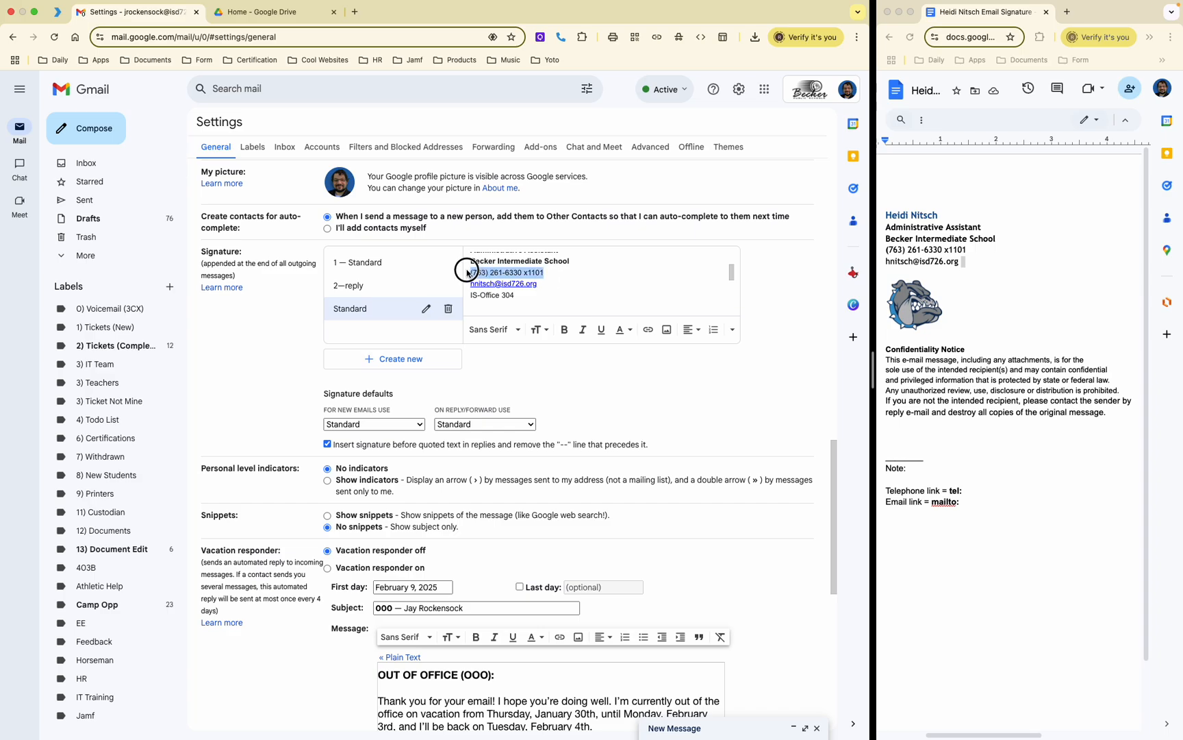
{"action": "left_click", "coordinate": [647, 329]}
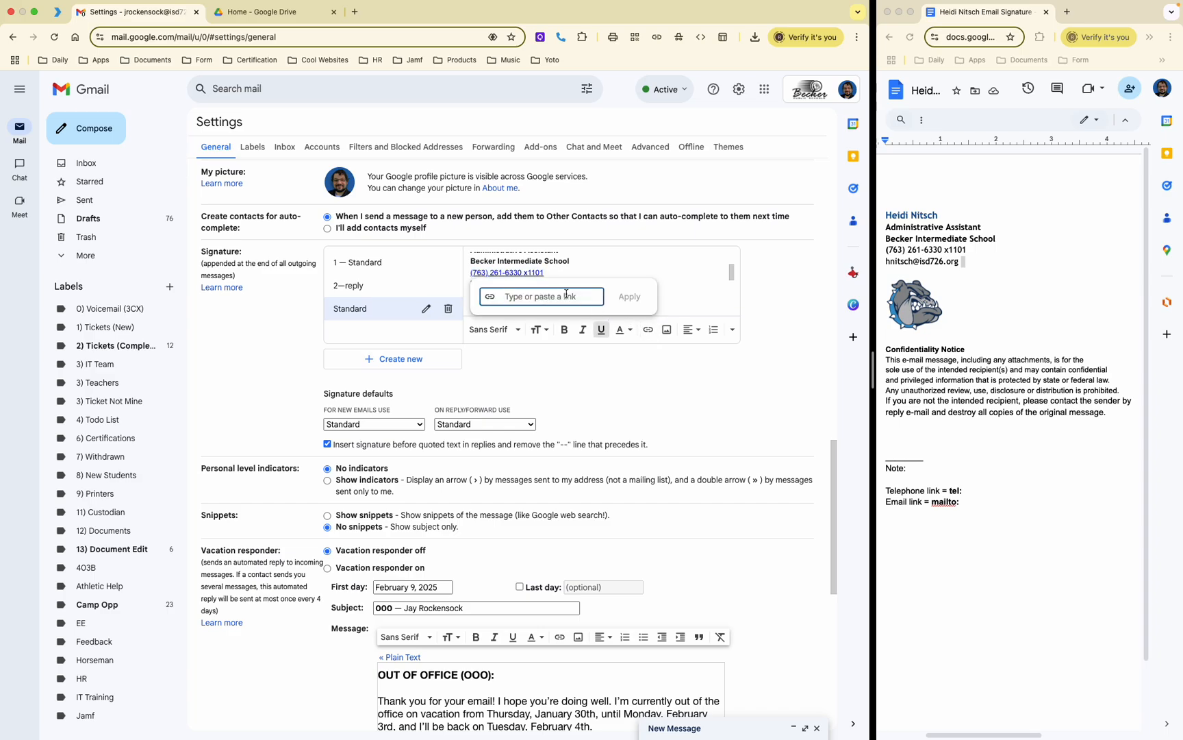
{"action": "left_click", "coordinate": [626, 298]}
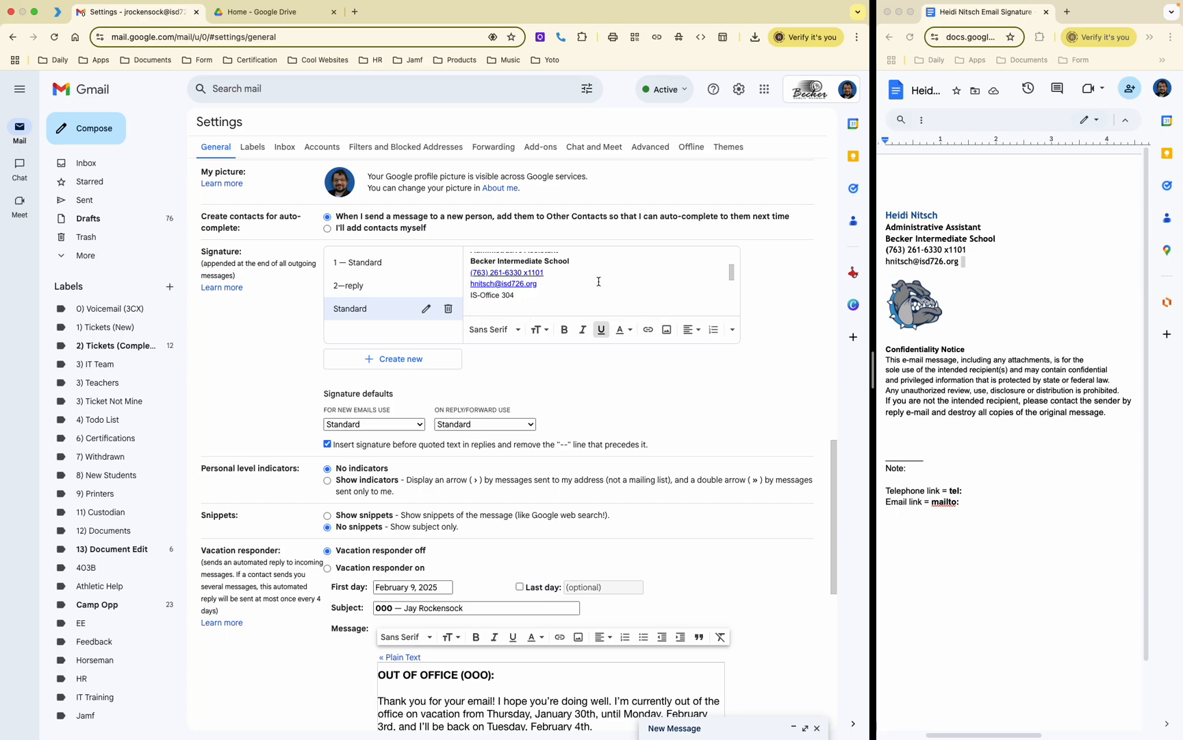
Step: Inspect where the phone number link points
{"action": "left_click", "coordinate": [514, 274]}
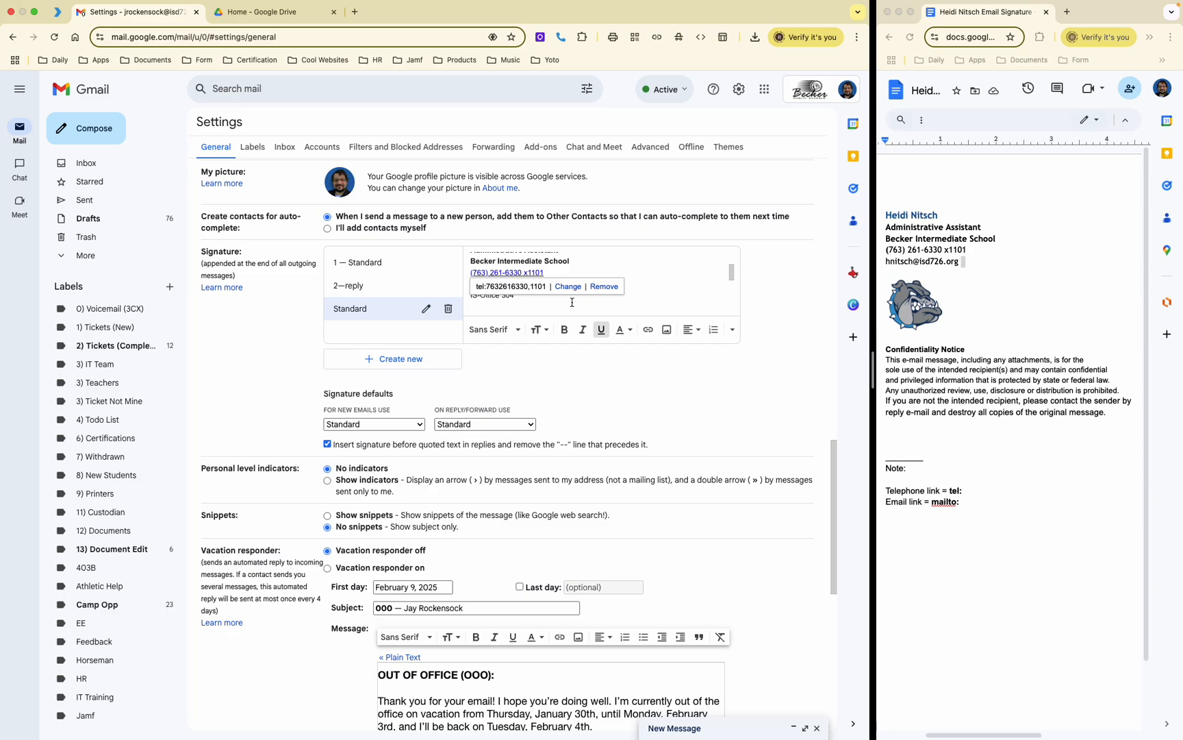
{"action": "left_click", "coordinate": [638, 292]}
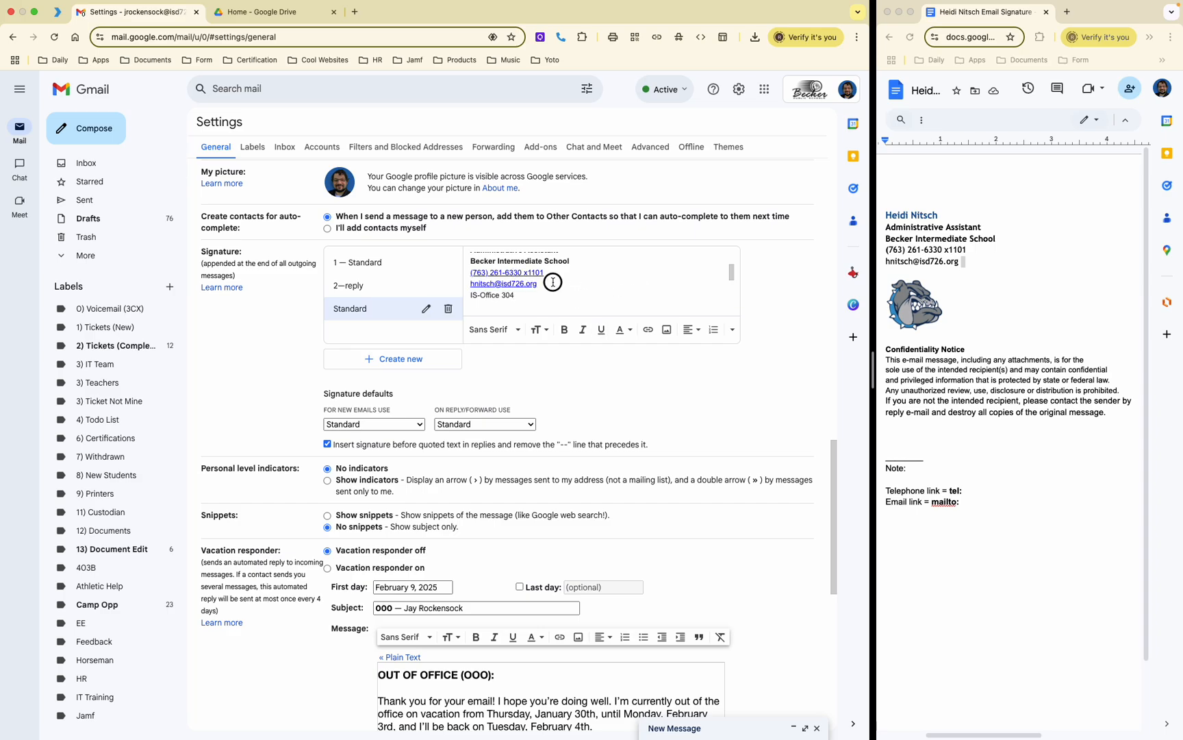
{"action": "left_click_drag", "start_coordinate": [546, 273], "coordinate": [466, 273]}
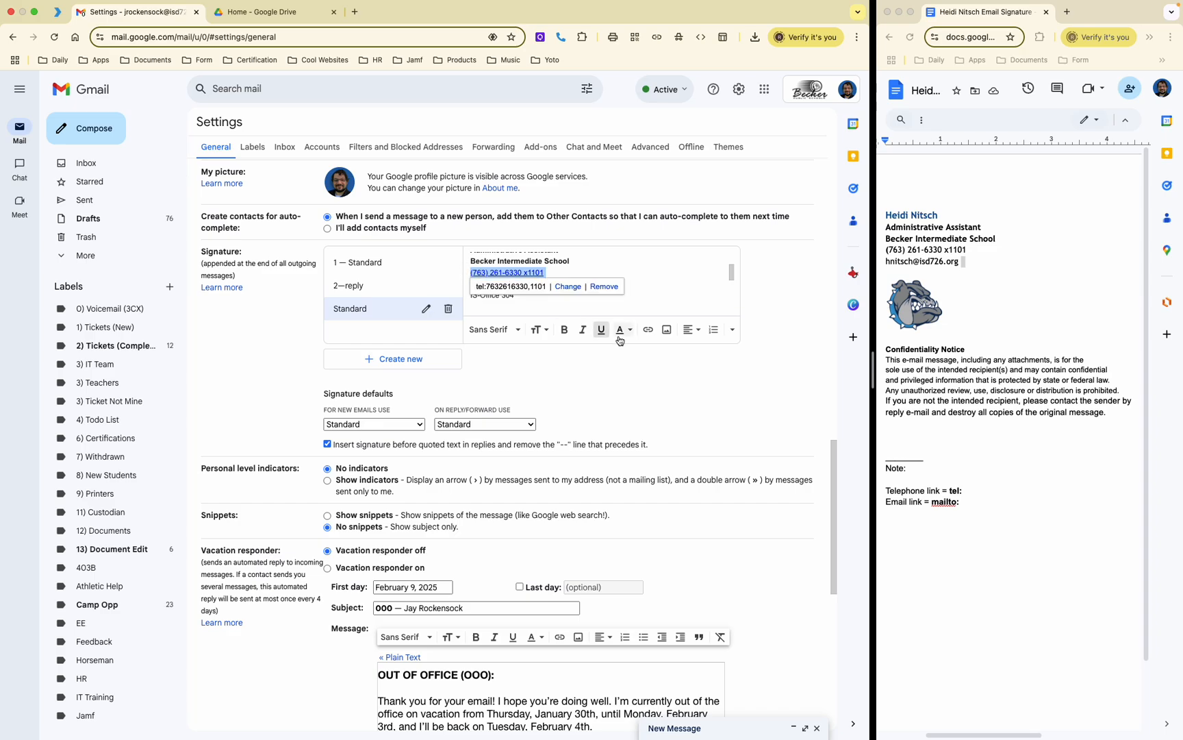
{"action": "left_click", "coordinate": [622, 296]}
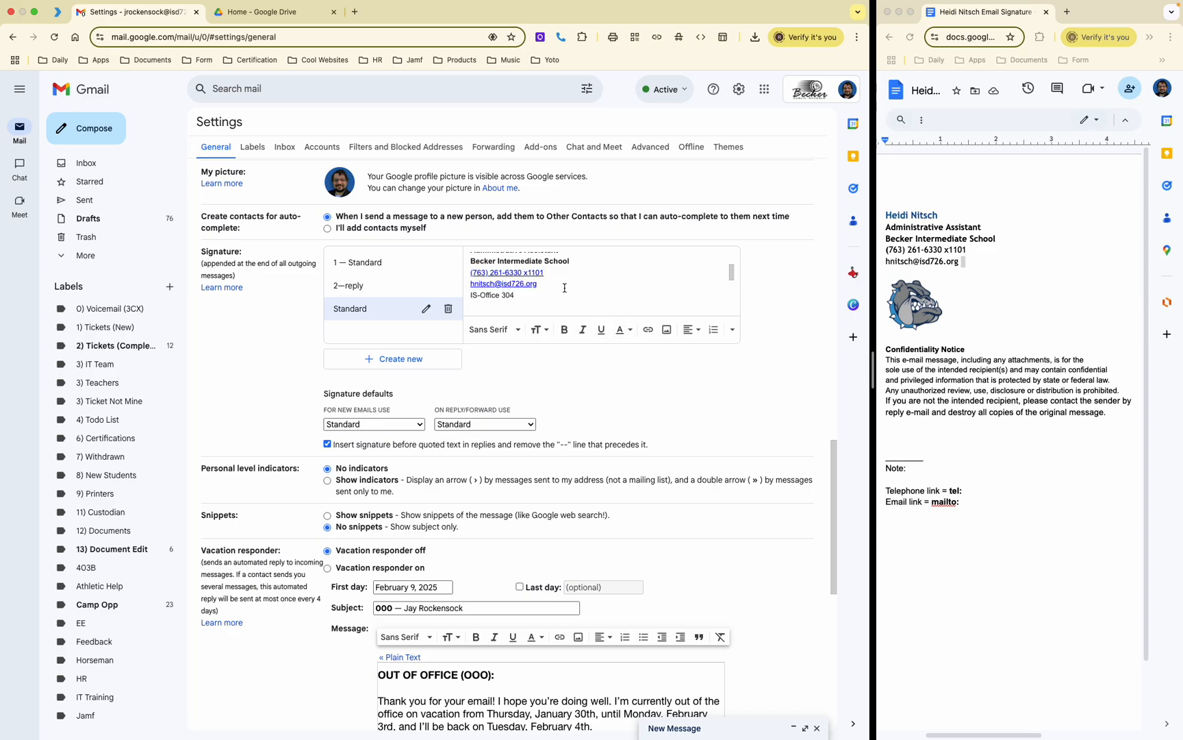
Step: Recolour the phone and email link lines black, then recheck the phone link
{"action": "left_click_drag", "start_coordinate": [545, 285], "coordinate": [469, 273]}
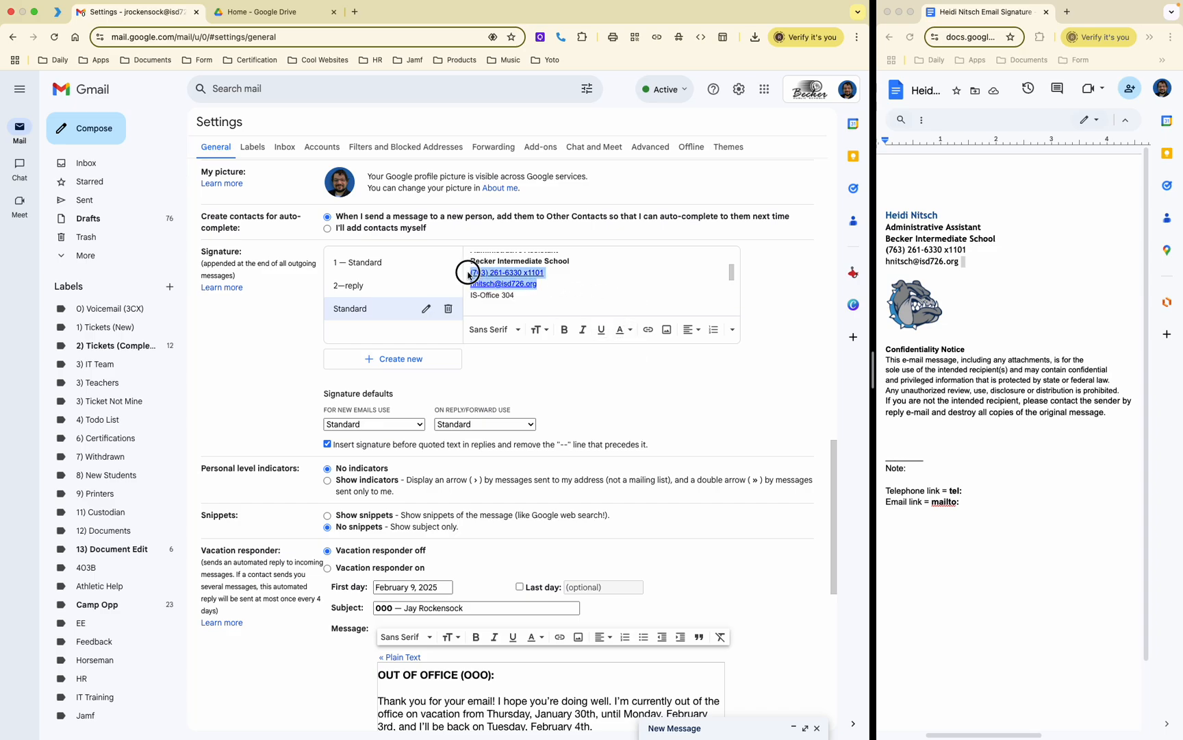
{"action": "left_click", "coordinate": [624, 330]}
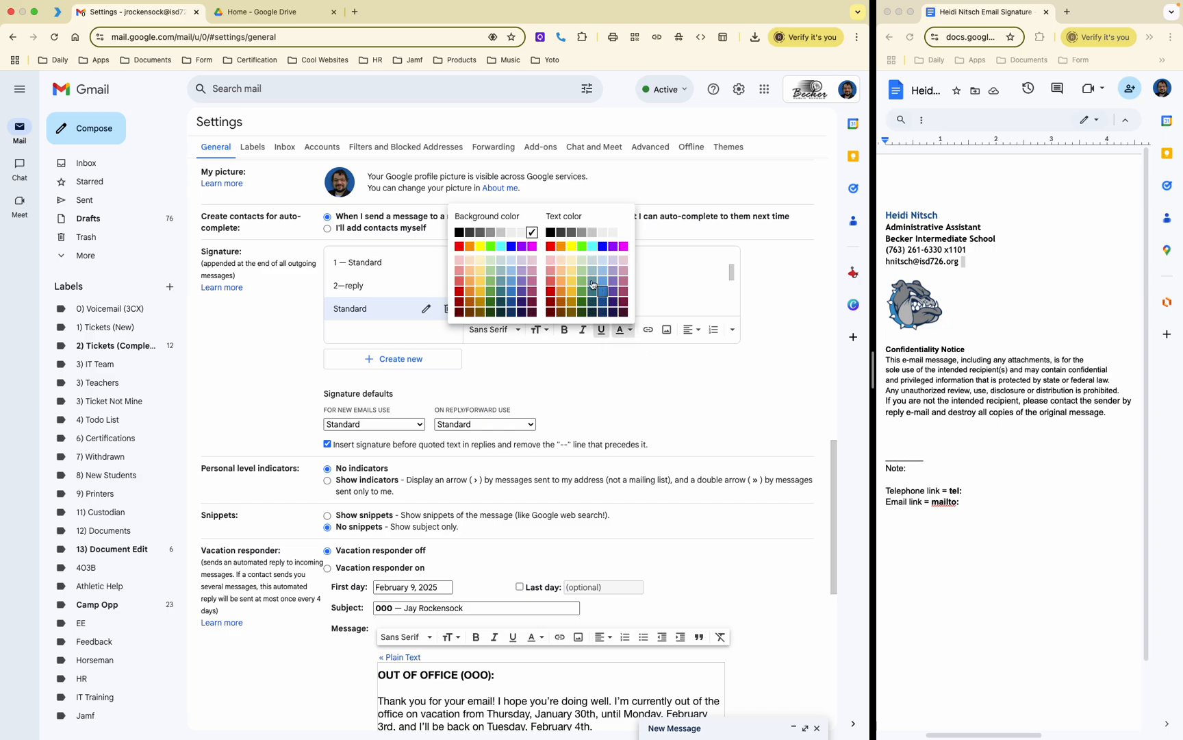
{"action": "left_click", "coordinate": [551, 233]}
{"action": "left_click", "coordinate": [607, 282]}
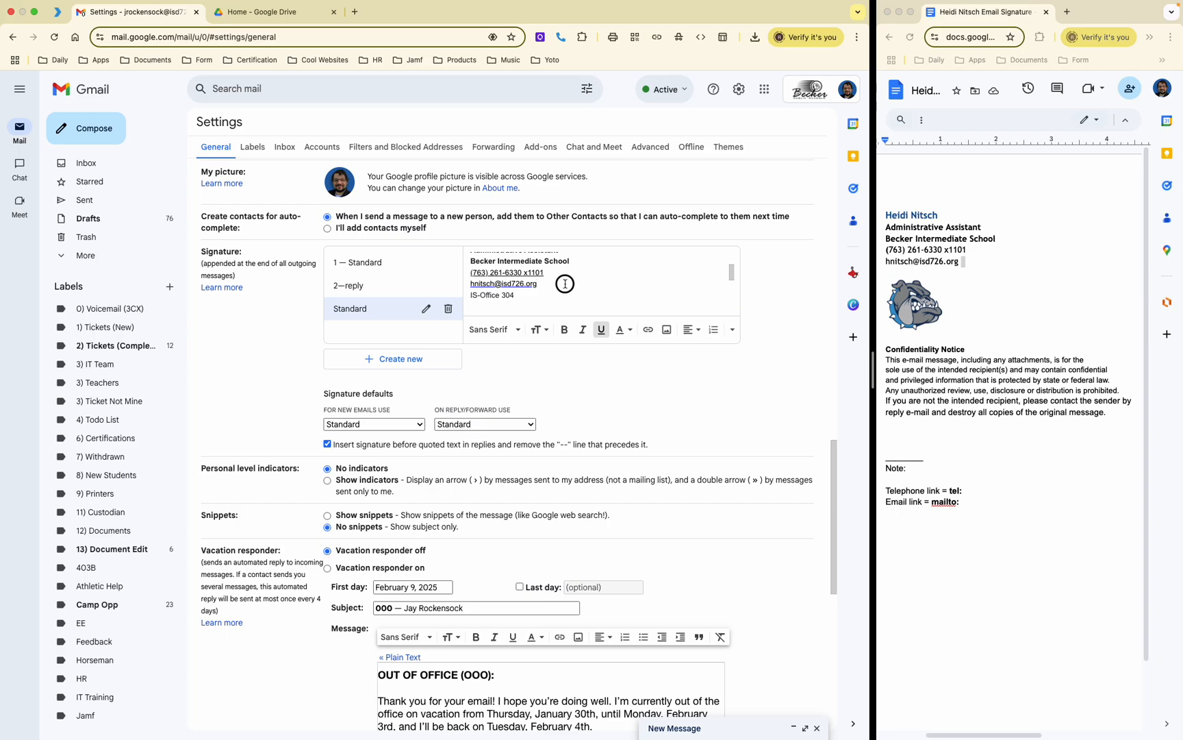
{"action": "left_click_drag", "start_coordinate": [565, 275], "coordinate": [470, 273]}
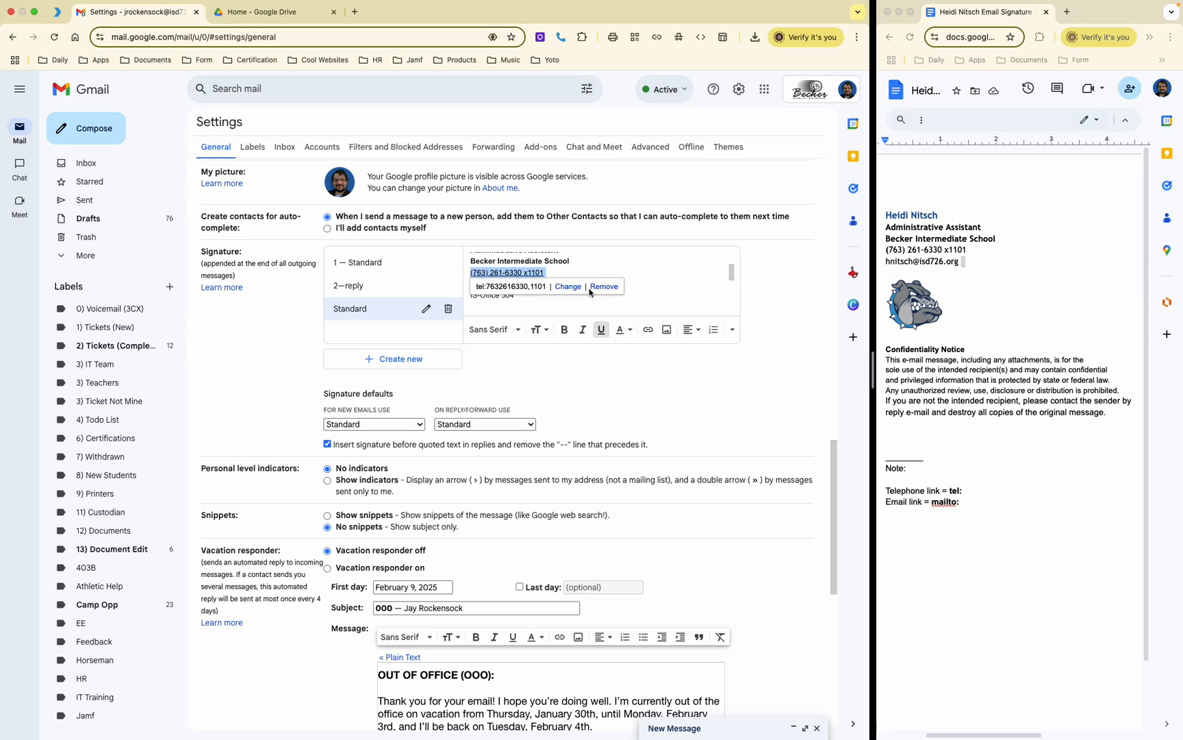
{"action": "left_click", "coordinate": [662, 282]}
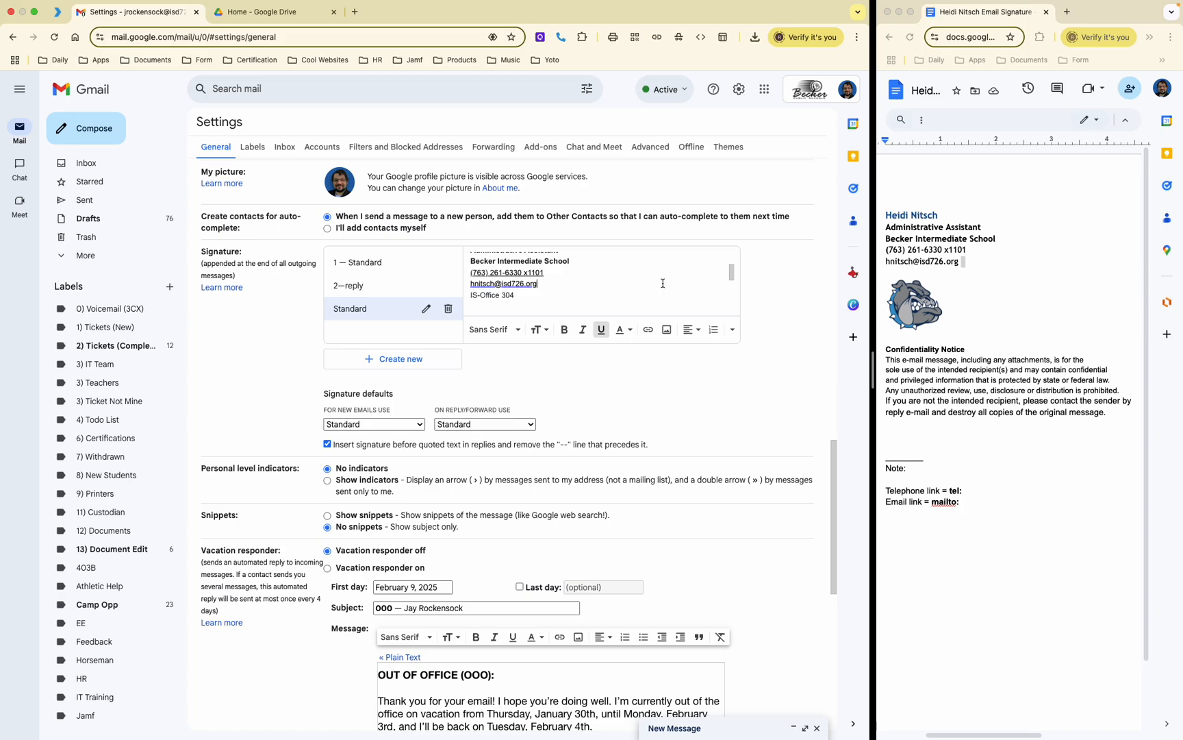
{"action": "left_click", "coordinate": [554, 294]}
{"action": "left_click", "coordinate": [553, 283]}
{"action": "key", "text": "Return"}
{"action": "type", "text": "Facebook"}
{"action": "left_click_drag", "start_coordinate": [505, 294], "coordinate": [469, 294]}
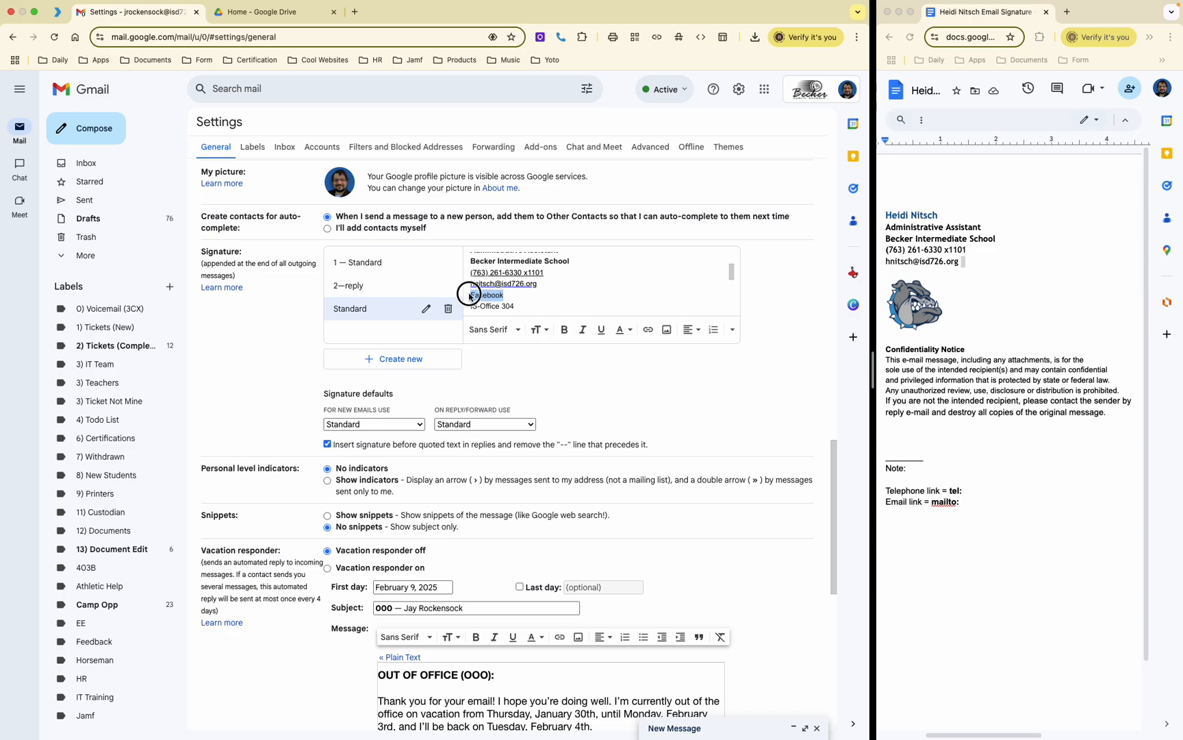
{"action": "left_click", "coordinate": [649, 331]}
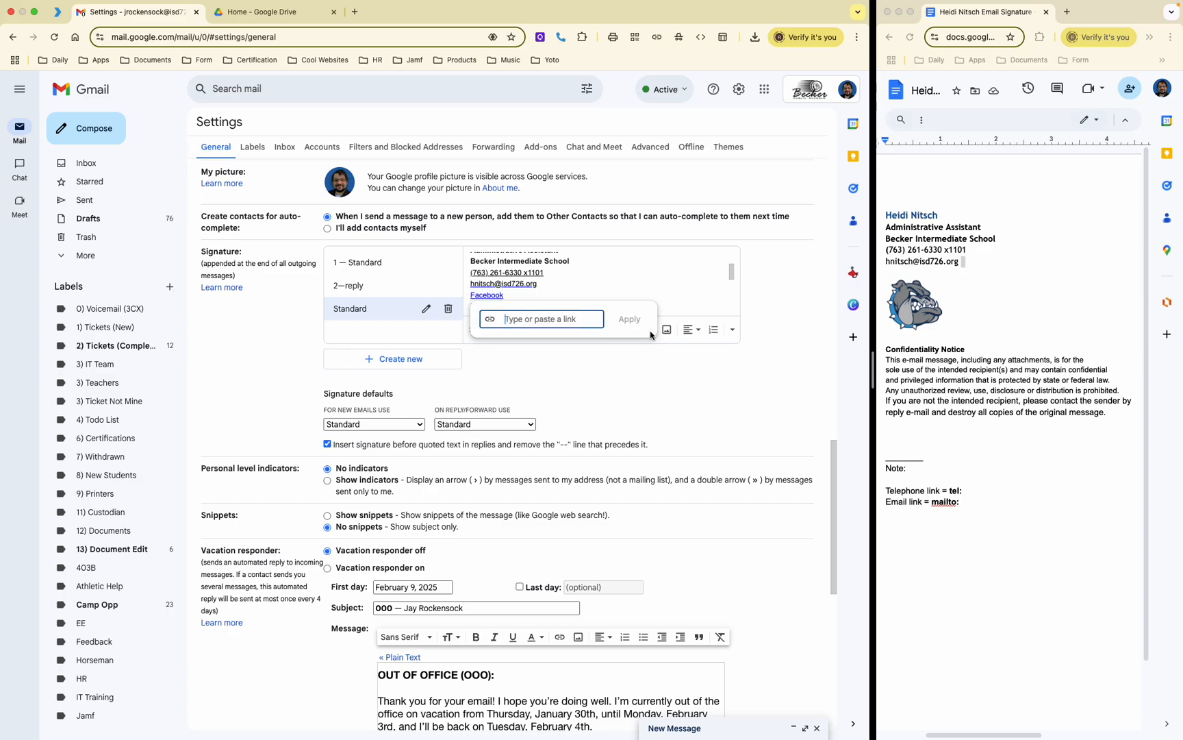
{"action": "type", "text": "www.facebook.com"}
{"action": "left_click", "coordinate": [629, 319]}
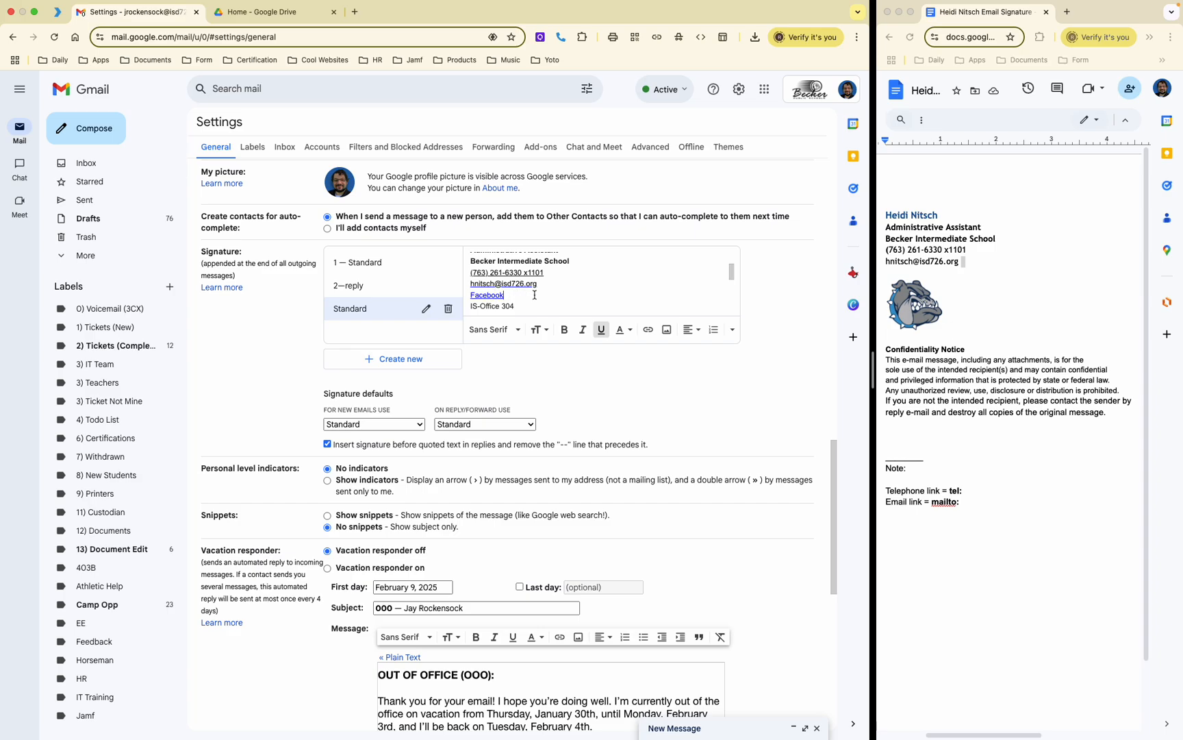
{"action": "left_click", "coordinate": [648, 329]}
{"action": "double_click", "coordinate": [503, 294]}
{"action": "key", "text": "BackSpace"}
{"action": "key", "text": "BackSpace"}
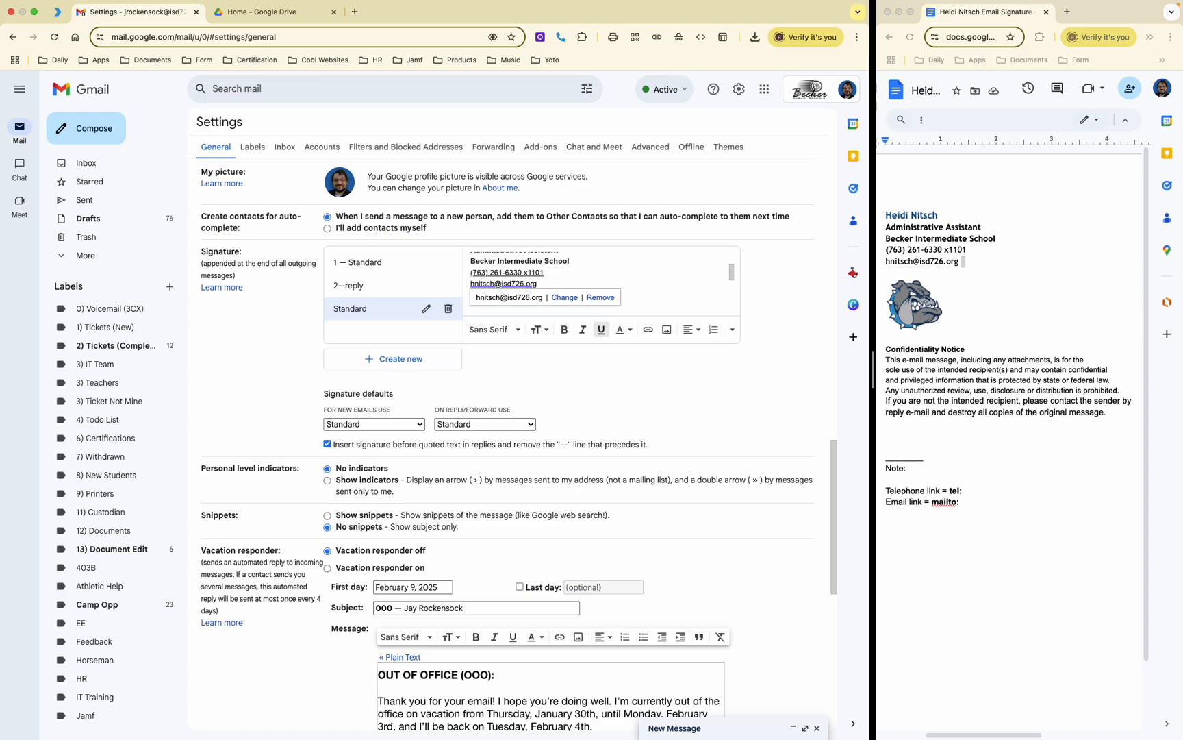
{"action": "key", "text": "Return"}
{"action": "type", "text": "IS-Office 304"}
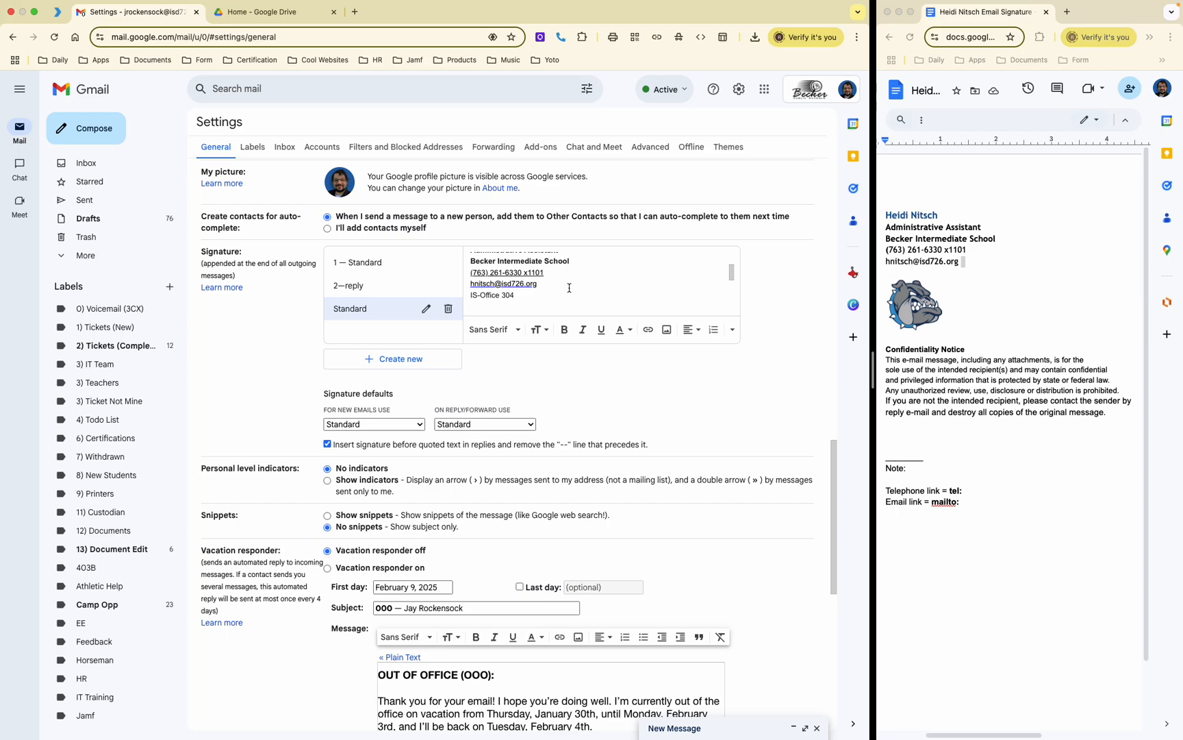
Step: Save the signature changes, preview the signature in a new message, then go to Google's home page
{"action": "scroll", "coordinate": [562, 328], "scroll_direction": "down", "scroll_amount": 8}
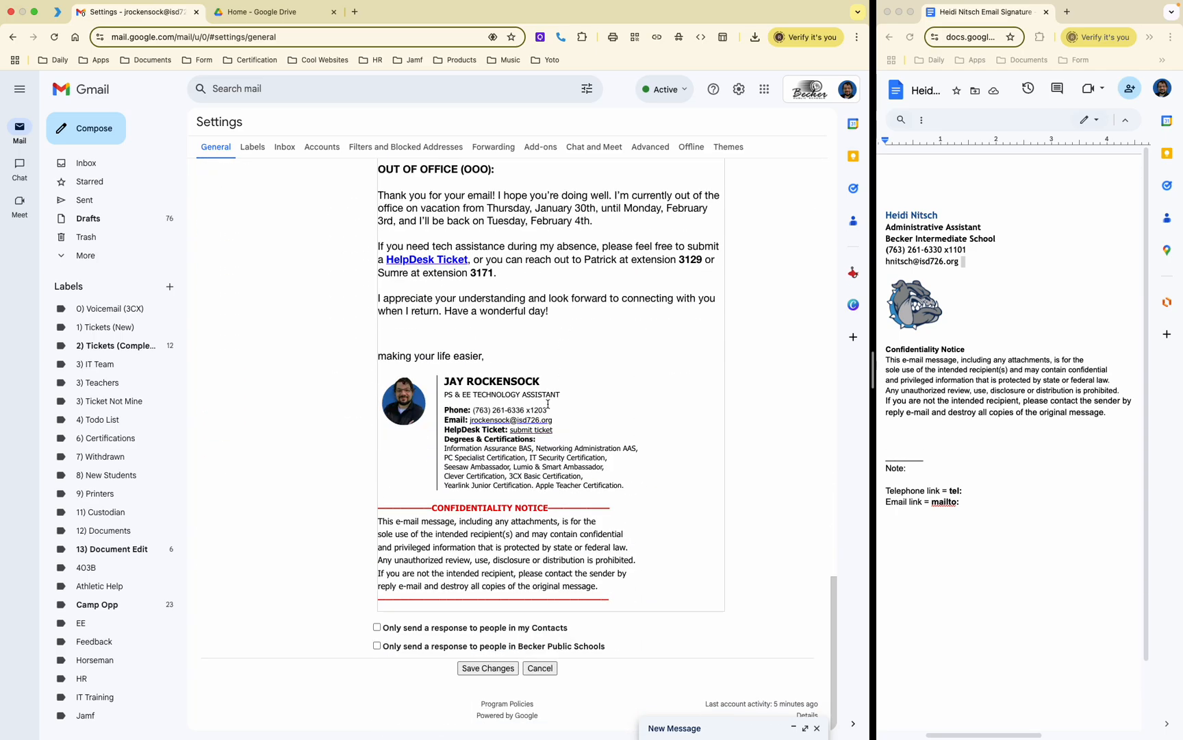
{"action": "left_click", "coordinate": [496, 668]}
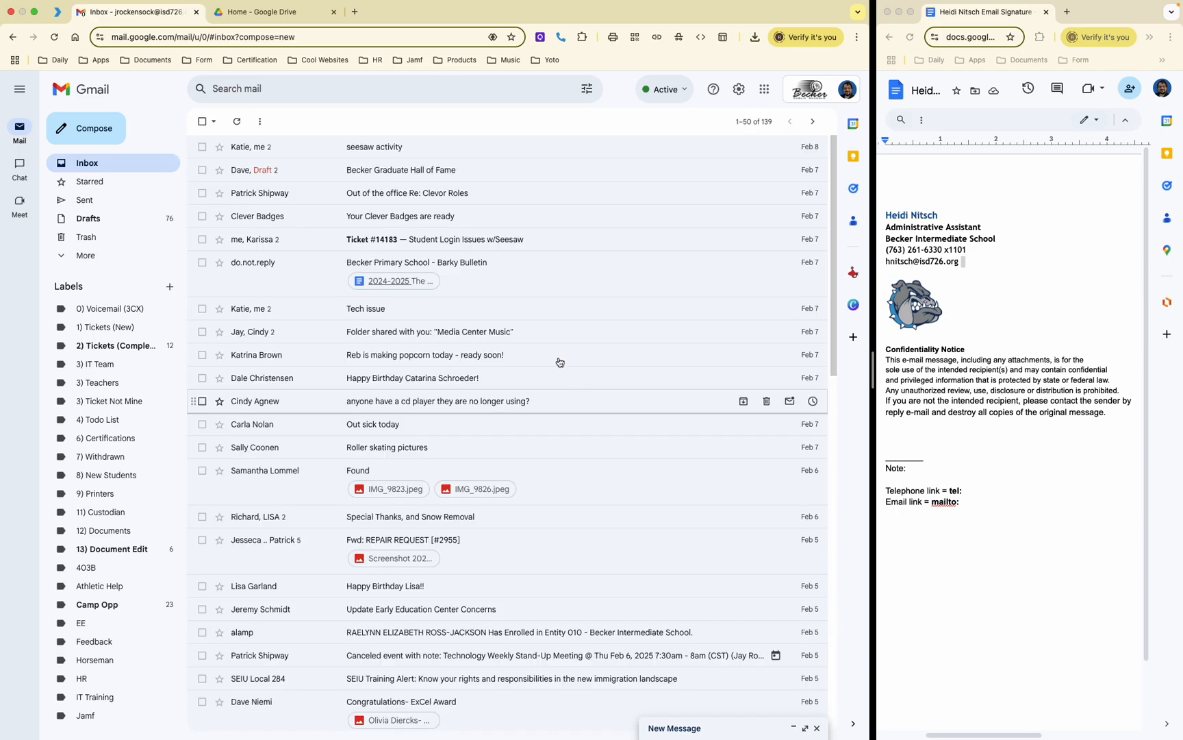
{"action": "left_click", "coordinate": [95, 124]}
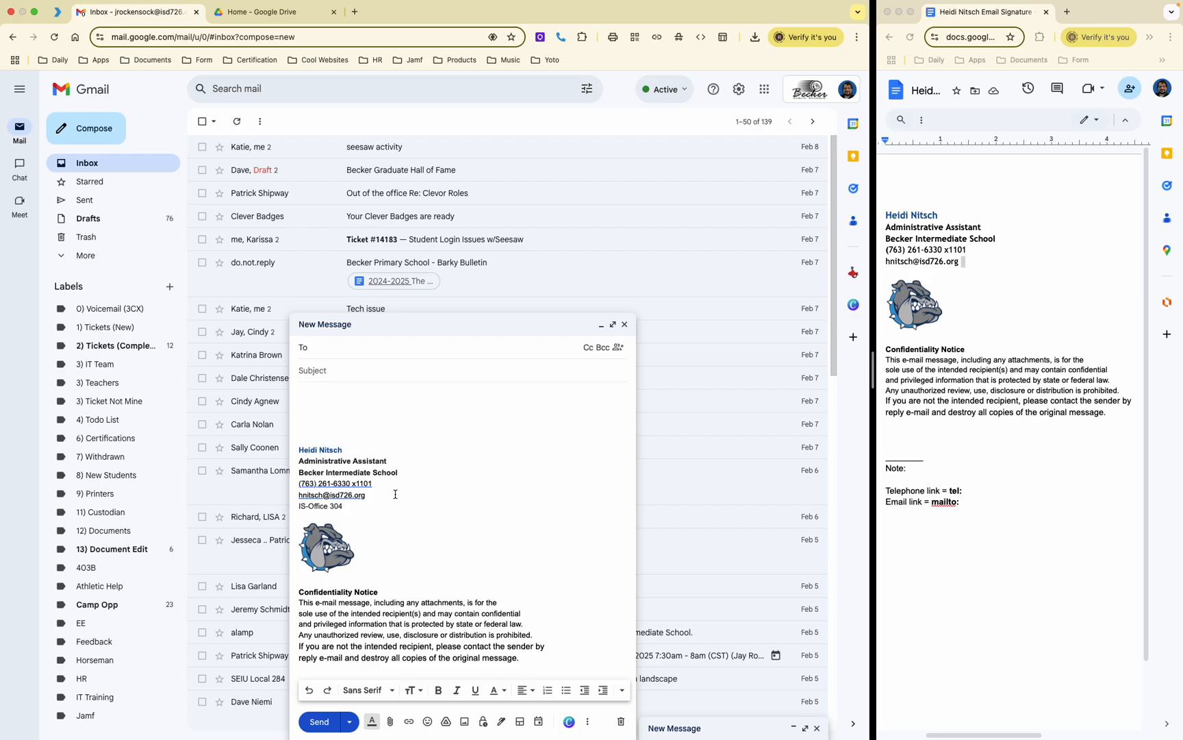
{"action": "left_click", "coordinate": [75, 37]}
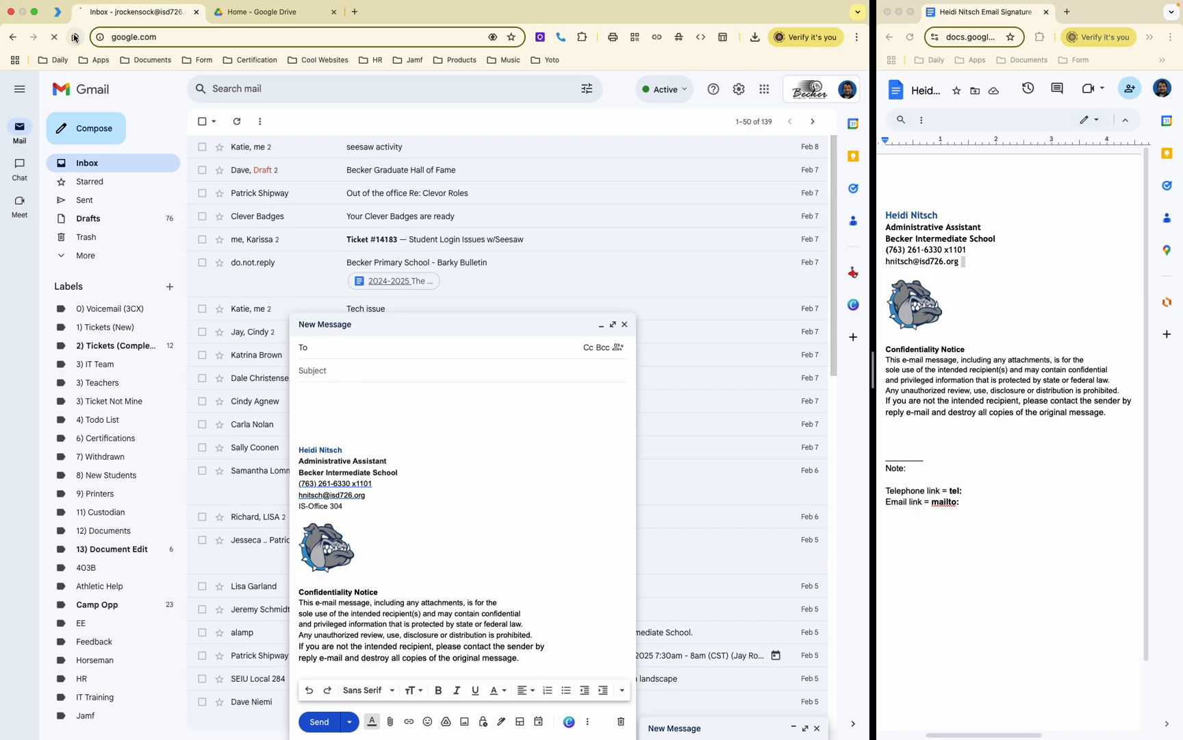